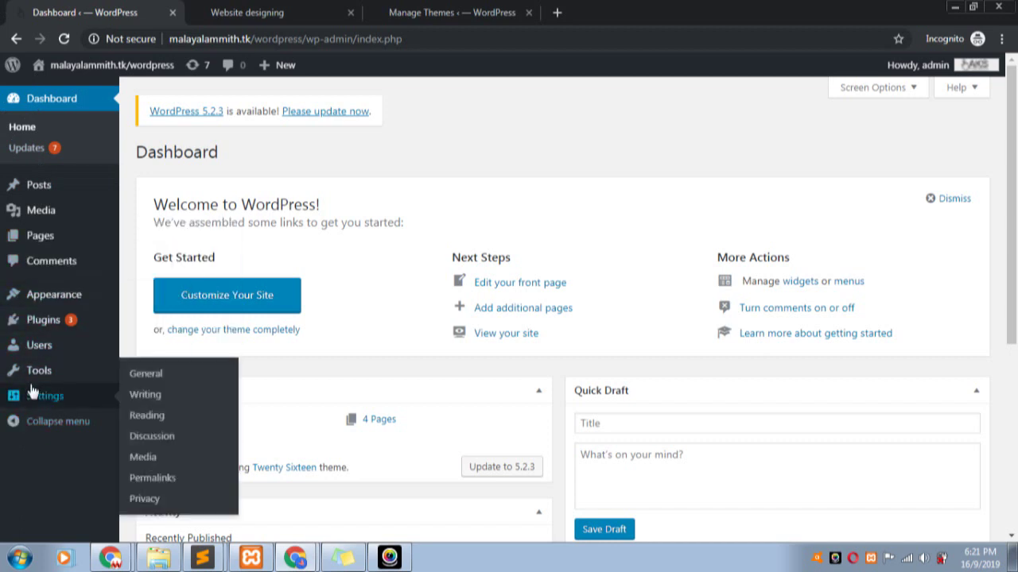
- Search Add Plugins for 'contact form' and browse the 3,988 results, Contact Form 7 first
{"action": "mouse_move", "coordinate": [36, 328]}
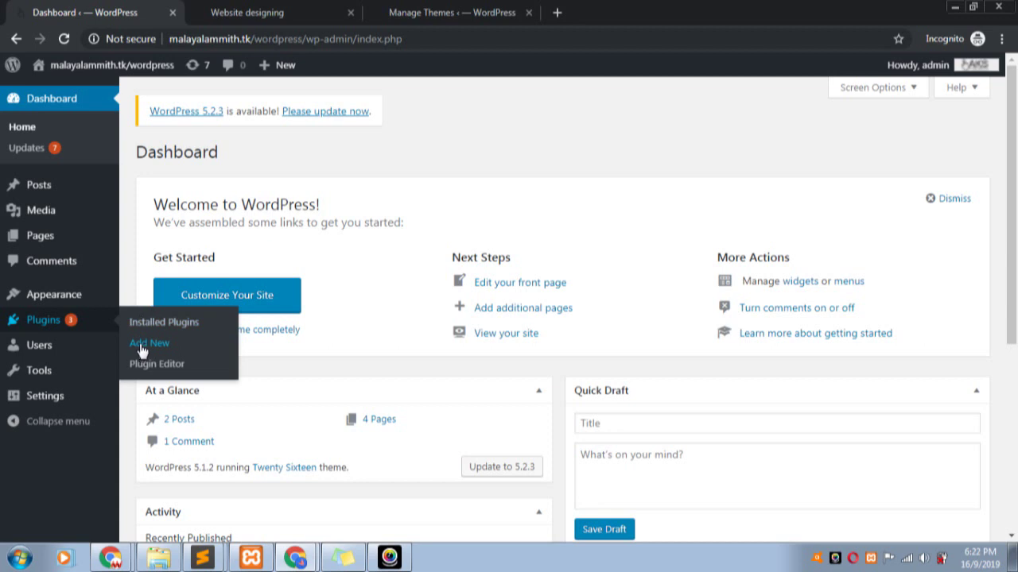
{"action": "left_click", "coordinate": [142, 347]}
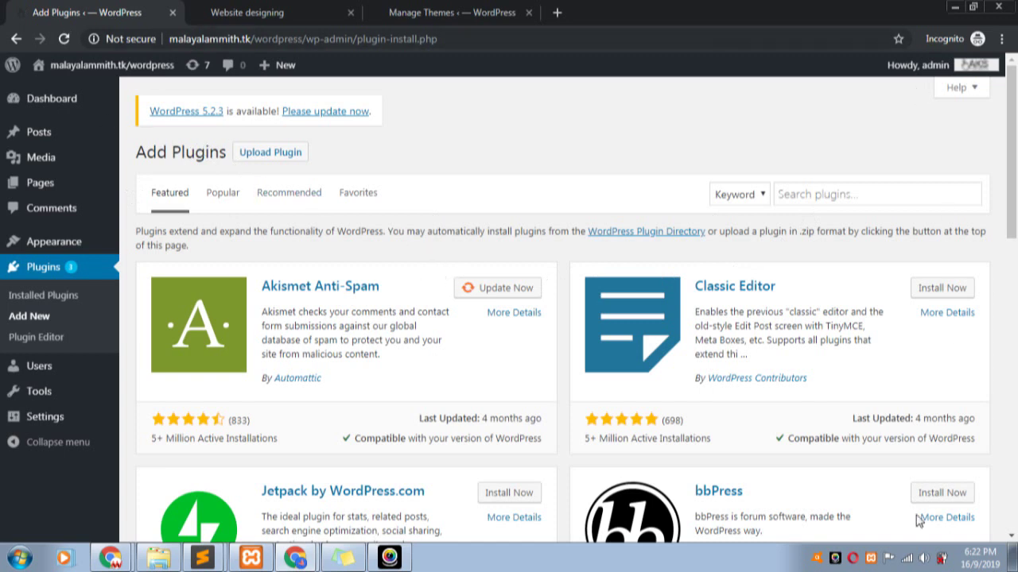
{"action": "left_click", "coordinate": [859, 196]}
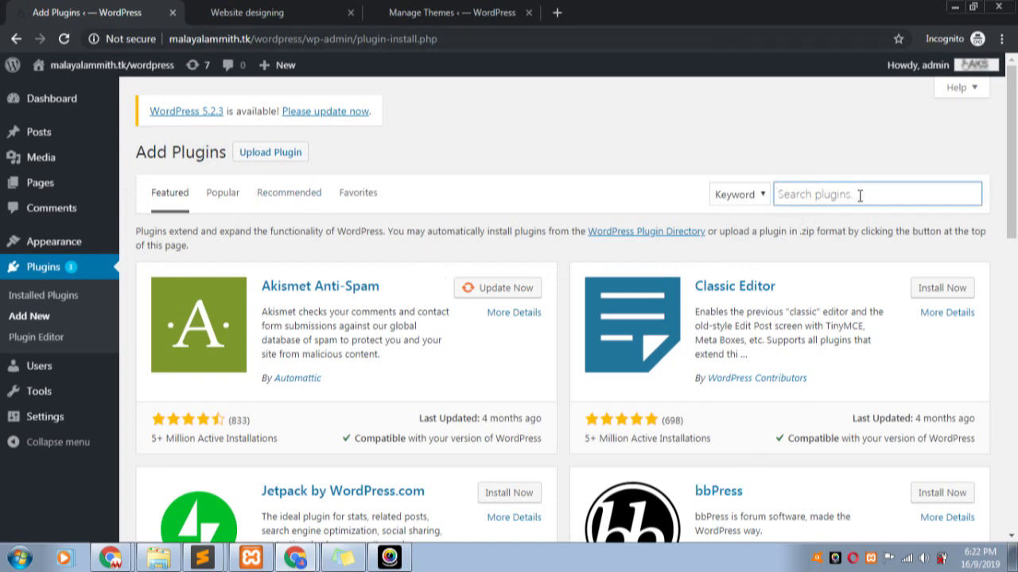
{"action": "type", "text": "con"}
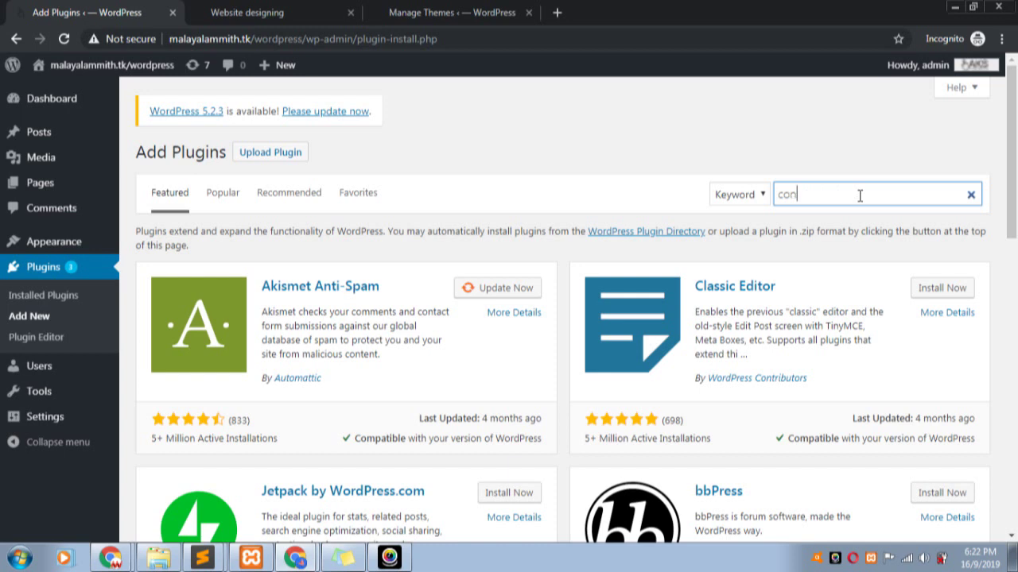
{"action": "type", "text": "tact f"}
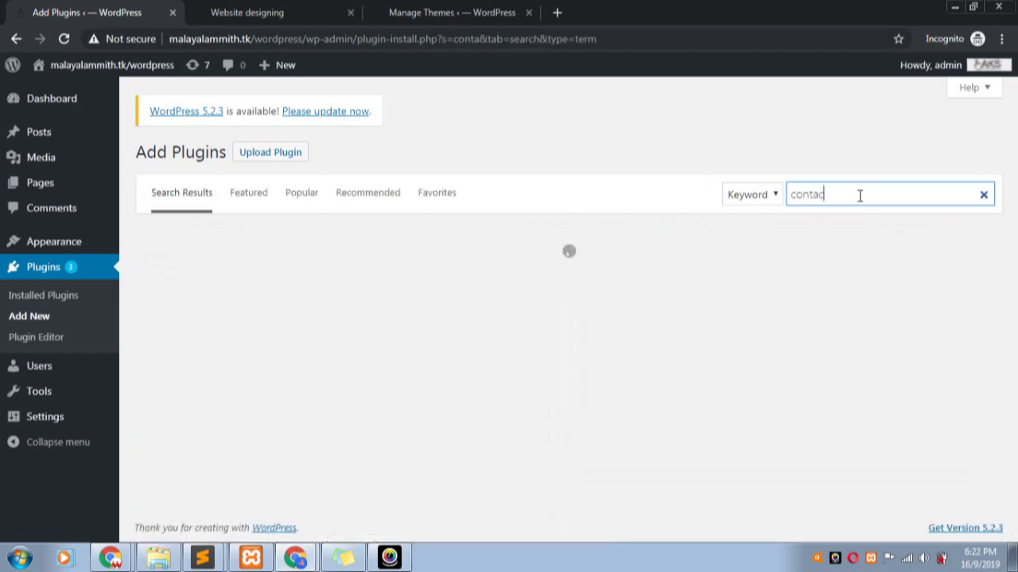
{"action": "type", "text": "orm"}
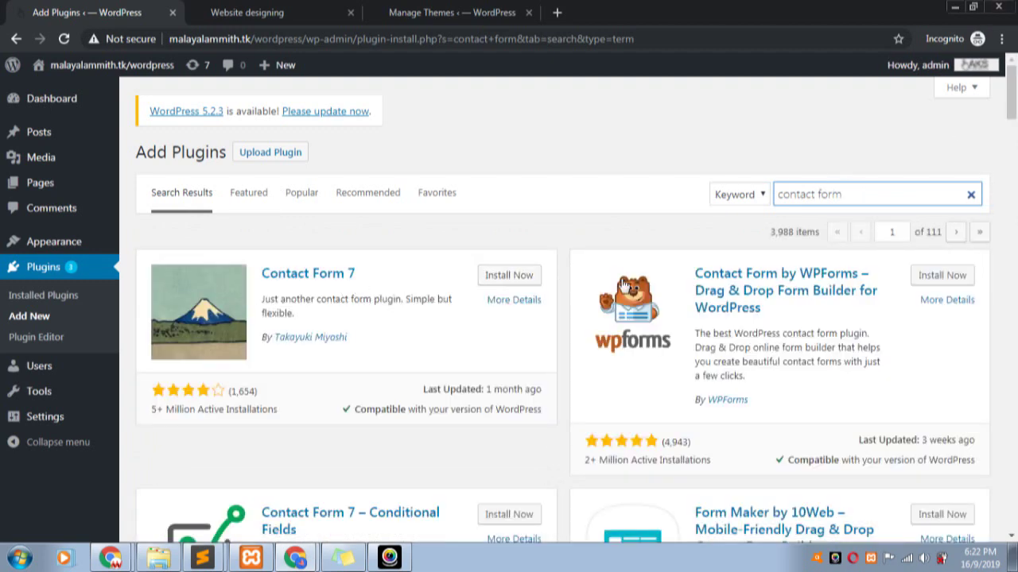
{"action": "scroll", "coordinate": [714, 288], "scroll_direction": "down", "scroll_amount": 2}
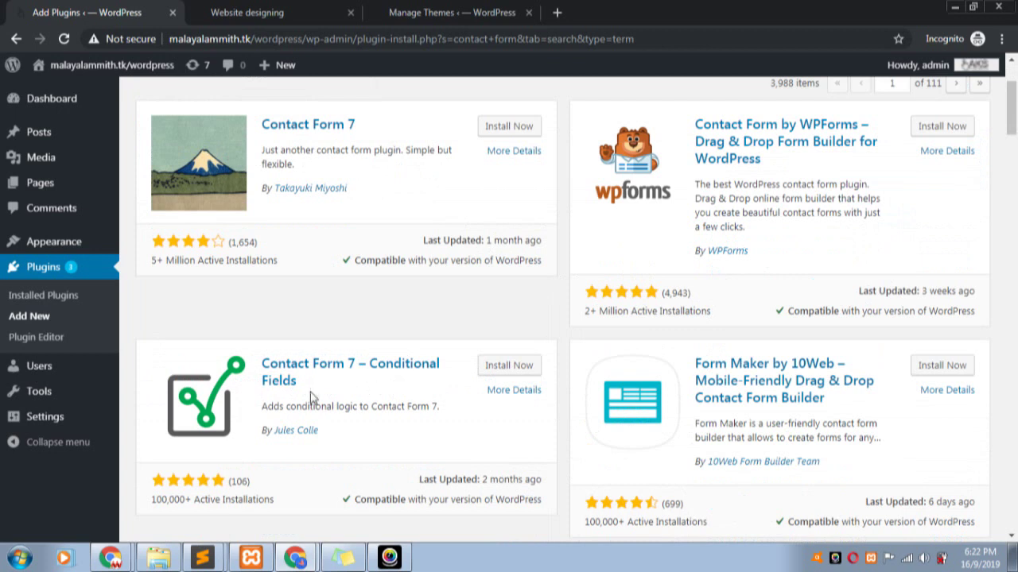
{"action": "scroll", "coordinate": [564, 390], "scroll_direction": "down", "scroll_amount": 4}
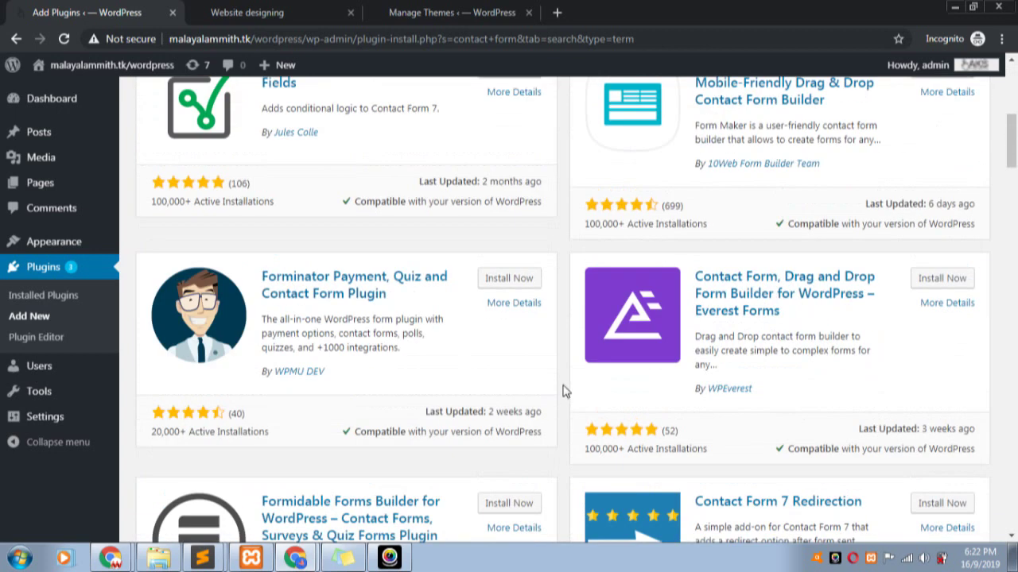
{"action": "scroll", "coordinate": [318, 344], "scroll_direction": "down", "scroll_amount": 3}
{"action": "scroll", "coordinate": [334, 343], "scroll_direction": "down", "scroll_amount": 6}
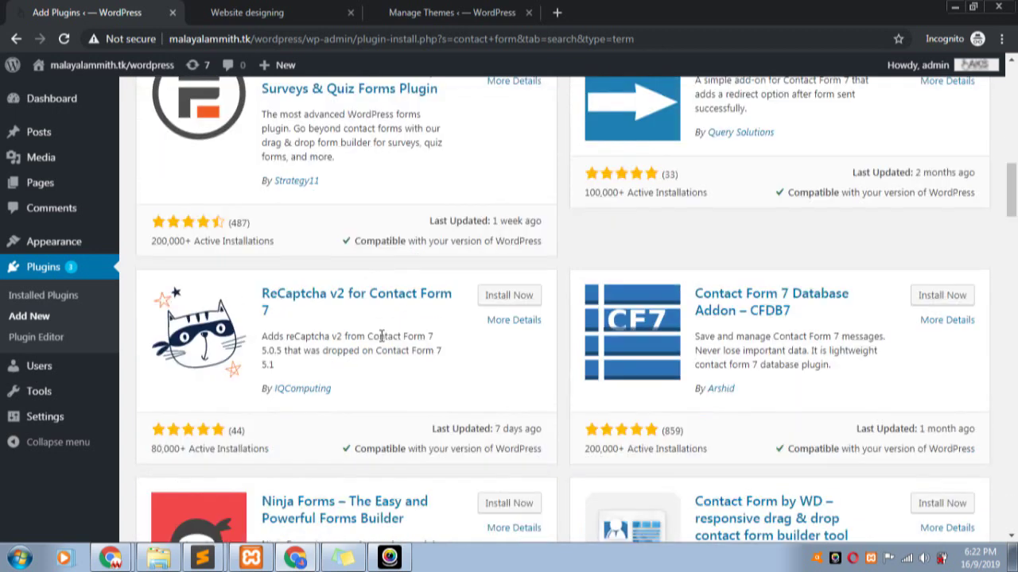
{"action": "scroll", "coordinate": [389, 338], "scroll_direction": "down", "scroll_amount": 3}
{"action": "scroll", "coordinate": [390, 338], "scroll_direction": "up", "scroll_amount": 2}
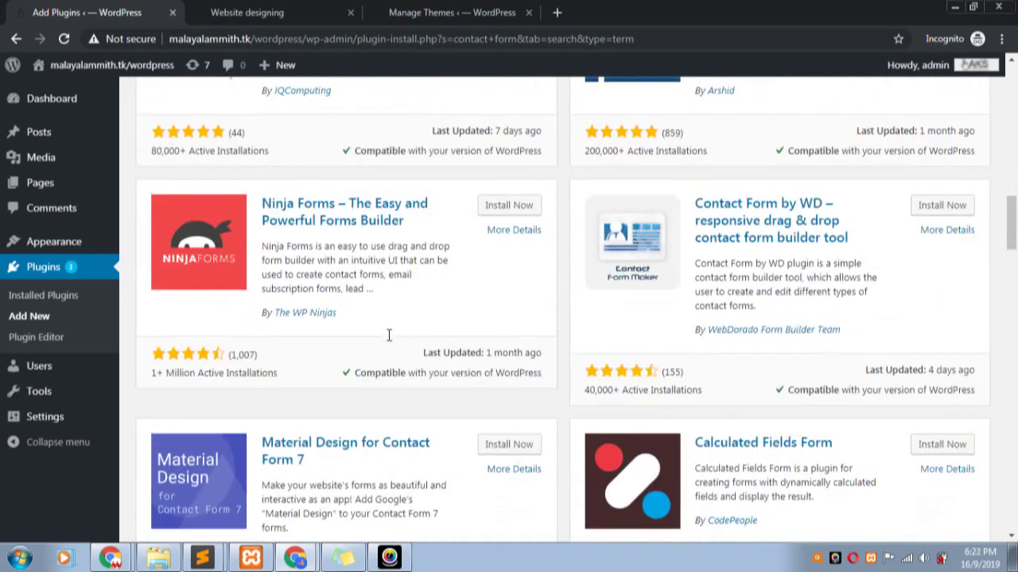
{"action": "scroll", "coordinate": [458, 338], "scroll_direction": "down", "scroll_amount": 3}
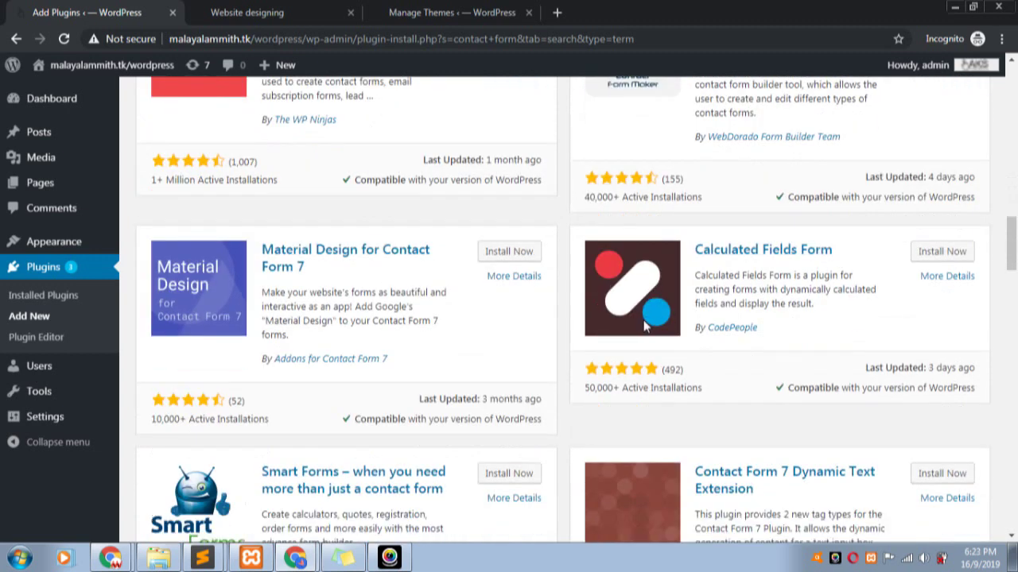
{"action": "scroll", "coordinate": [459, 338], "scroll_direction": "down", "scroll_amount": 5}
{"action": "scroll", "coordinate": [480, 338], "scroll_direction": "down", "scroll_amount": 4}
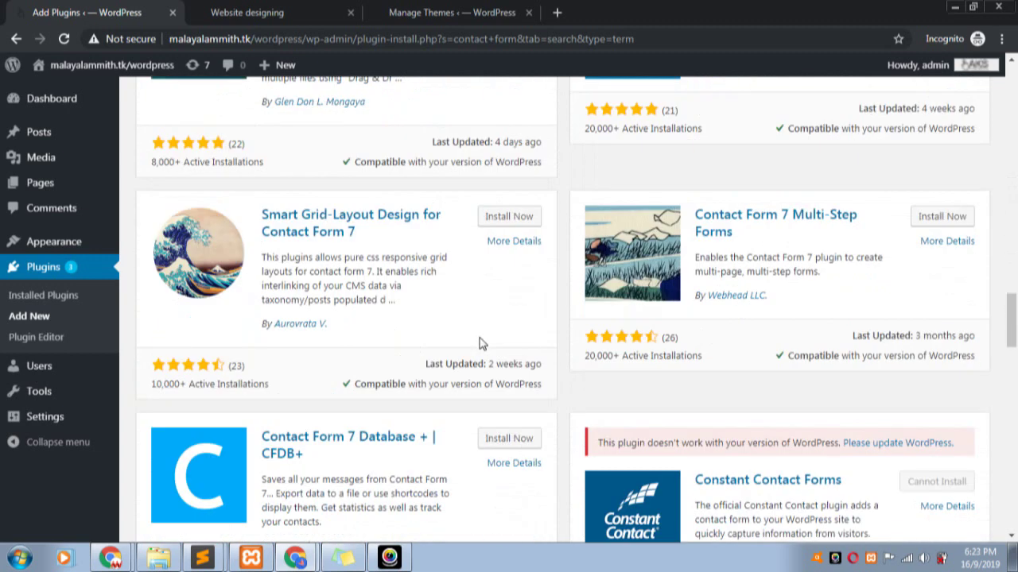
{"action": "scroll", "coordinate": [481, 338], "scroll_direction": "down", "scroll_amount": 4}
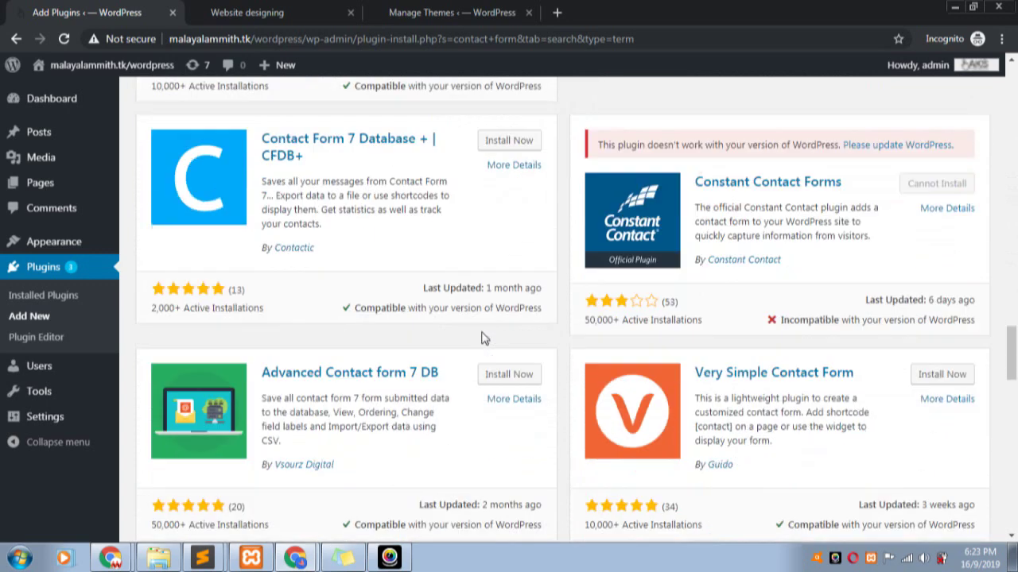
{"action": "scroll", "coordinate": [481, 338], "scroll_direction": "down", "scroll_amount": 3}
{"action": "scroll", "coordinate": [480, 338], "scroll_direction": "up", "scroll_amount": 20}
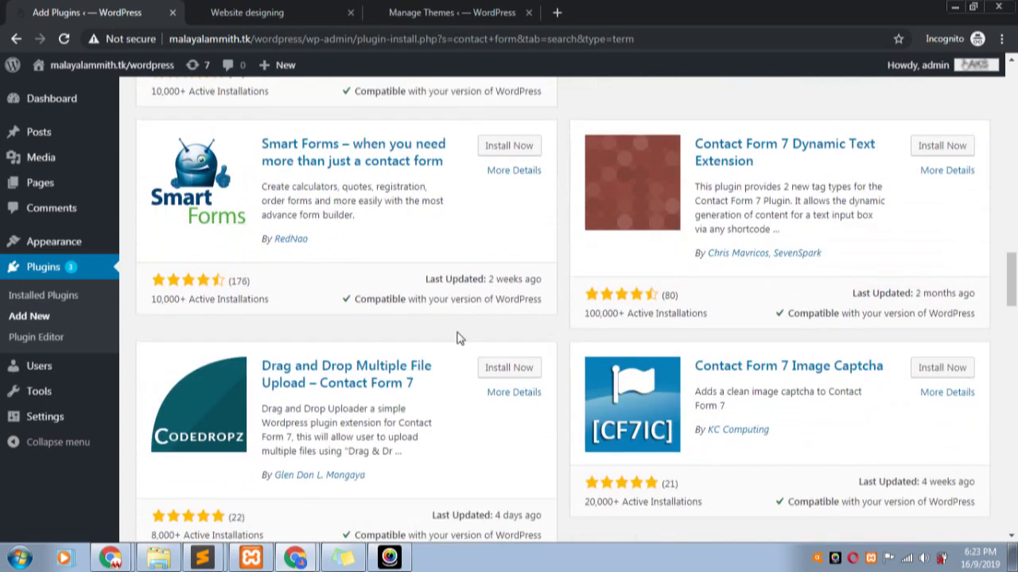
{"action": "scroll", "coordinate": [334, 372], "scroll_direction": "up", "scroll_amount": 5}
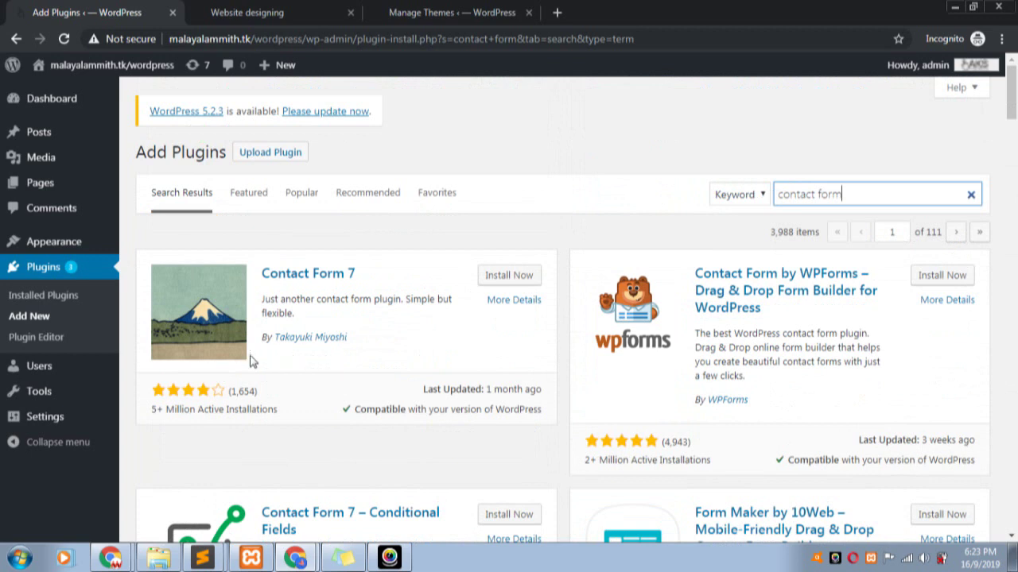
- Install and activate Contact Form 7 version 5.1.4, then check the installed plugins list
{"action": "left_click", "coordinate": [513, 284]}
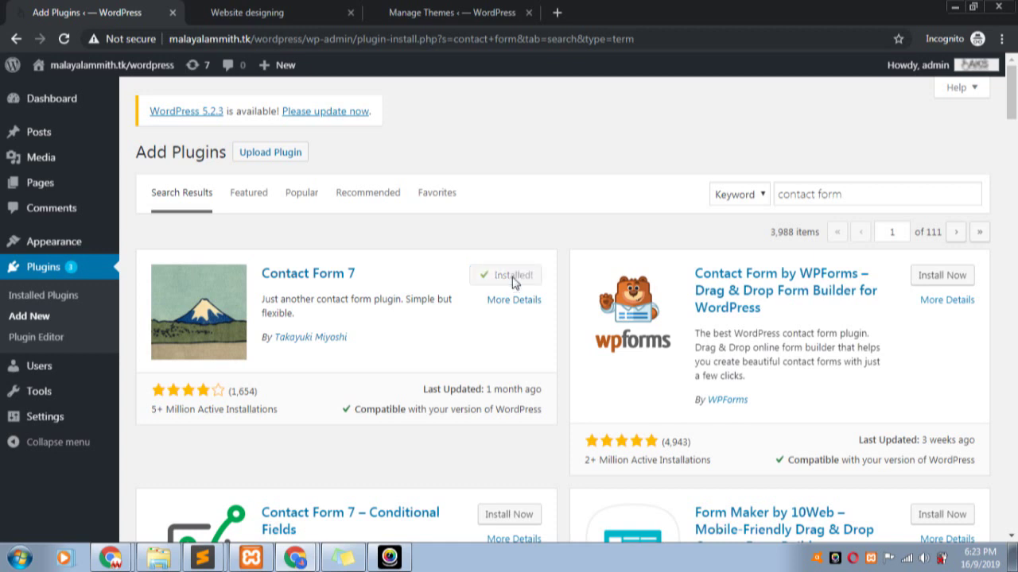
{"action": "left_click", "coordinate": [514, 280]}
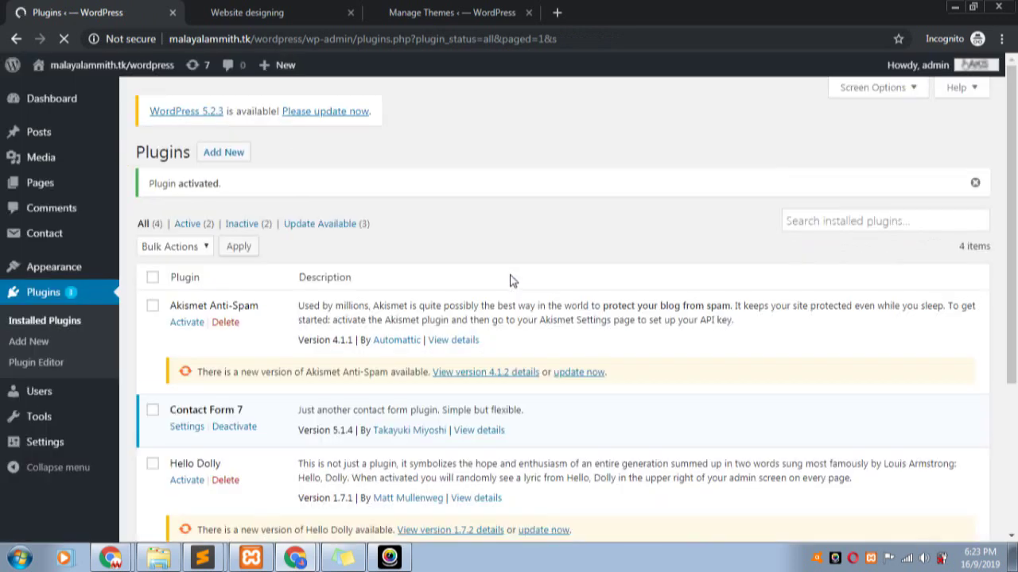
{"action": "scroll", "coordinate": [233, 358], "scroll_direction": "down", "scroll_amount": 2}
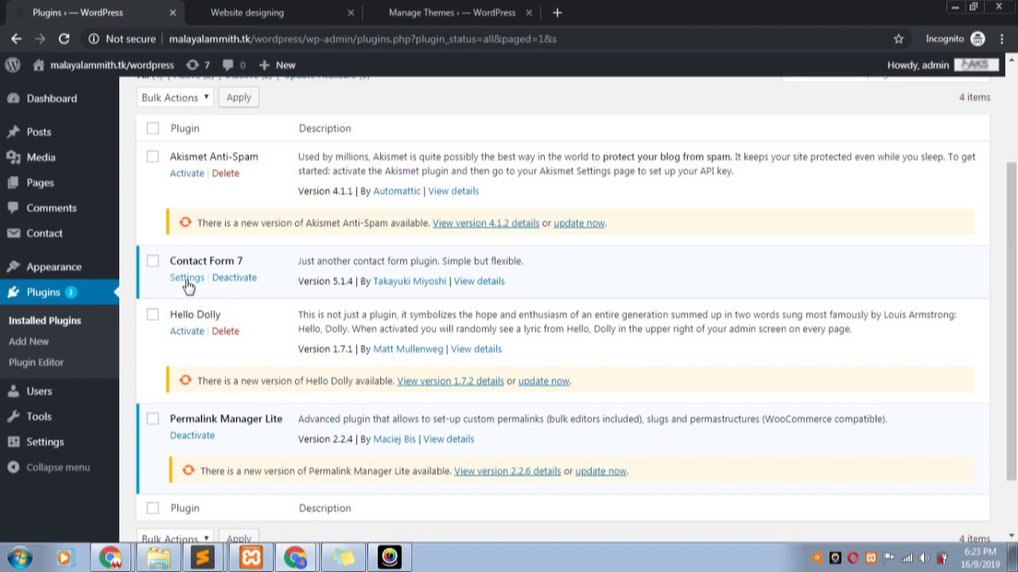
{"action": "mouse_move", "coordinate": [41, 236]}
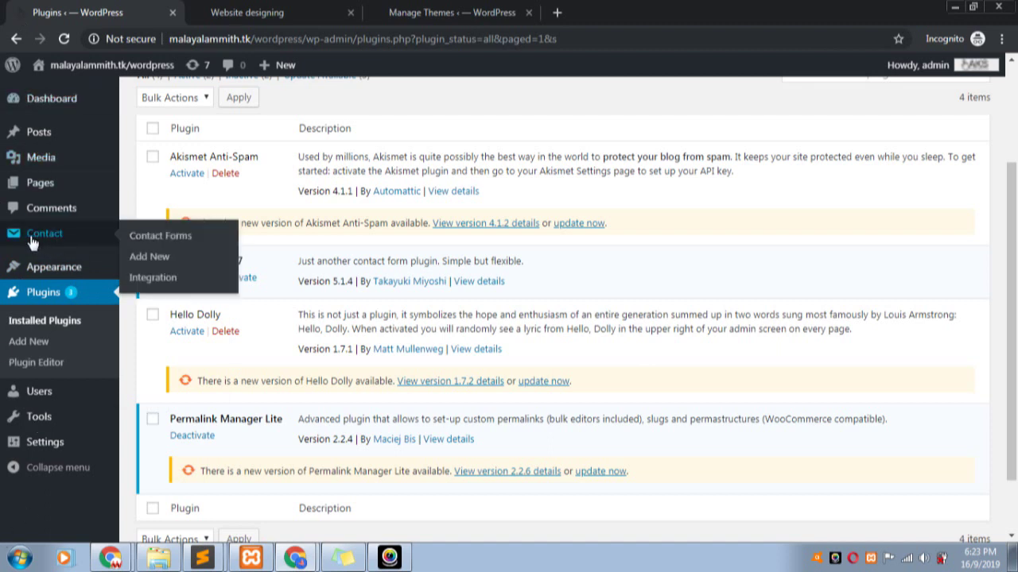
- Open Contact form 1 from the Contact Forms list in a new browser tab
{"action": "left_click", "coordinate": [34, 236]}
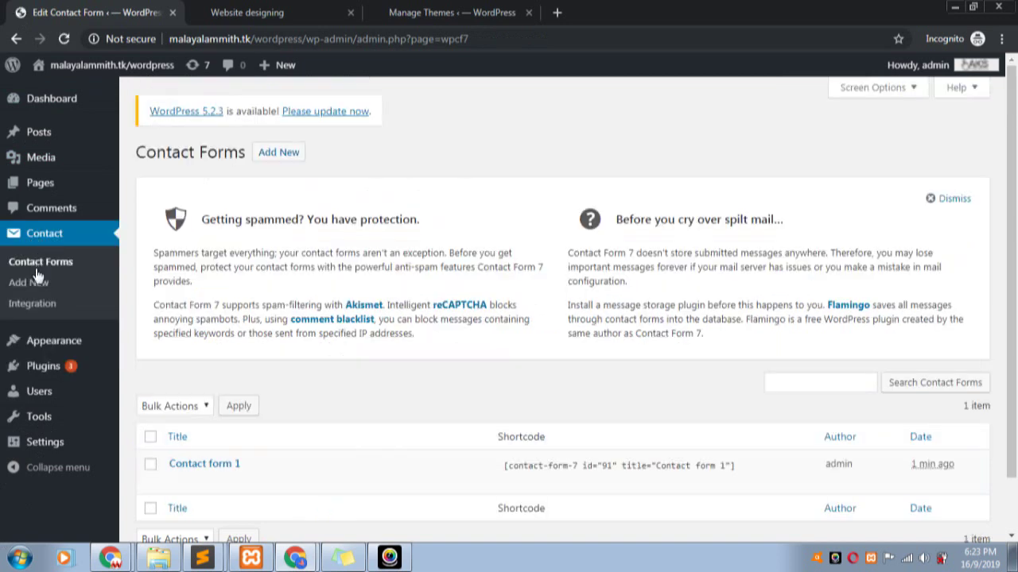
{"action": "scroll", "coordinate": [787, 232], "scroll_direction": "down", "scroll_amount": 1}
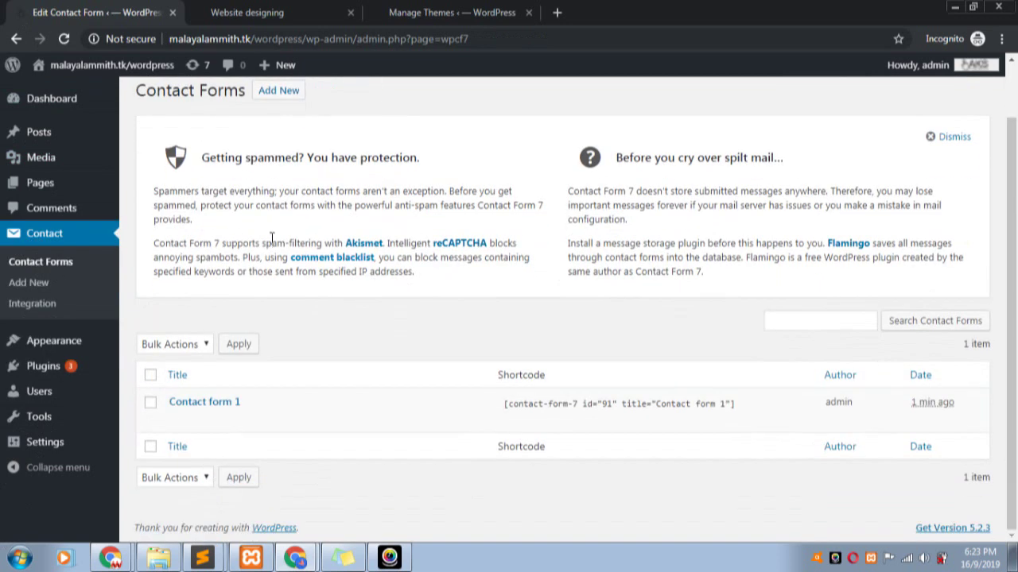
{"action": "mouse_move", "coordinate": [234, 396]}
{"action": "scroll", "coordinate": [239, 159], "scroll_direction": "up", "scroll_amount": 1}
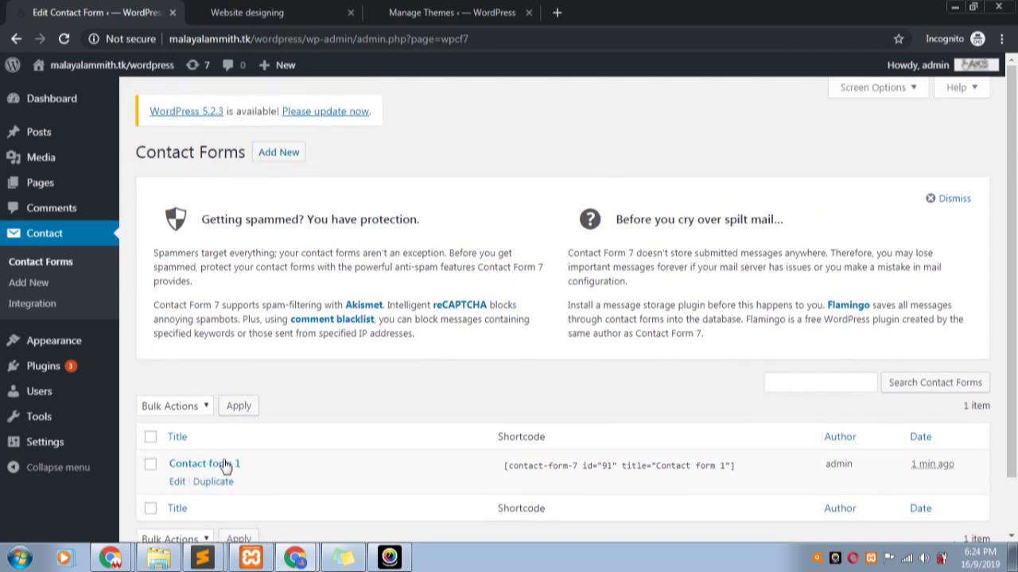
{"action": "scroll", "coordinate": [223, 473], "scroll_direction": "down", "scroll_amount": 1}
{"action": "scroll", "coordinate": [223, 474], "scroll_direction": "down", "scroll_amount": 1}
{"action": "right_click", "coordinate": [213, 402]}
{"action": "left_click", "coordinate": [266, 409]}
- Close the Website designing and Manage Themes browser tabs
{"action": "left_click", "coordinate": [342, 14]}
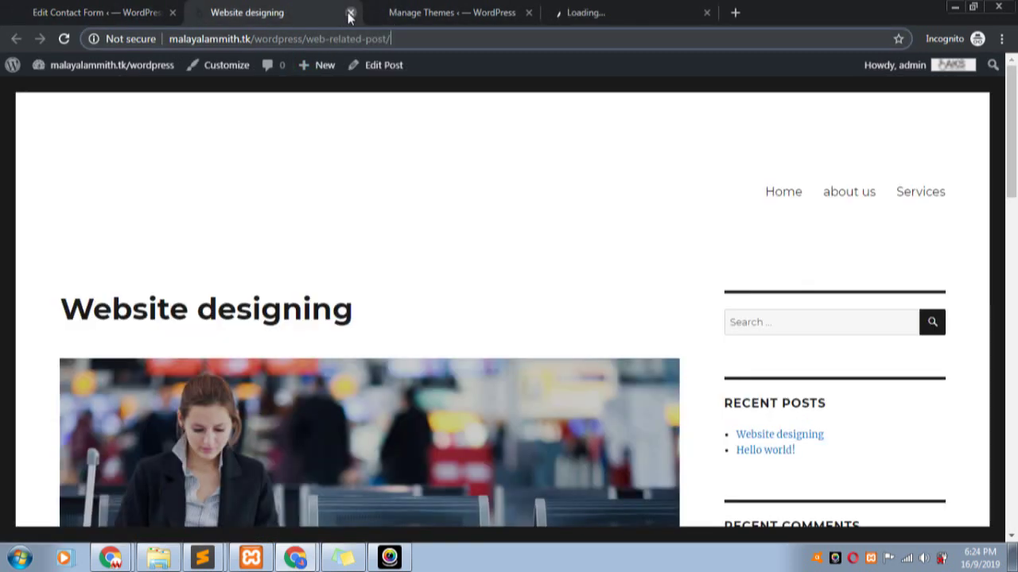
{"action": "left_click", "coordinate": [350, 13]}
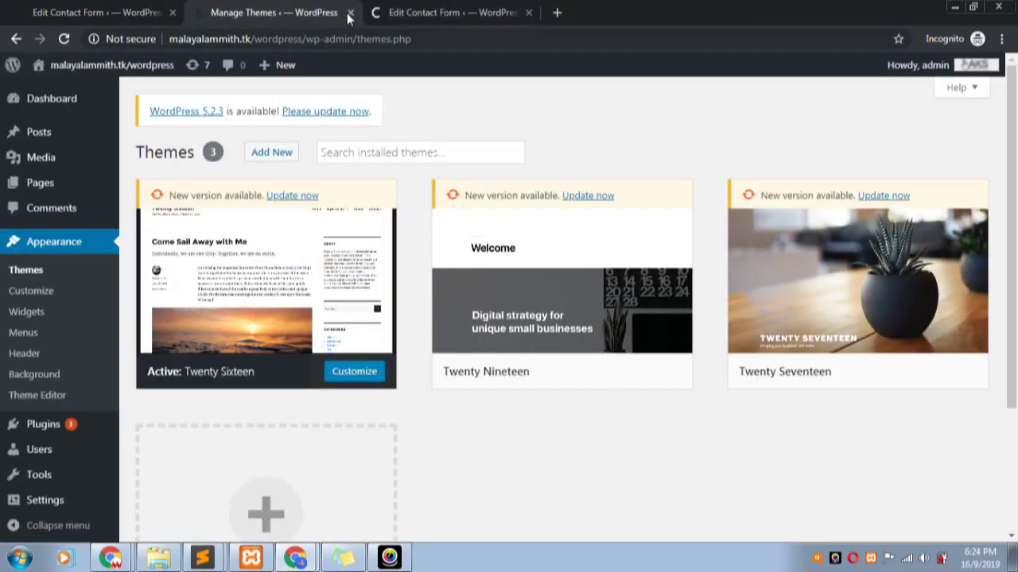
{"action": "left_click", "coordinate": [351, 13]}
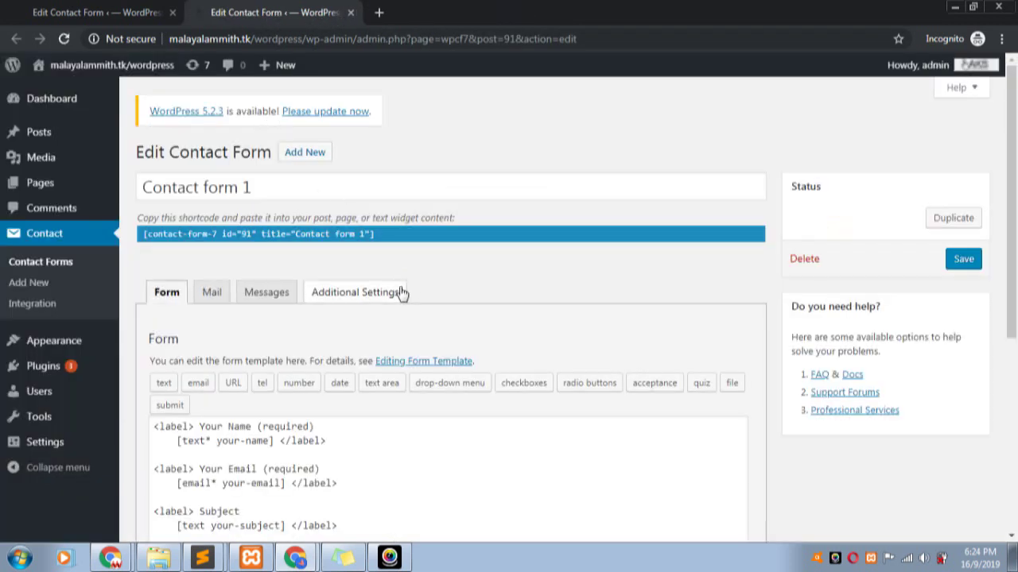
{"action": "scroll", "coordinate": [399, 291], "scroll_direction": "down", "scroll_amount": 2}
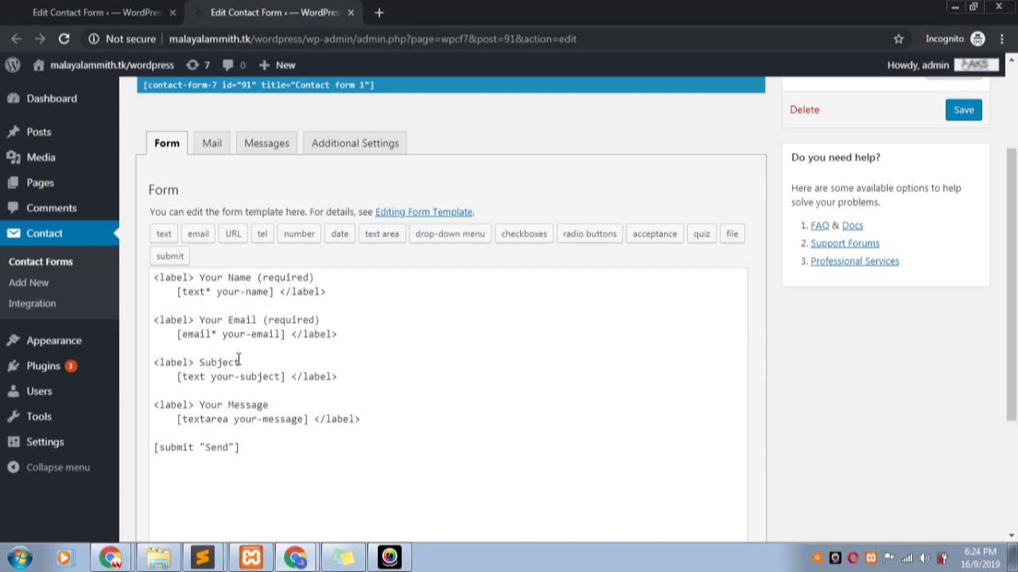
{"action": "left_click_drag", "start_coordinate": [240, 448], "coordinate": [152, 447]}
{"action": "left_click", "coordinate": [295, 450]}
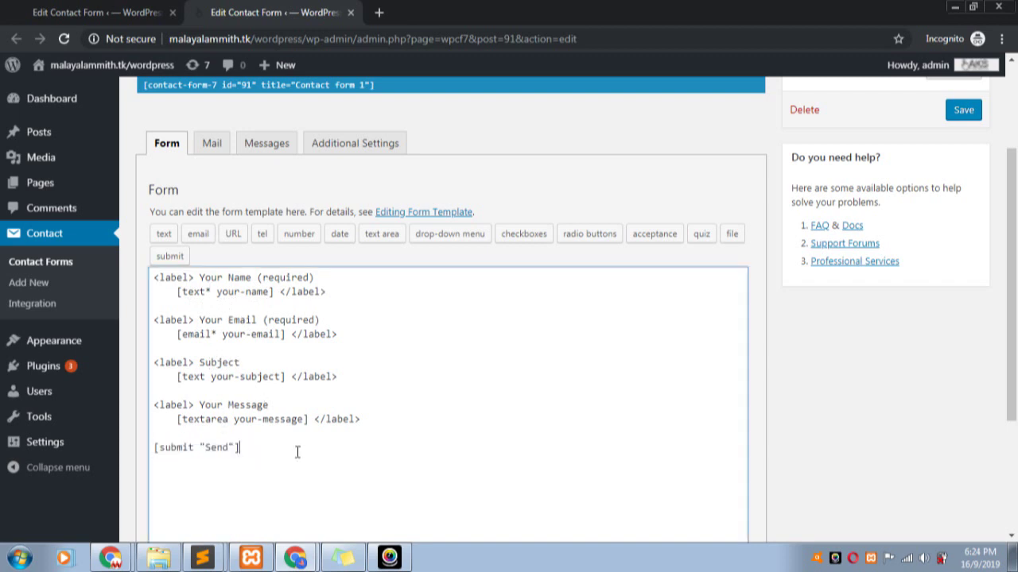
{"action": "scroll", "coordinate": [294, 447], "scroll_direction": "up", "scroll_amount": 2}
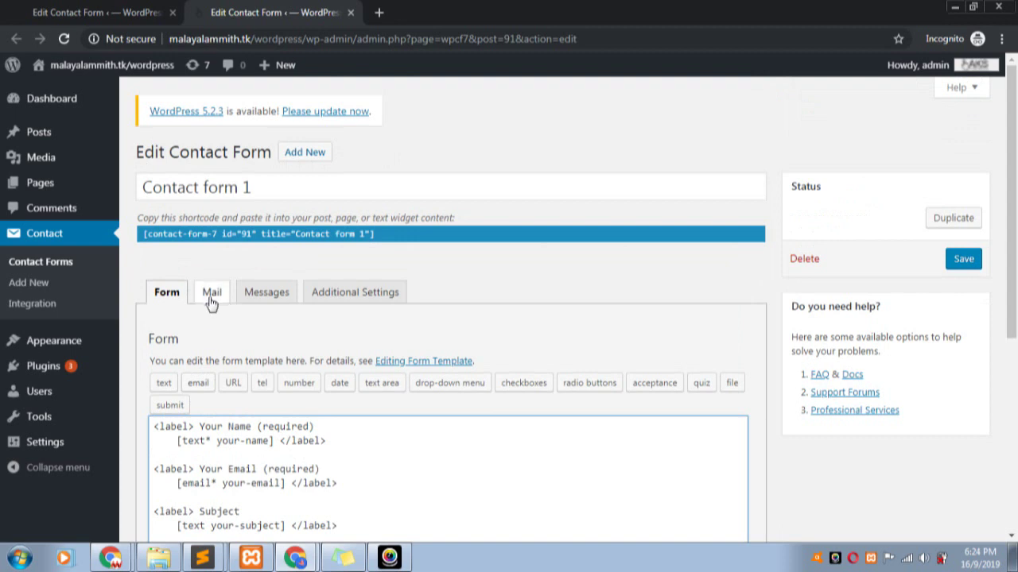
{"action": "left_click", "coordinate": [210, 304]}
{"action": "scroll", "coordinate": [318, 399], "scroll_direction": "down", "scroll_amount": 2}
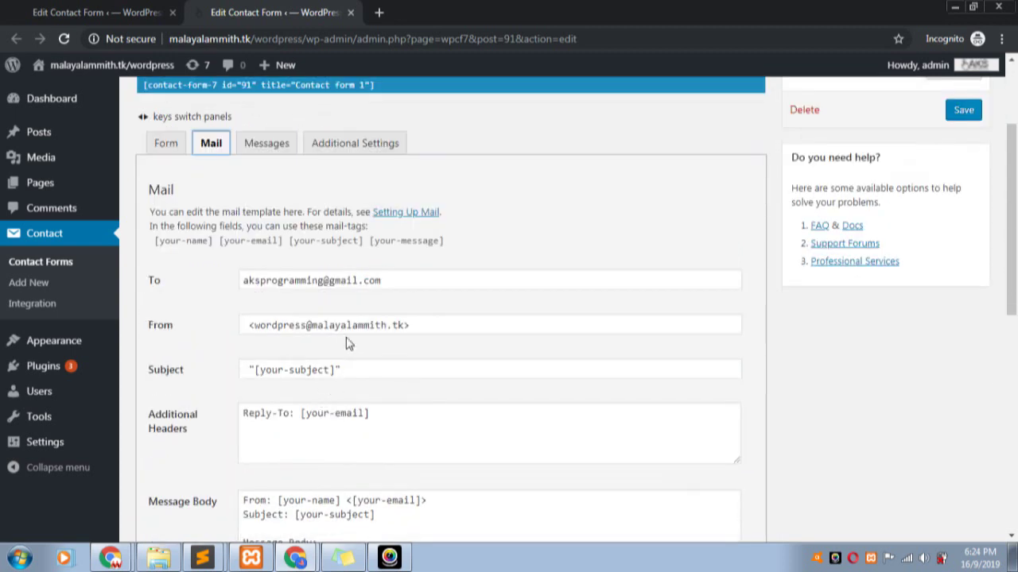
{"action": "scroll", "coordinate": [559, 284], "scroll_direction": "up", "scroll_amount": 2}
{"action": "scroll", "coordinate": [559, 284], "scroll_direction": "down", "scroll_amount": 2}
{"action": "left_click_drag", "start_coordinate": [407, 286], "coordinate": [204, 283]}
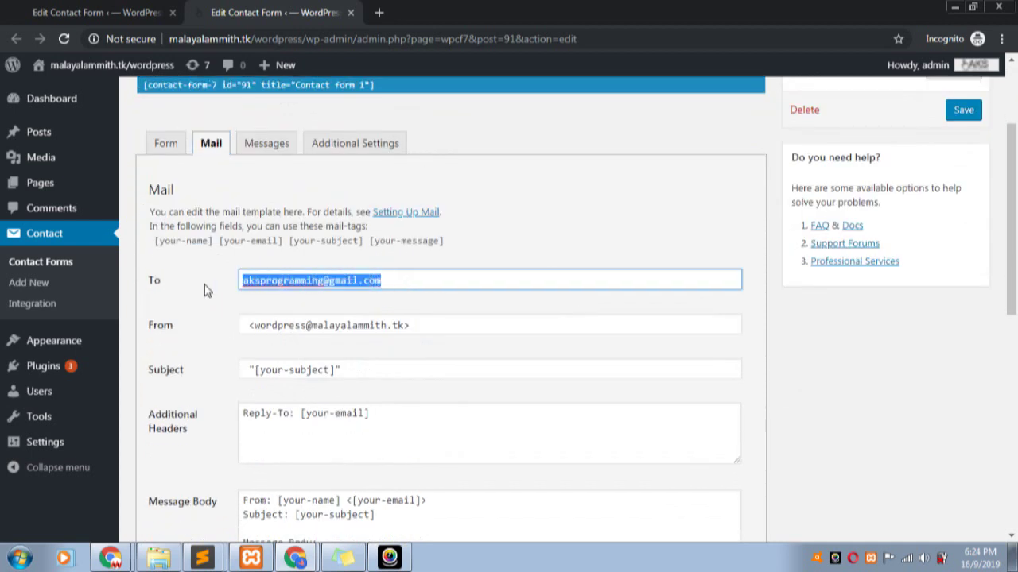
{"action": "left_click", "coordinate": [180, 291]}
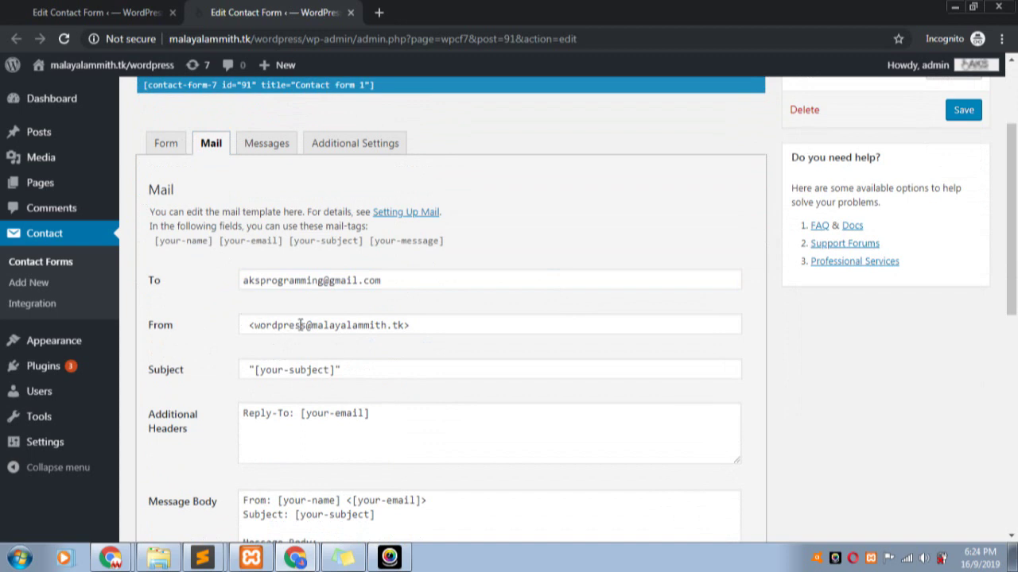
{"action": "left_click", "coordinate": [321, 329]}
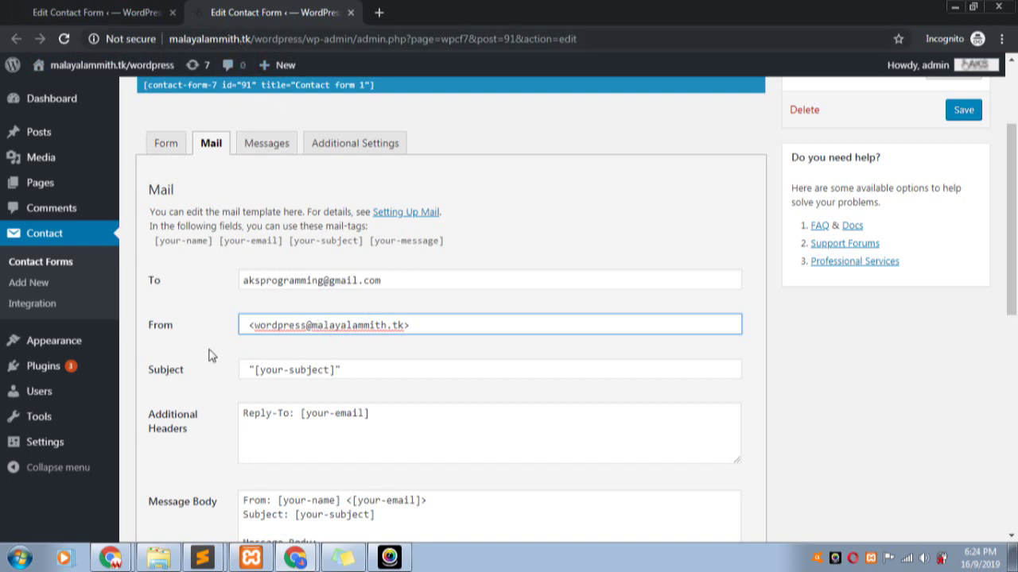
{"action": "left_click", "coordinate": [211, 353]}
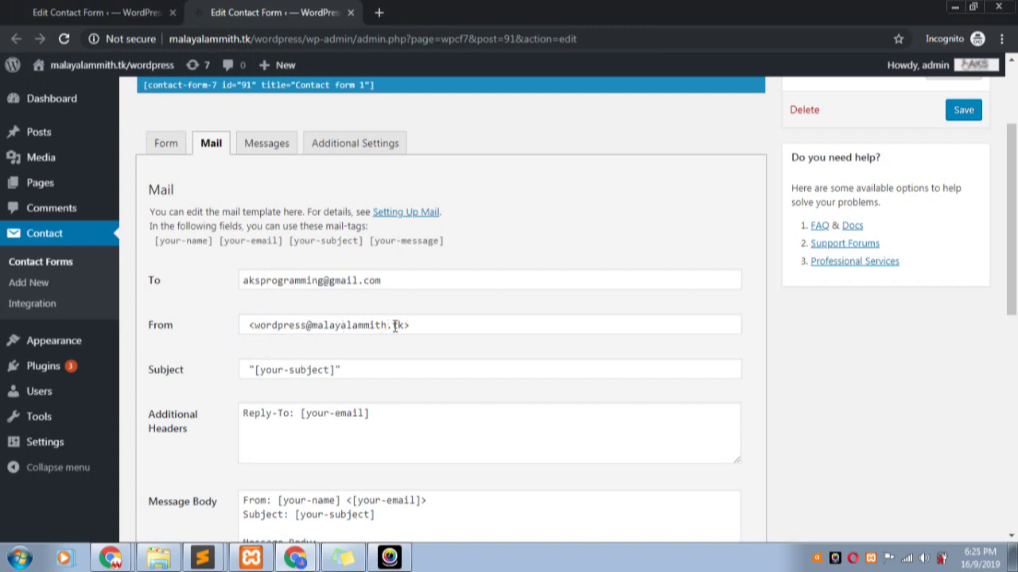
{"action": "left_click_drag", "start_coordinate": [306, 325], "coordinate": [266, 326]}
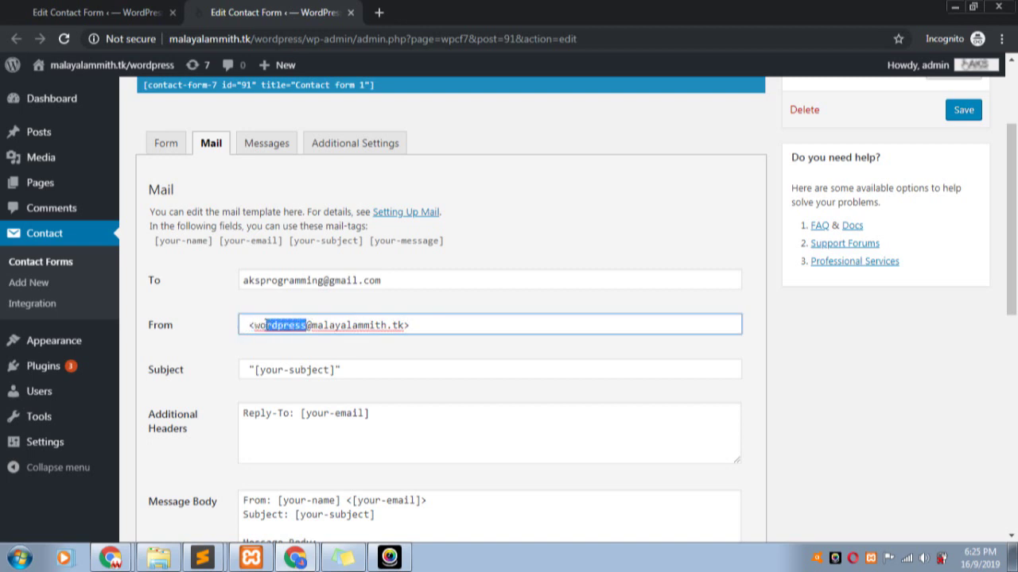
{"action": "left_click", "coordinate": [254, 325]}
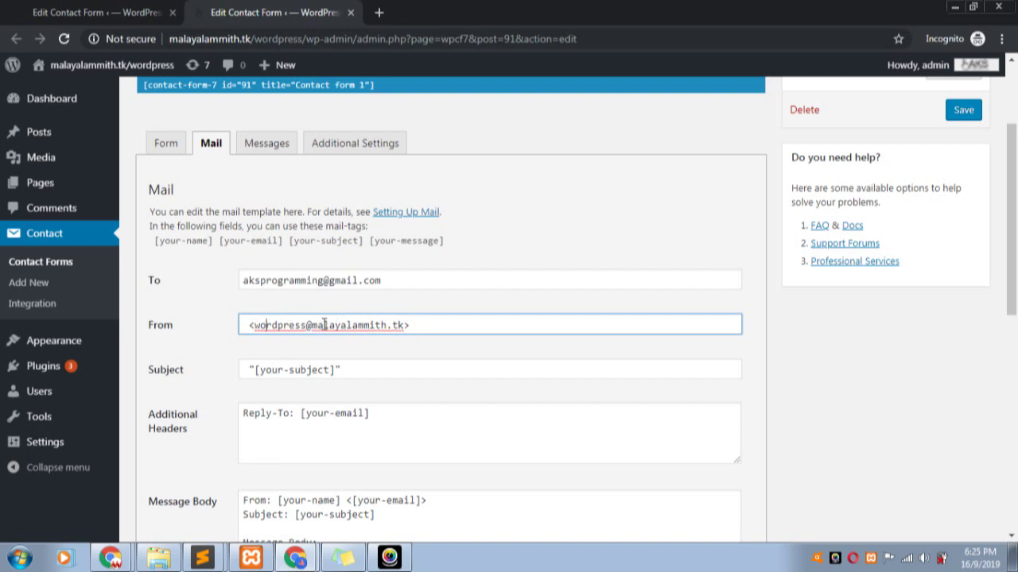
{"action": "key", "text": "Home"}
{"action": "scroll", "coordinate": [339, 335], "scroll_direction": "down", "scroll_amount": 1}
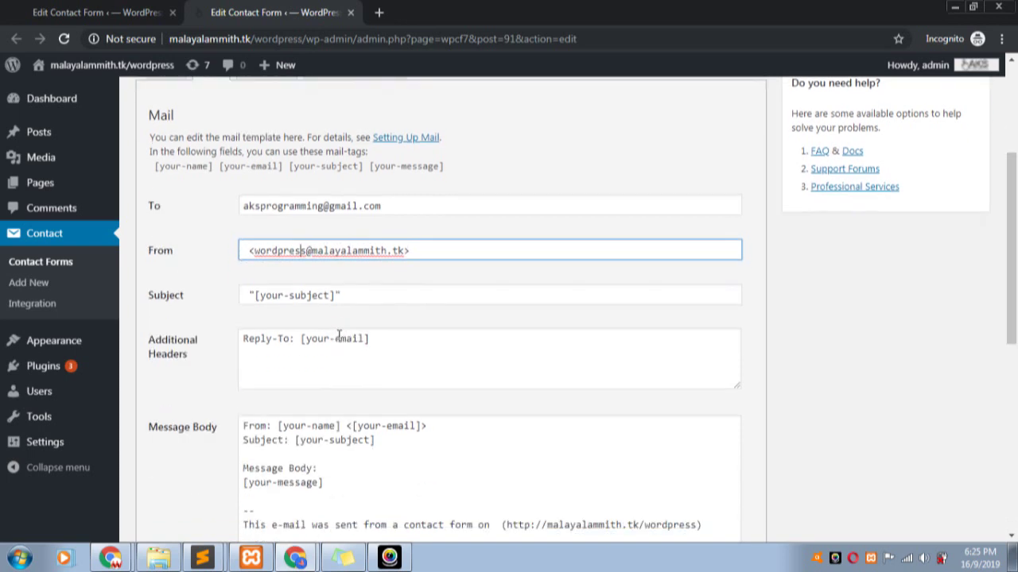
{"action": "left_click_drag", "start_coordinate": [348, 296], "coordinate": [245, 318]}
{"action": "left_click_drag", "start_coordinate": [390, 338], "coordinate": [233, 348]}
{"action": "scroll", "coordinate": [224, 370], "scroll_direction": "down", "scroll_amount": 3}
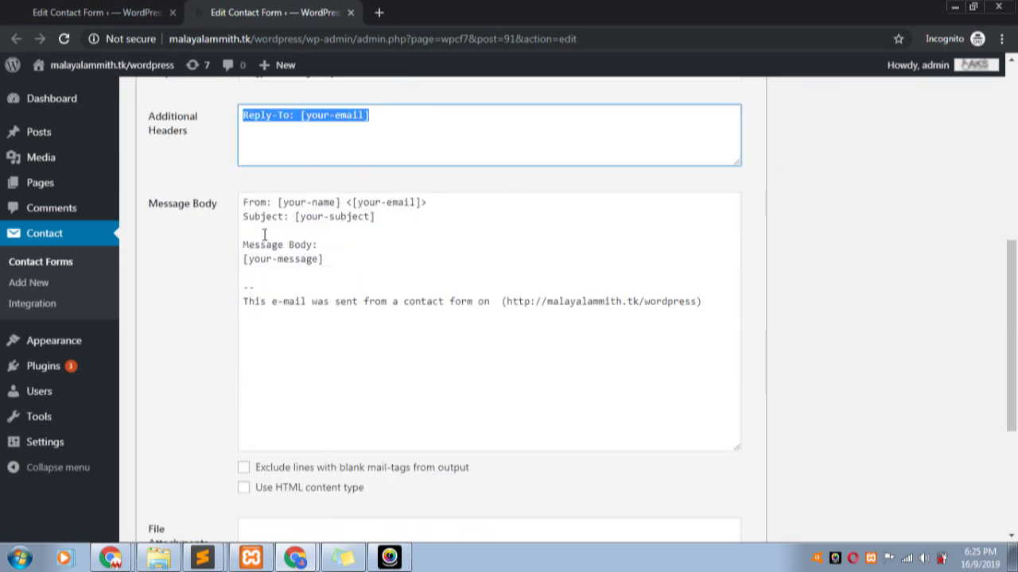
{"action": "left_click", "coordinate": [308, 204]}
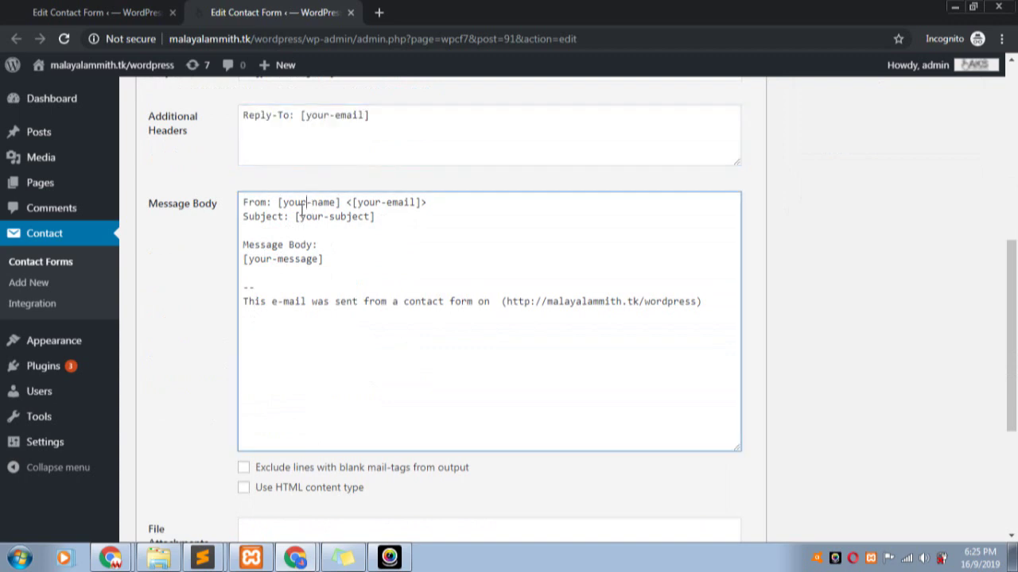
{"action": "scroll", "coordinate": [298, 211], "scroll_direction": "up", "scroll_amount": 3}
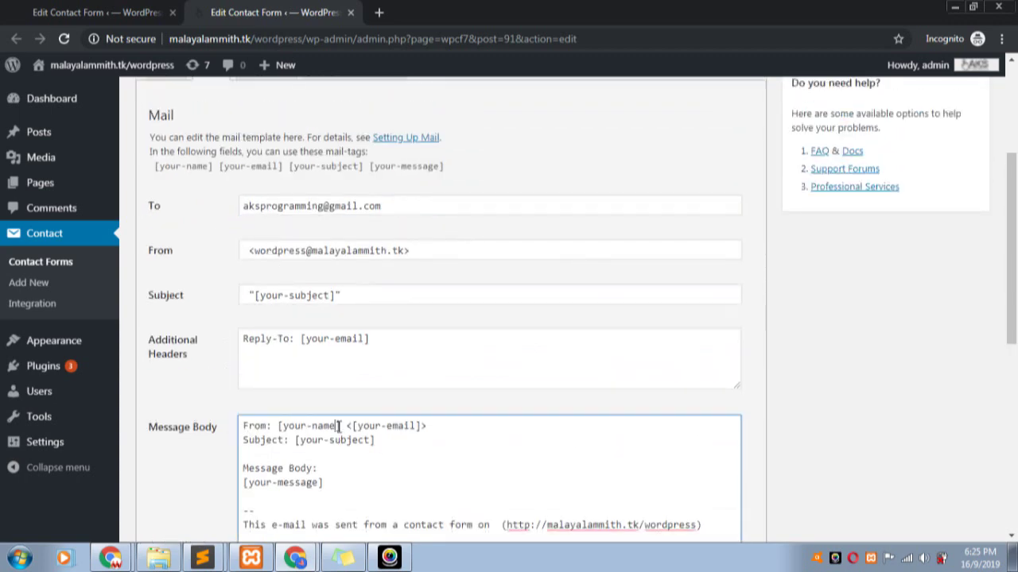
{"action": "left_click_drag", "start_coordinate": [339, 427], "coordinate": [303, 427]}
{"action": "scroll", "coordinate": [203, 151], "scroll_direction": "up", "scroll_amount": 3}
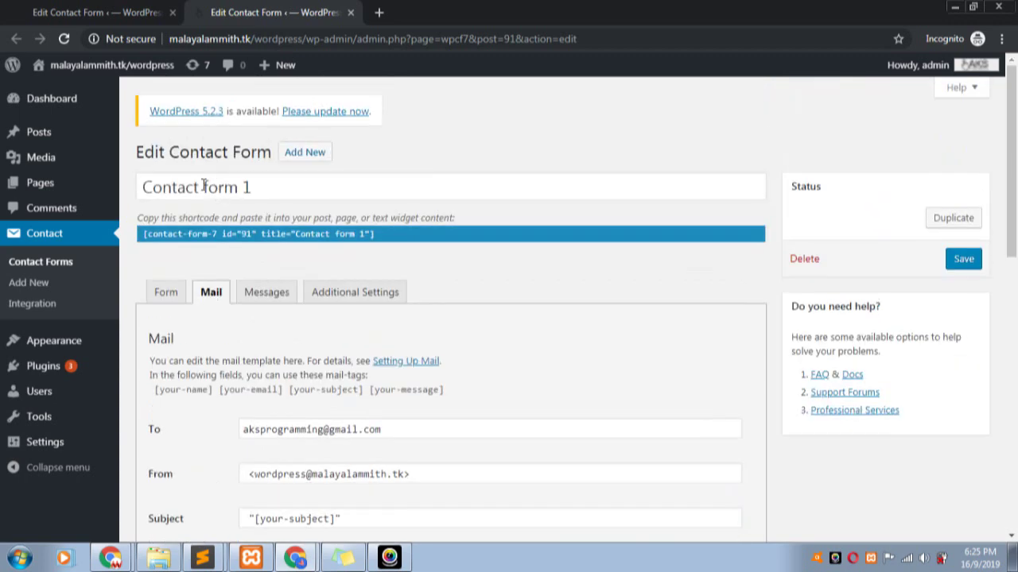
- View the default name, email, subject and message template, dismissing the email tag generator unused
{"action": "left_click", "coordinate": [167, 294]}
{"action": "scroll", "coordinate": [174, 290], "scroll_direction": "down", "scroll_amount": 3}
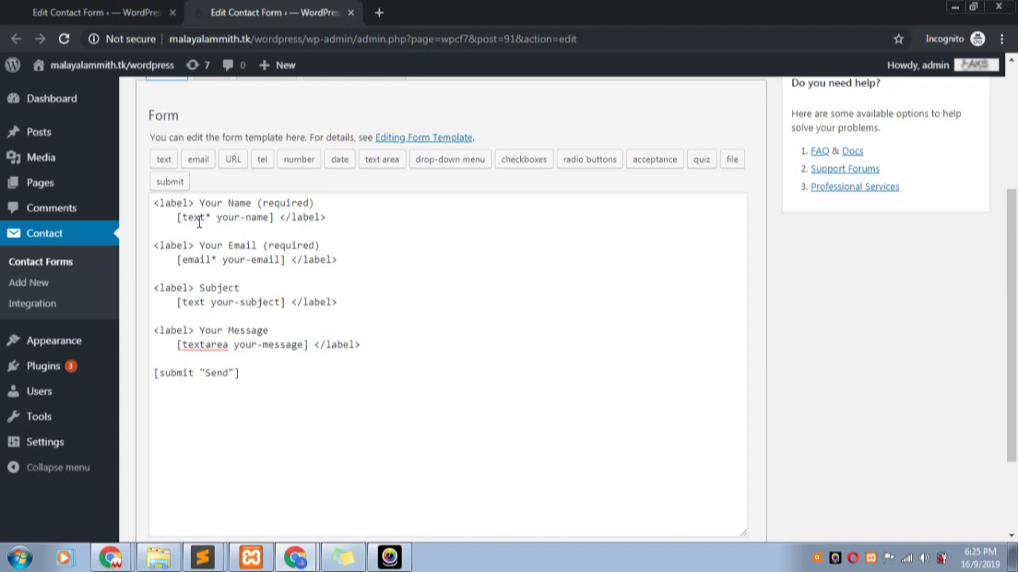
{"action": "left_click_drag", "start_coordinate": [216, 218], "coordinate": [270, 218]}
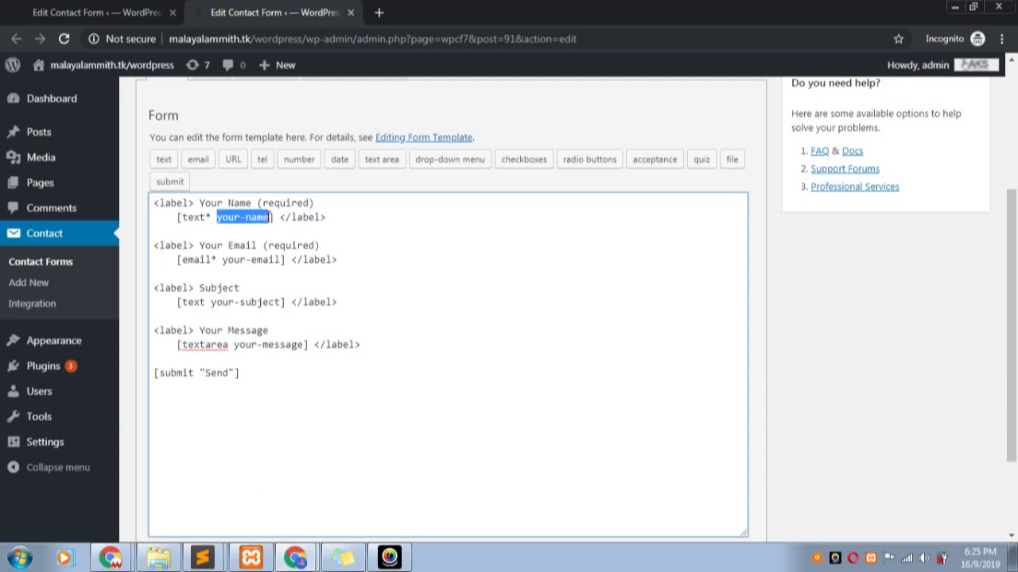
{"action": "left_click", "coordinate": [198, 161]}
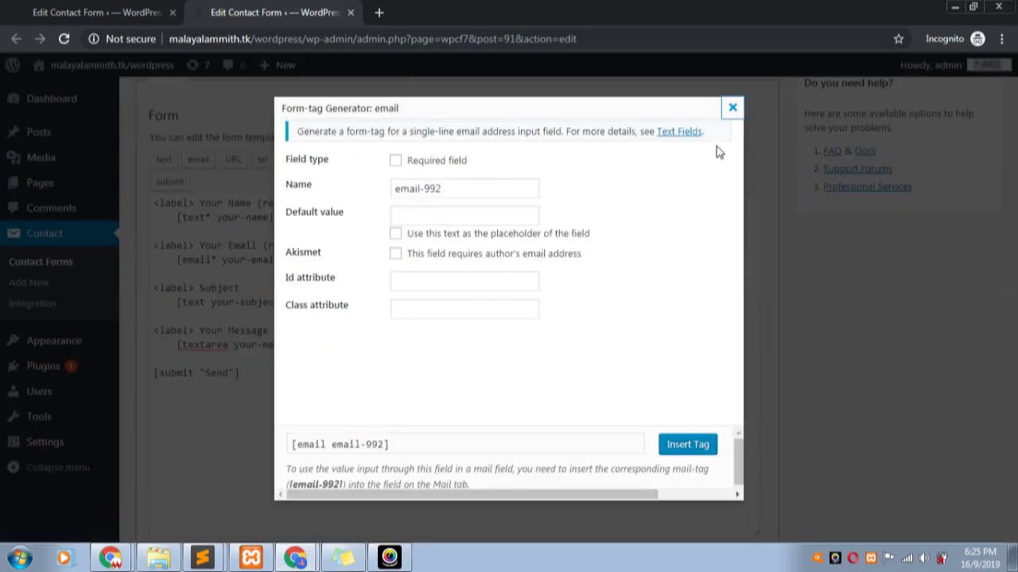
{"action": "left_click", "coordinate": [732, 108]}
- Copy the [your-name] mail-tag from the Mail tab's message body
{"action": "scroll", "coordinate": [223, 290], "scroll_direction": "up", "scroll_amount": 3}
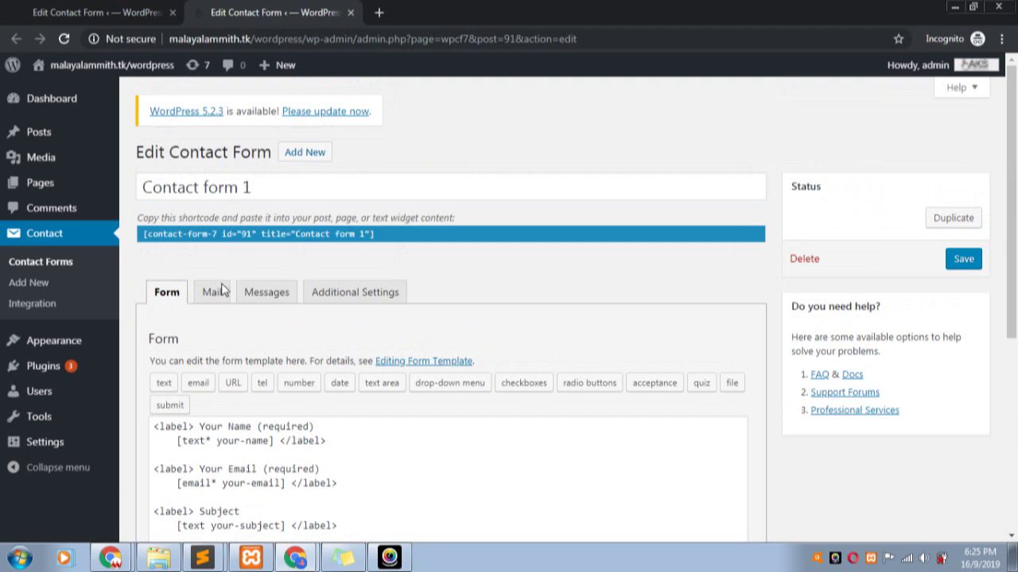
{"action": "left_click", "coordinate": [214, 292]}
{"action": "scroll", "coordinate": [286, 308], "scroll_direction": "down", "scroll_amount": 4}
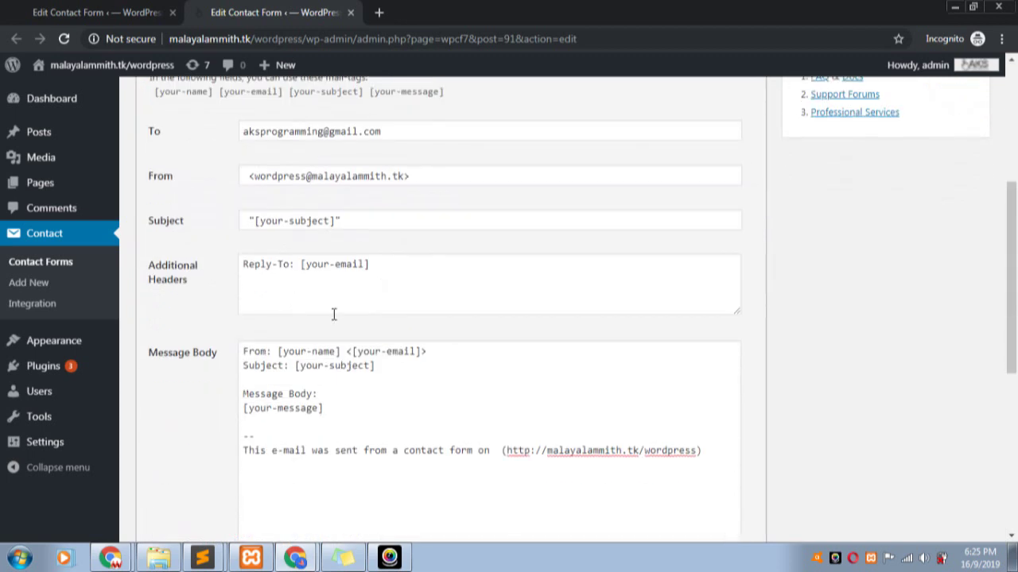
{"action": "left_click", "coordinate": [374, 269]}
{"action": "left_click_drag", "start_coordinate": [340, 351], "coordinate": [279, 351]}
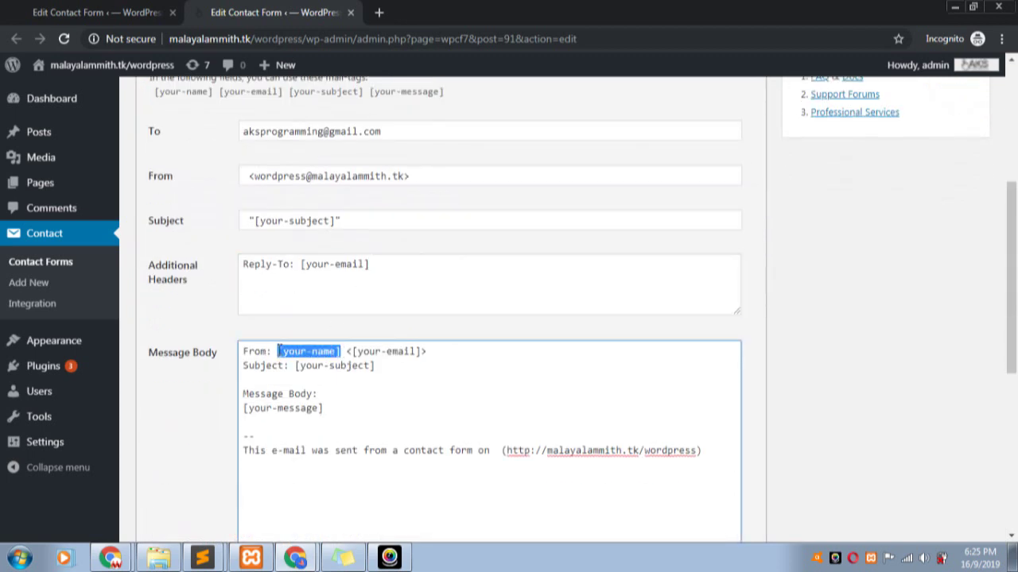
{"action": "right_click", "coordinate": [280, 351]}
{"action": "left_click", "coordinate": [315, 173]}
- Paste [your-name] at the start of the From field, directly before the sender address
{"action": "left_click", "coordinate": [243, 176]}
{"action": "right_click", "coordinate": [244, 177]}
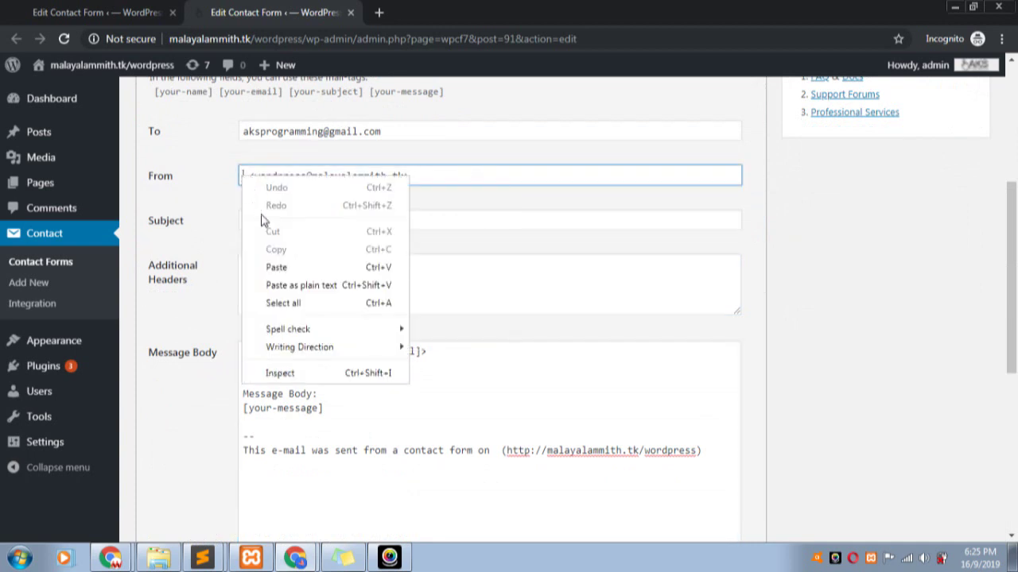
{"action": "left_click", "coordinate": [274, 268]}
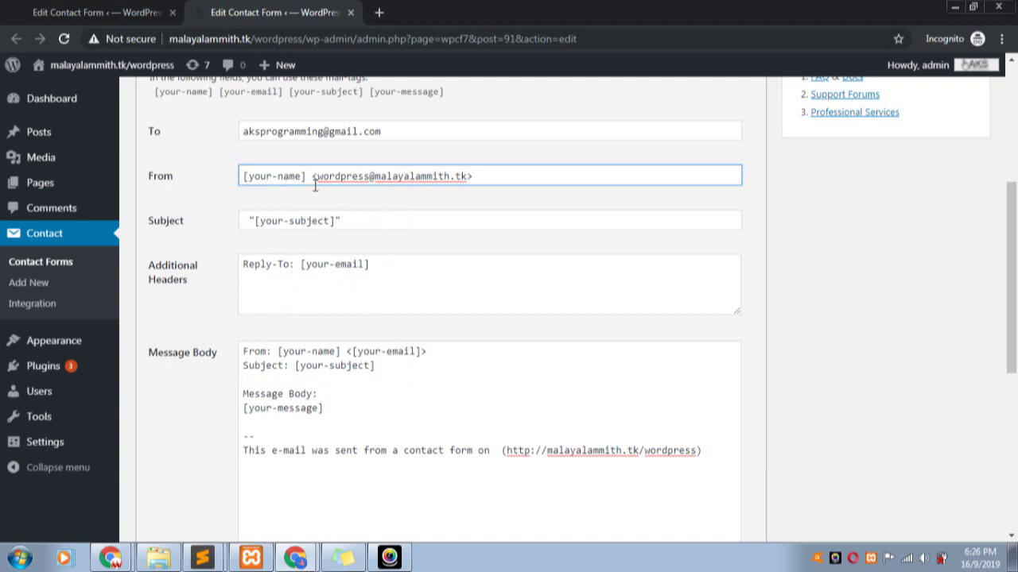
{"action": "key", "text": "BackSpace"}
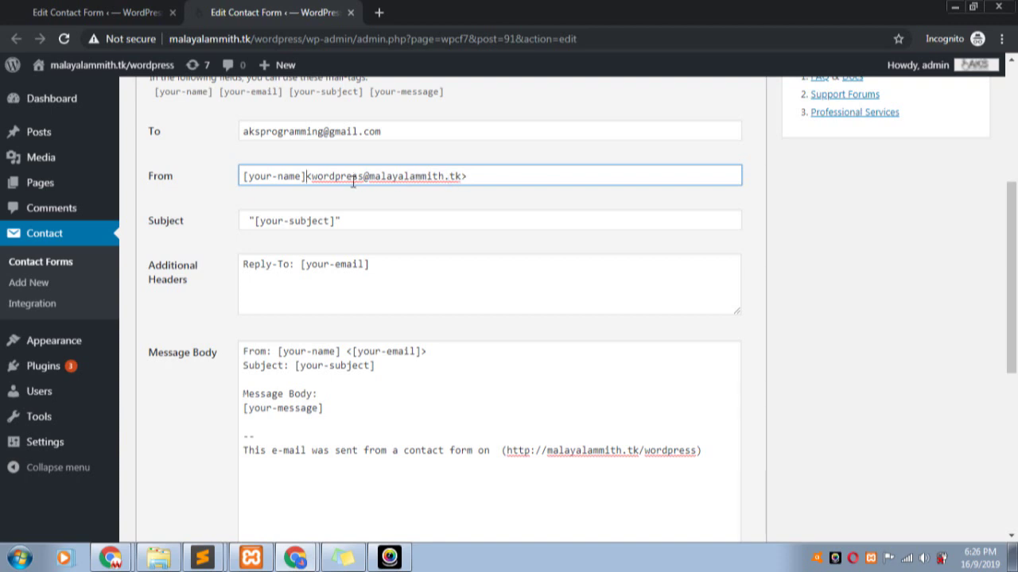
{"action": "left_click_drag", "start_coordinate": [306, 177], "coordinate": [229, 182]}
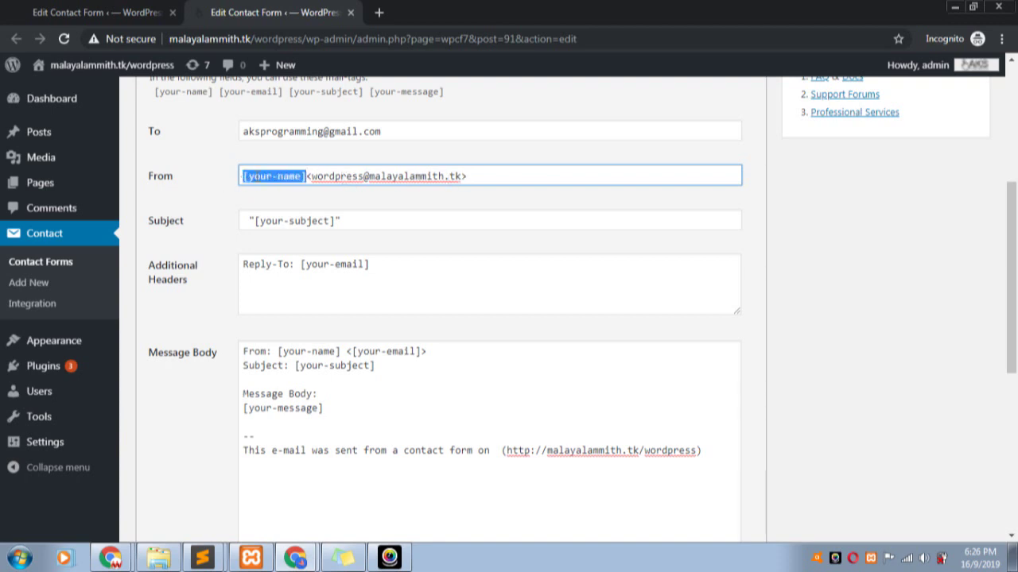
{"action": "left_click", "coordinate": [274, 181]}
{"action": "scroll", "coordinate": [338, 347], "scroll_direction": "down", "scroll_amount": 1}
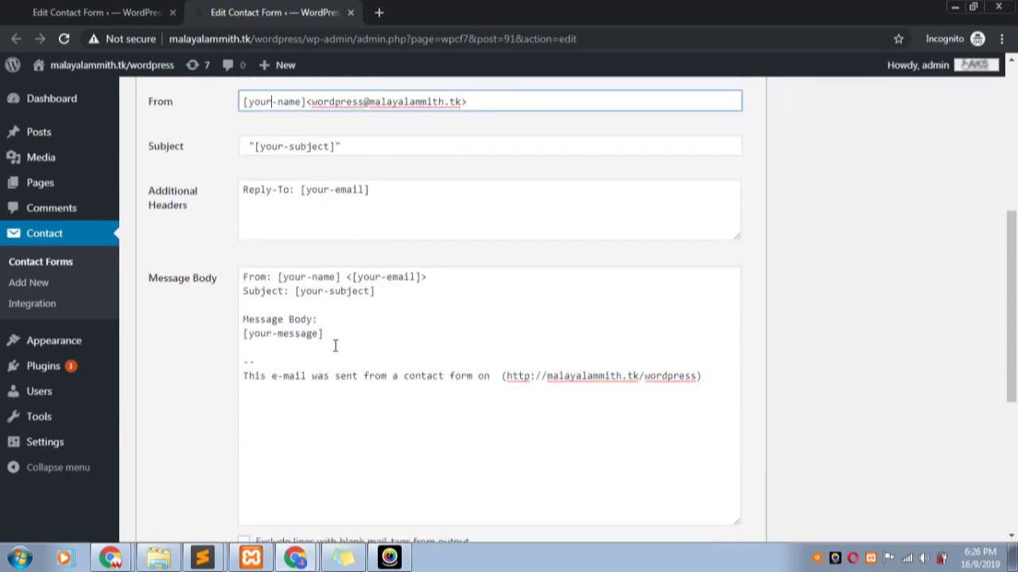
{"action": "left_click", "coordinate": [305, 276]}
{"action": "left_click", "coordinate": [383, 277]}
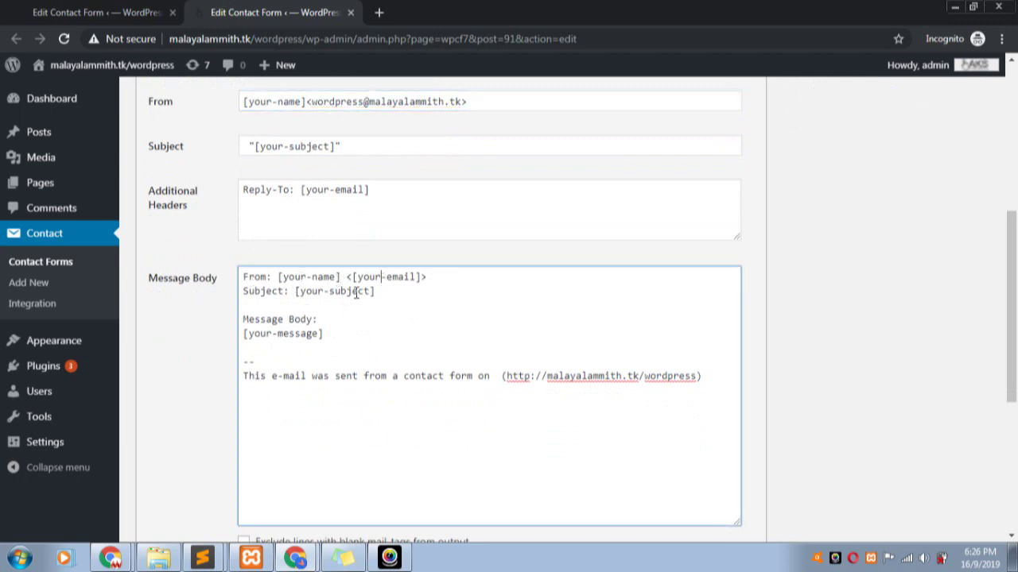
{"action": "left_click", "coordinate": [328, 291]}
{"action": "scroll", "coordinate": [323, 321], "scroll_direction": "down", "scroll_amount": 1}
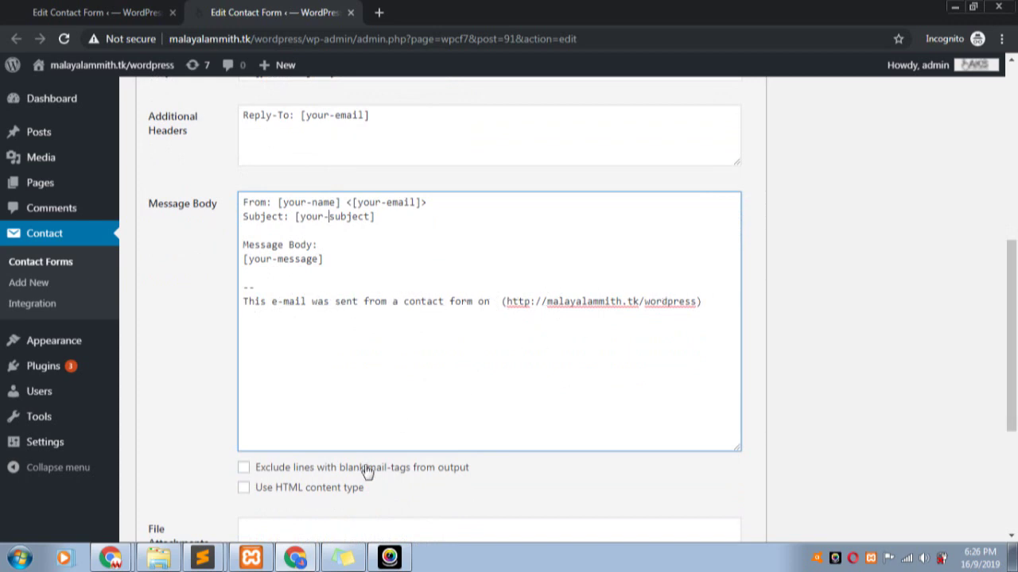
{"action": "scroll", "coordinate": [346, 409], "scroll_direction": "down", "scroll_amount": 3}
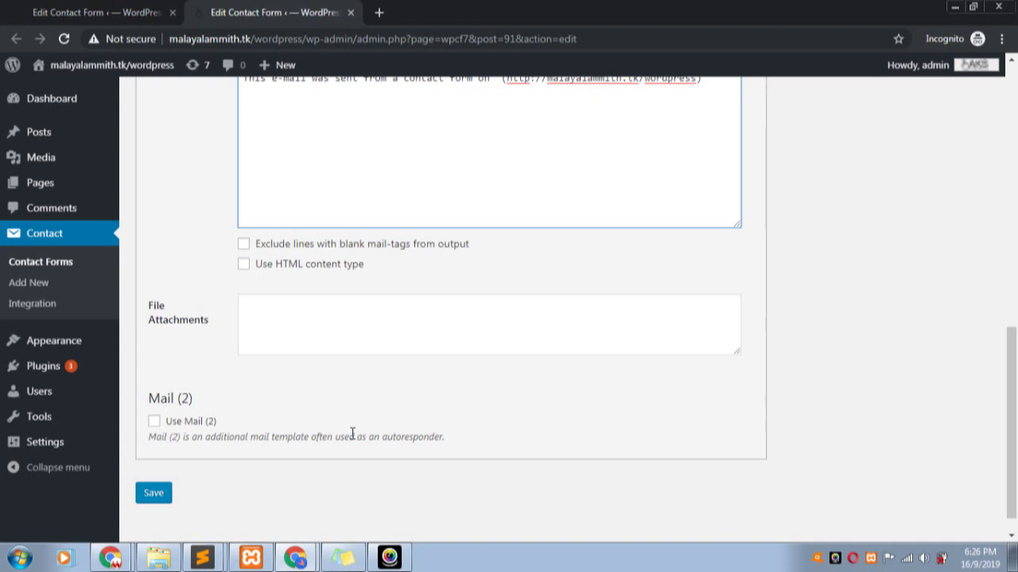
{"action": "left_click", "coordinate": [154, 421]}
{"action": "scroll", "coordinate": [277, 425], "scroll_direction": "down", "scroll_amount": 3}
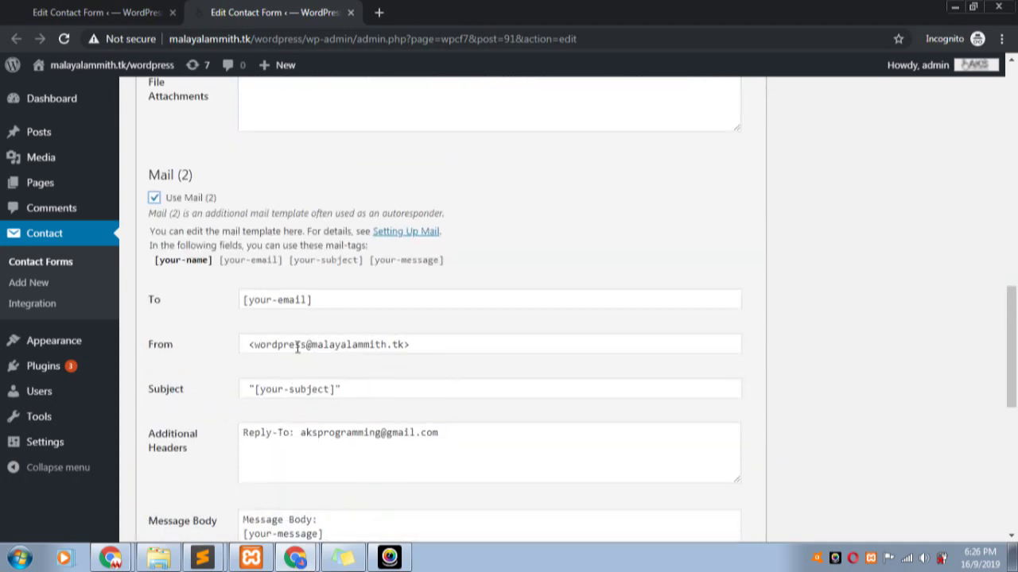
{"action": "scroll", "coordinate": [411, 299], "scroll_direction": "up", "scroll_amount": 4}
{"action": "scroll", "coordinate": [411, 300], "scroll_direction": "up", "scroll_amount": 4}
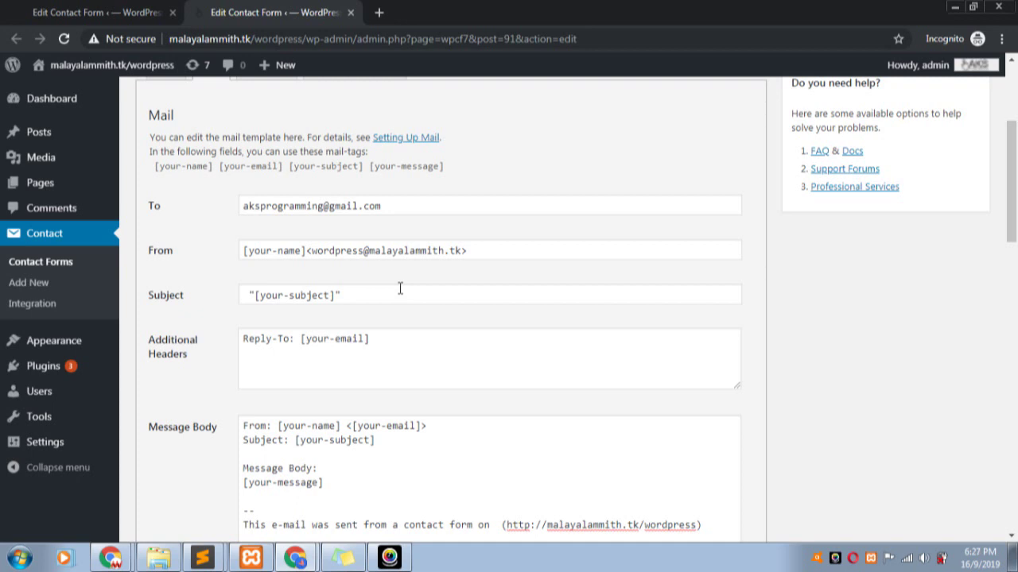
{"action": "scroll", "coordinate": [382, 290], "scroll_direction": "down", "scroll_amount": 8}
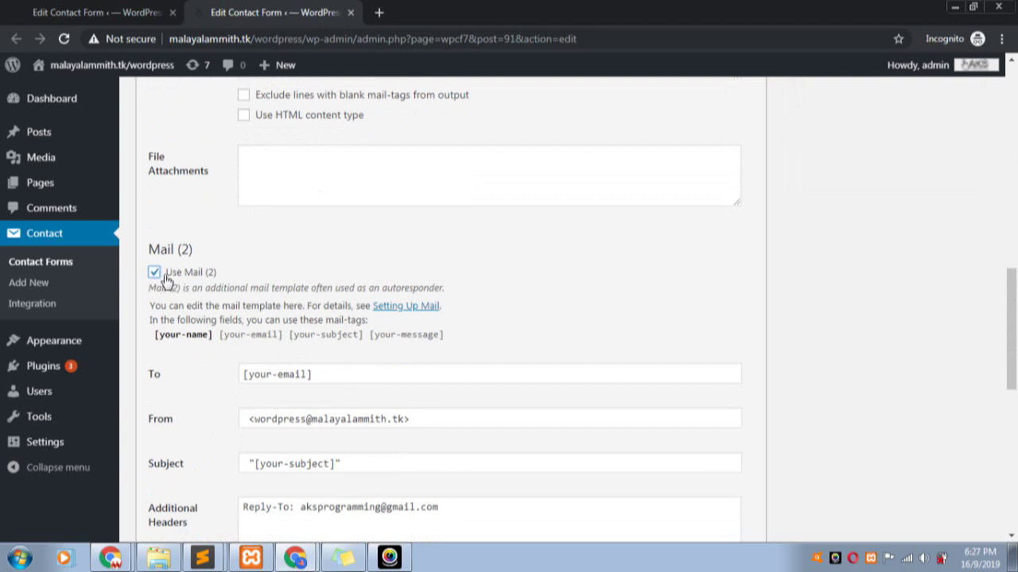
{"action": "scroll", "coordinate": [220, 432], "scroll_direction": "down", "scroll_amount": 2}
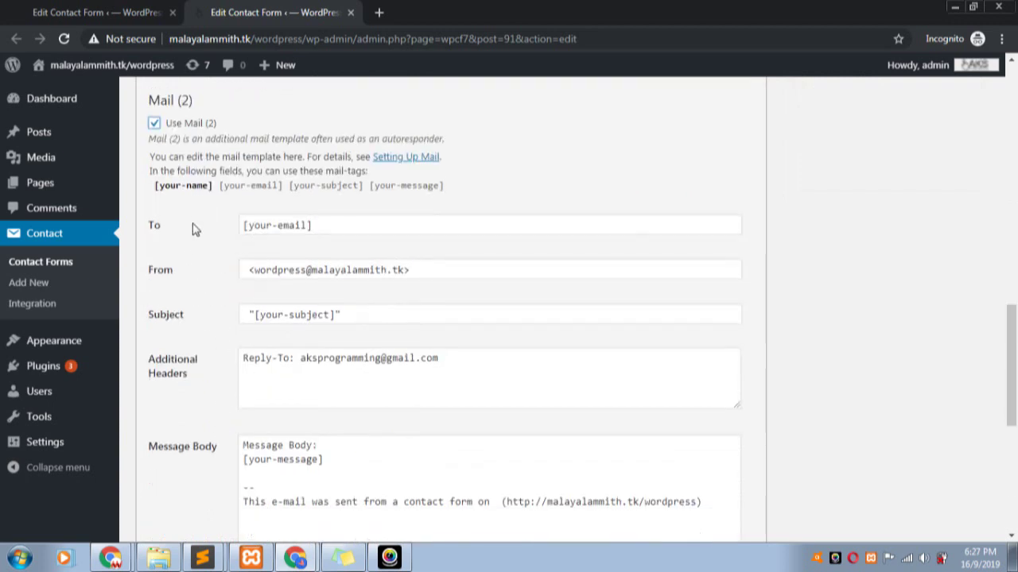
{"action": "scroll", "coordinate": [282, 250], "scroll_direction": "up", "scroll_amount": 5}
{"action": "scroll", "coordinate": [282, 250], "scroll_direction": "up", "scroll_amount": 8}
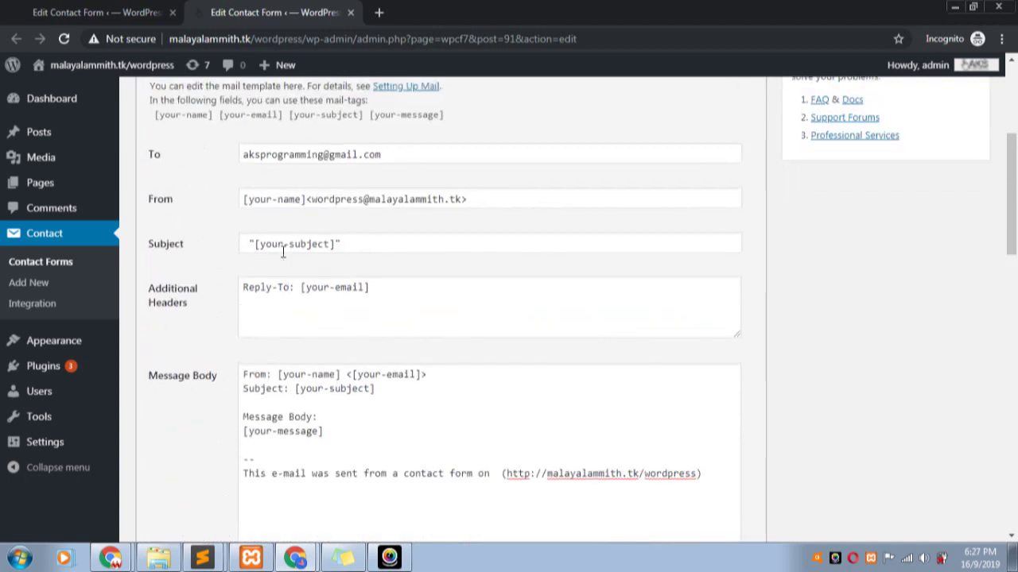
{"action": "scroll", "coordinate": [252, 358], "scroll_direction": "down", "scroll_amount": 3}
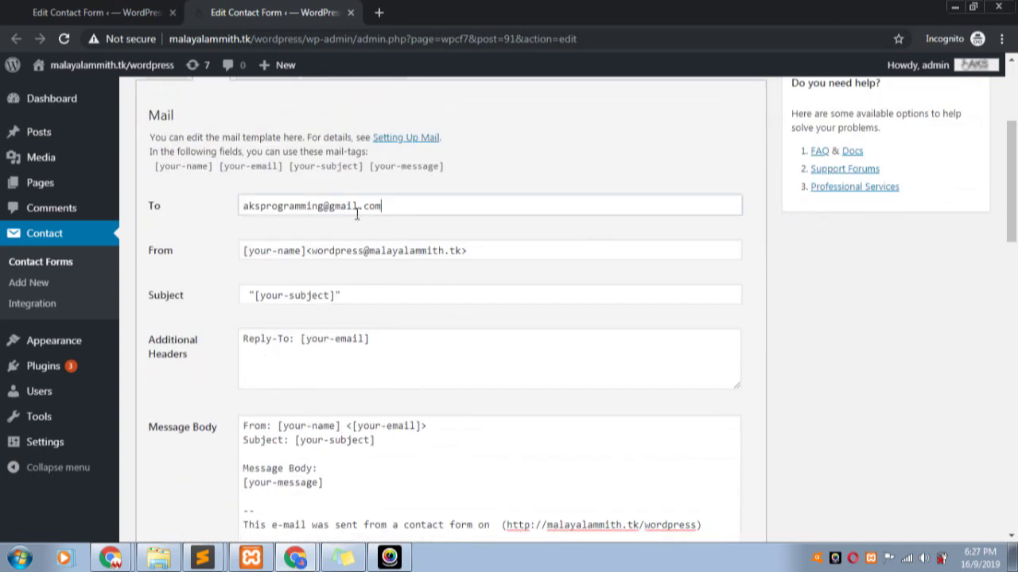
{"action": "left_click_drag", "start_coordinate": [409, 206], "coordinate": [239, 212]}
{"action": "scroll", "coordinate": [441, 258], "scroll_direction": "down", "scroll_amount": 4}
{"action": "scroll", "coordinate": [421, 274], "scroll_direction": "down", "scroll_amount": 5}
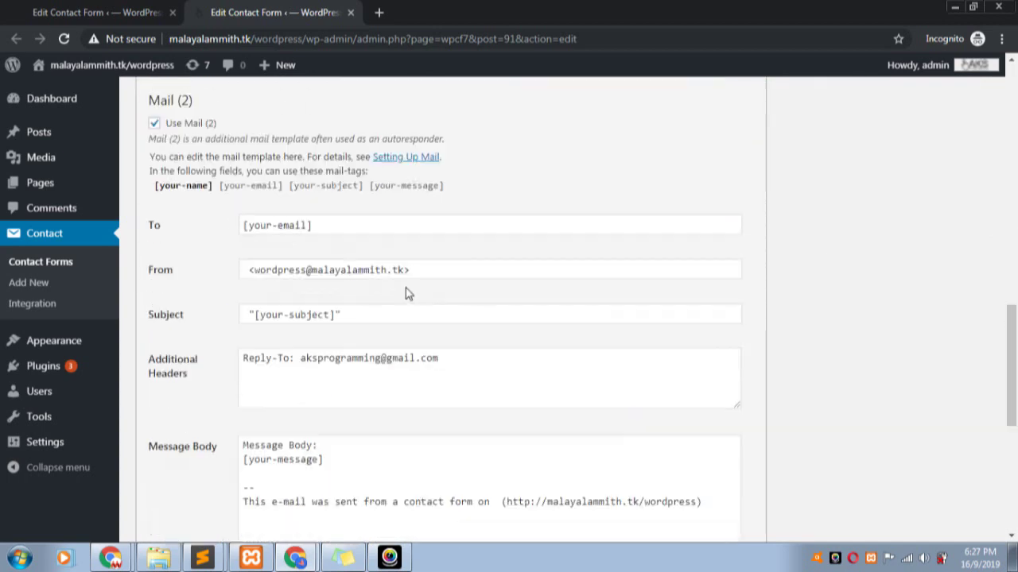
{"action": "scroll", "coordinate": [373, 305], "scroll_direction": "down", "scroll_amount": 2}
{"action": "scroll", "coordinate": [321, 216], "scroll_direction": "up", "scroll_amount": 1}
{"action": "left_click", "coordinate": [332, 152]}
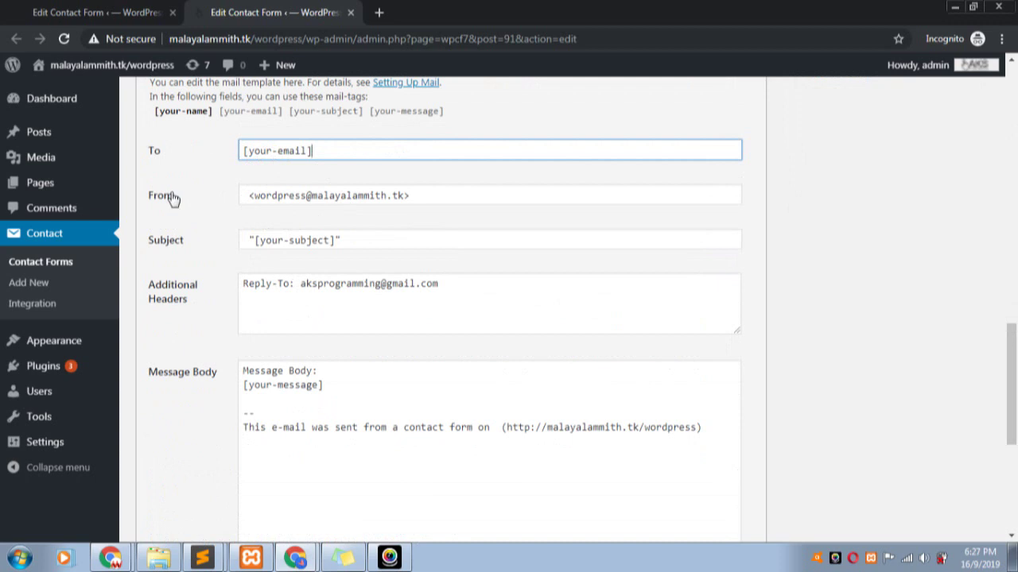
{"action": "scroll", "coordinate": [191, 206], "scroll_direction": "up", "scroll_amount": 10}
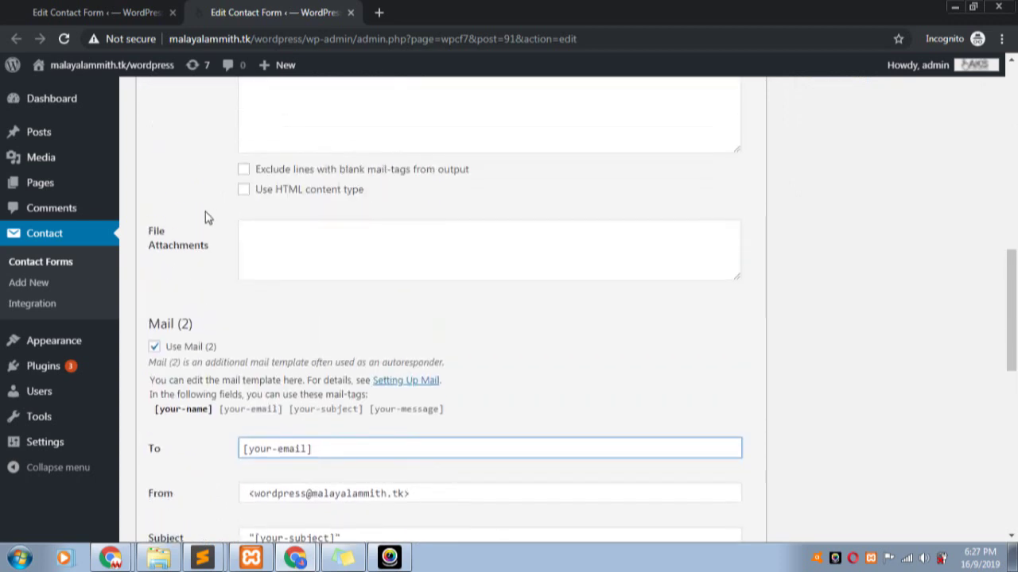
{"action": "left_click_drag", "start_coordinate": [468, 250], "coordinate": [311, 250]}
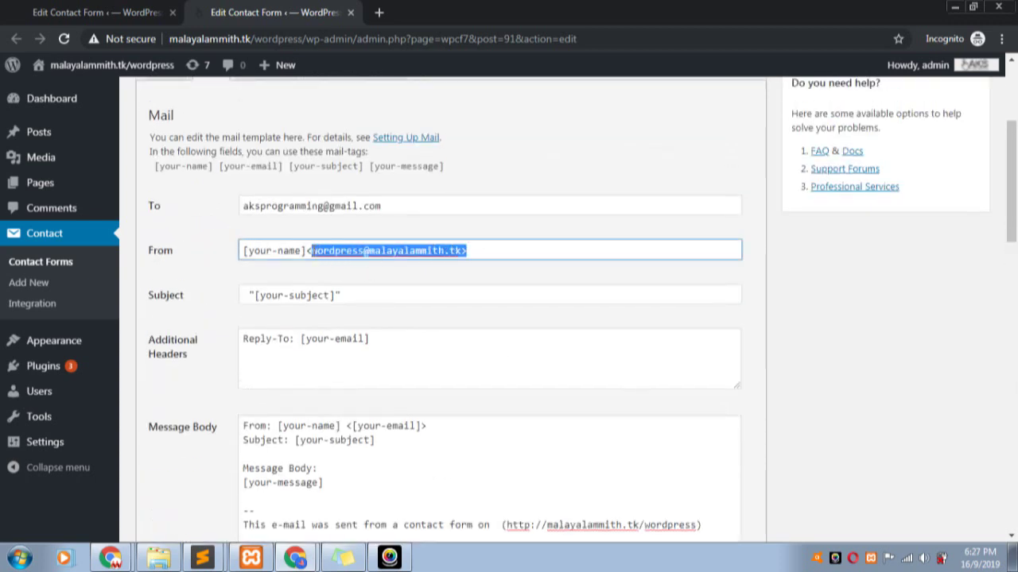
{"action": "left_click", "coordinate": [267, 250]}
{"action": "scroll", "coordinate": [300, 270], "scroll_direction": "down", "scroll_amount": 12}
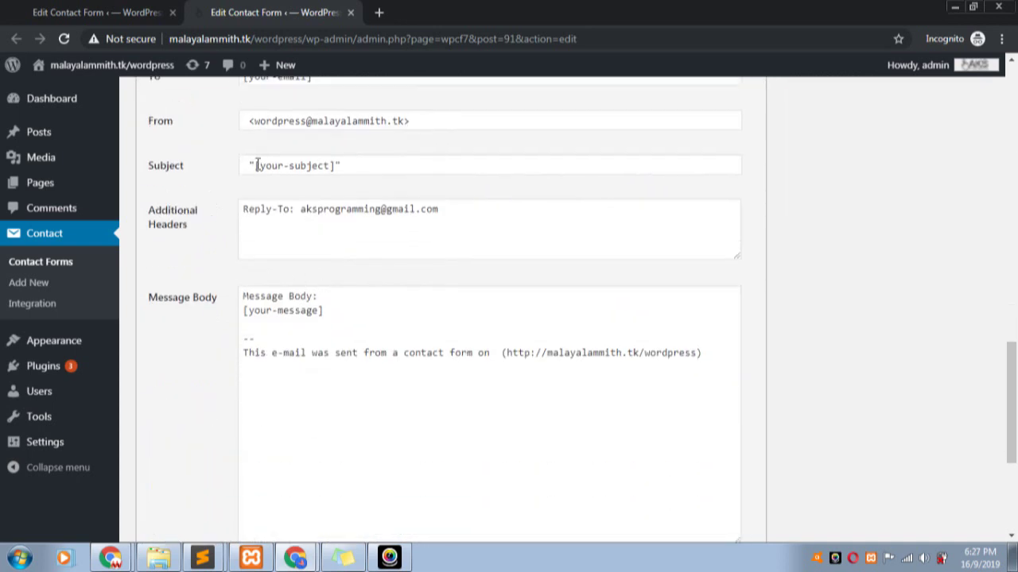
- Prefix the Mail (2) From address with a sender name, then review its subject and body
{"action": "left_click", "coordinate": [243, 121]}
{"action": "type", "text": "akspro"}
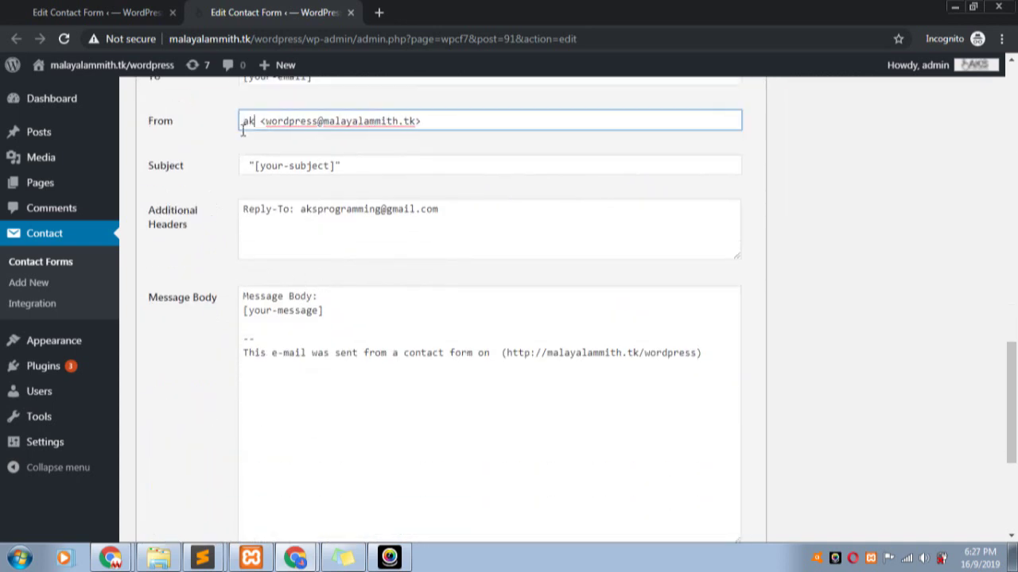
{"action": "type", "text": "grammi"}
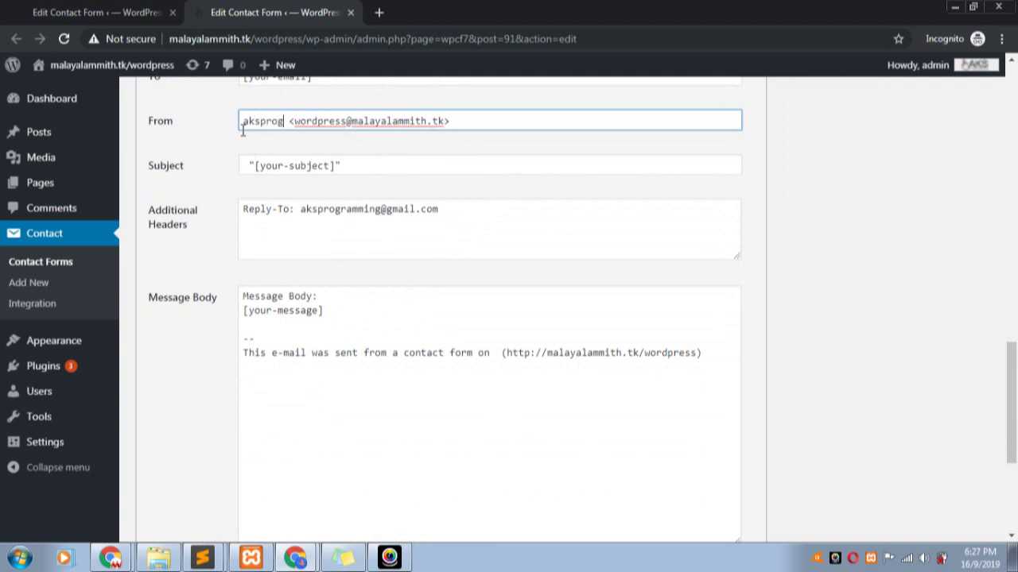
{"action": "type", "text": "ng"}
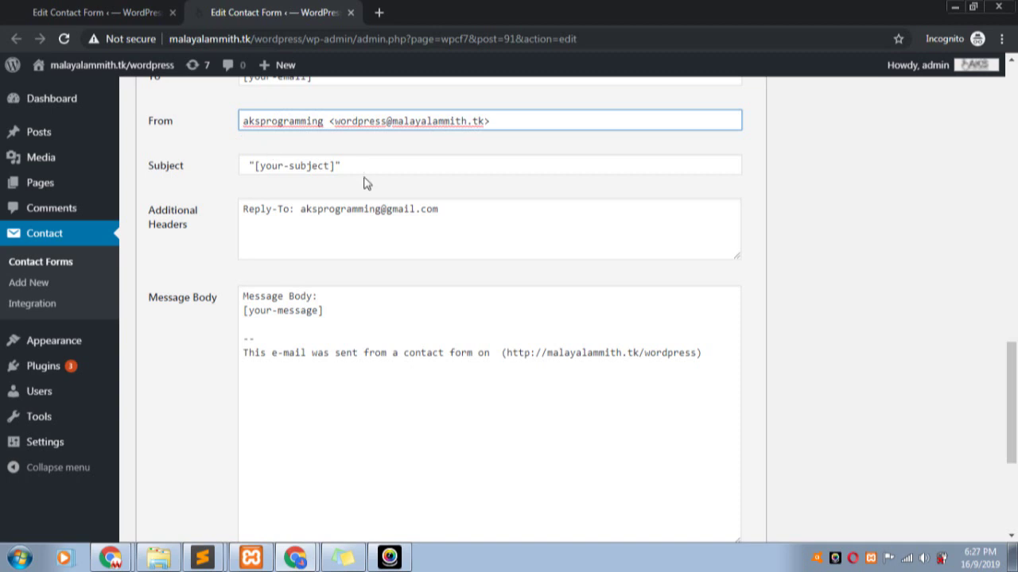
{"action": "left_click_drag", "start_coordinate": [335, 170], "coordinate": [256, 172]}
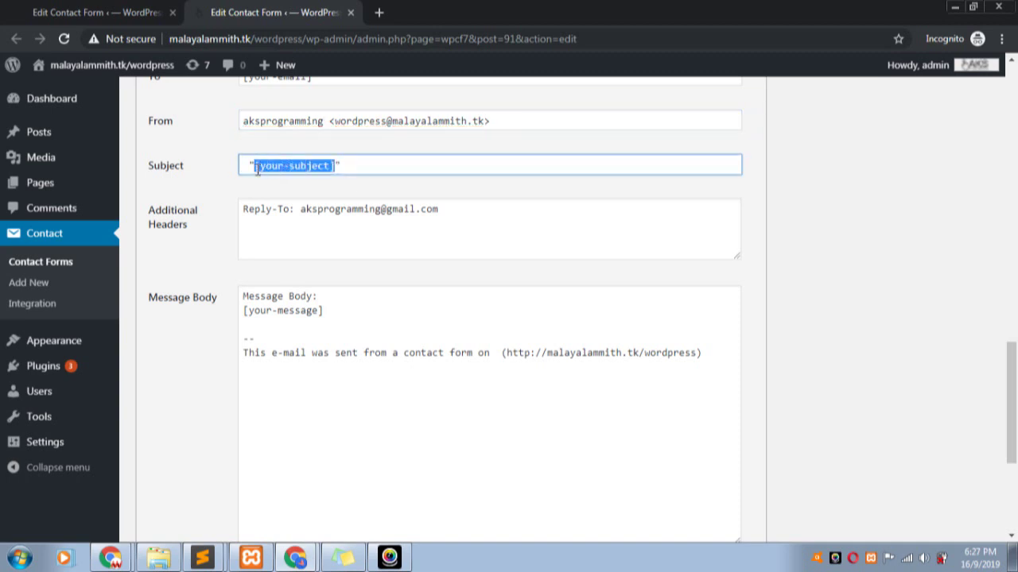
{"action": "left_click", "coordinate": [350, 164]}
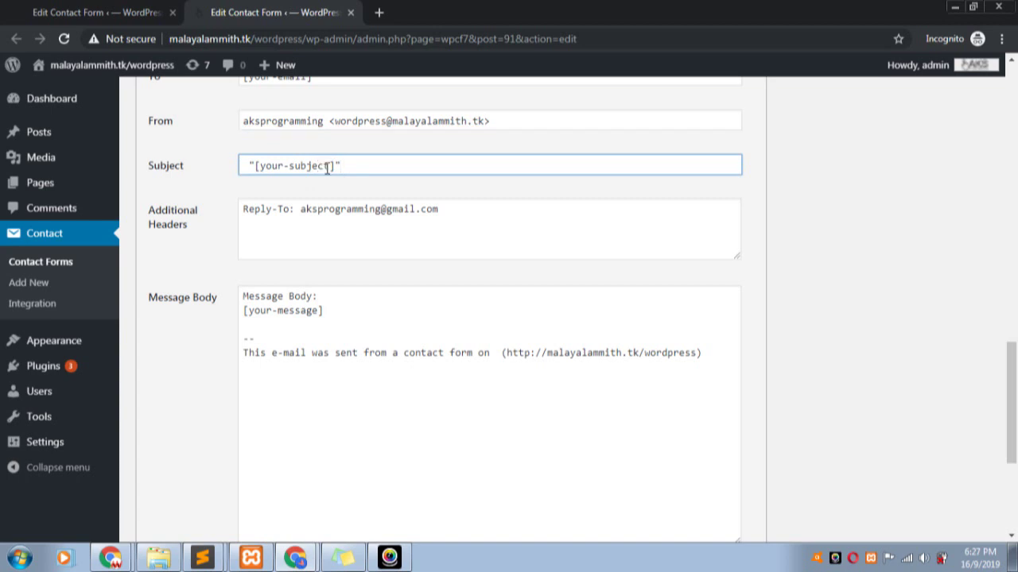
{"action": "scroll", "coordinate": [368, 286], "scroll_direction": "down", "scroll_amount": 2}
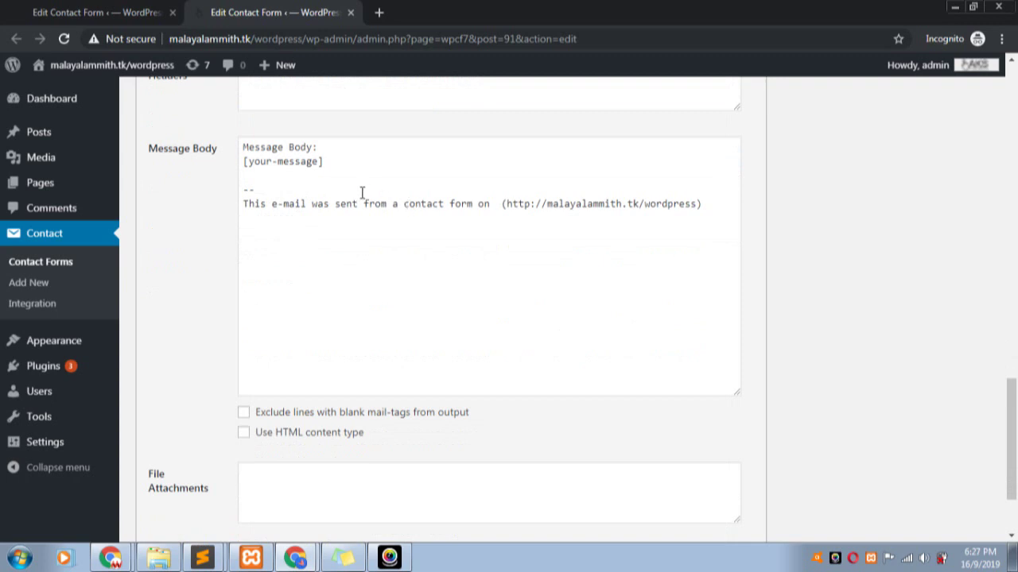
{"action": "left_click", "coordinate": [266, 176]}
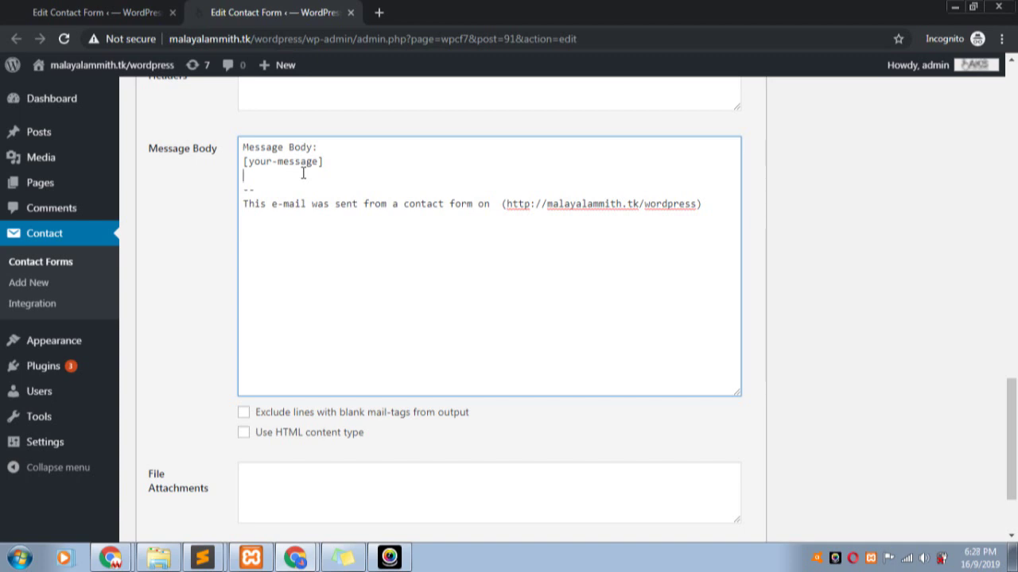
{"action": "scroll", "coordinate": [297, 432], "scroll_direction": "down", "scroll_amount": 2}
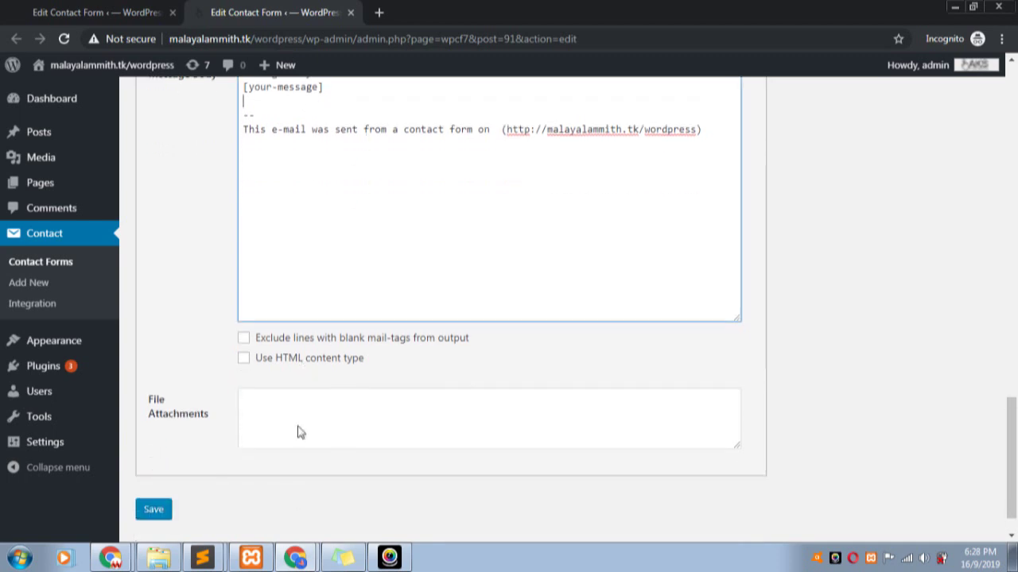
{"action": "scroll", "coordinate": [348, 430], "scroll_direction": "up", "scroll_amount": 5}
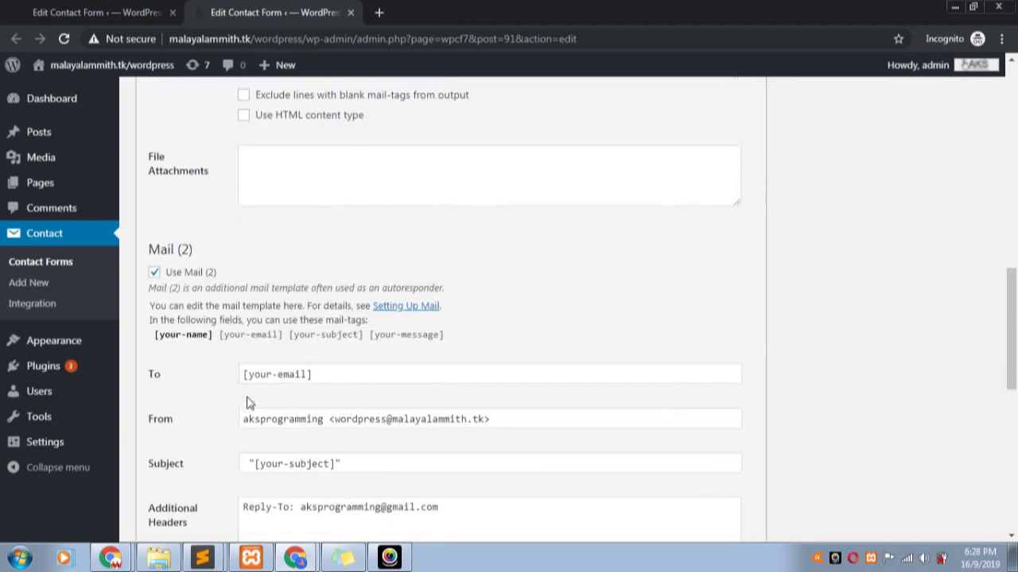
- Uncheck Use Mail (2) and return to the Form tab's template
{"action": "left_click", "coordinate": [154, 272]}
{"action": "scroll", "coordinate": [337, 315], "scroll_direction": "up", "scroll_amount": 5}
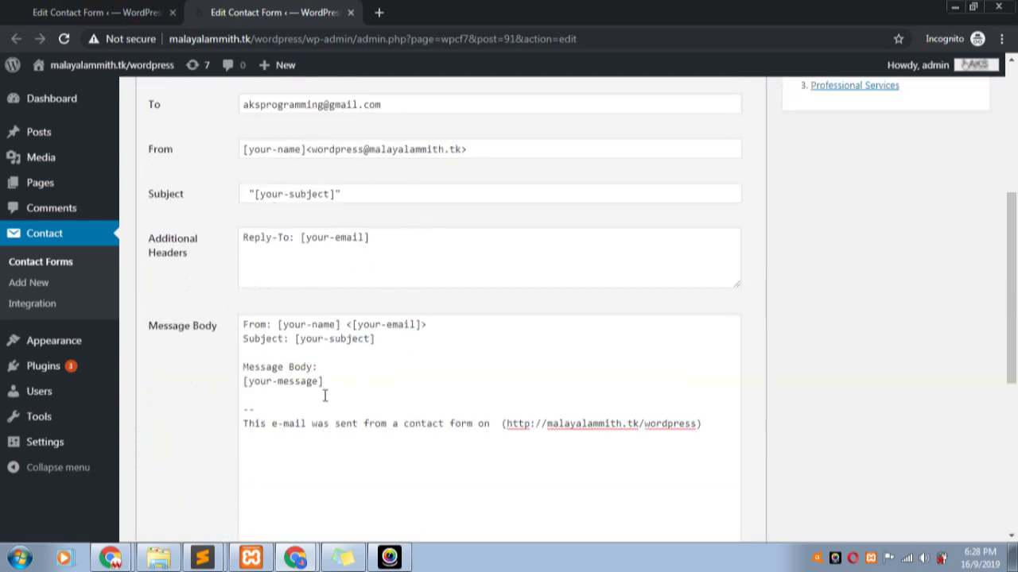
{"action": "scroll", "coordinate": [402, 345], "scroll_direction": "up", "scroll_amount": 2}
{"action": "scroll", "coordinate": [402, 345], "scroll_direction": "up", "scroll_amount": 1}
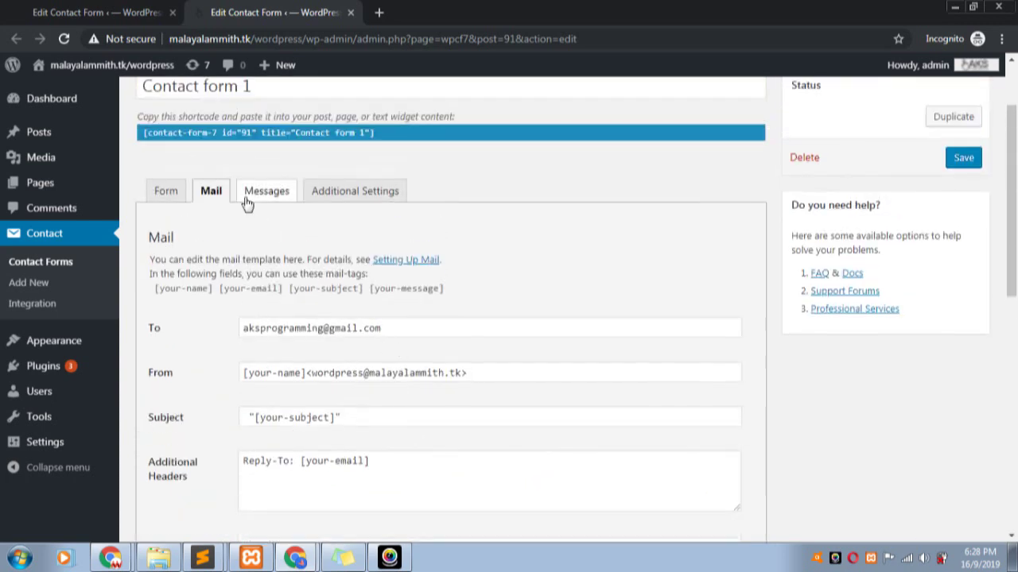
{"action": "scroll", "coordinate": [258, 254], "scroll_direction": "up", "scroll_amount": 2}
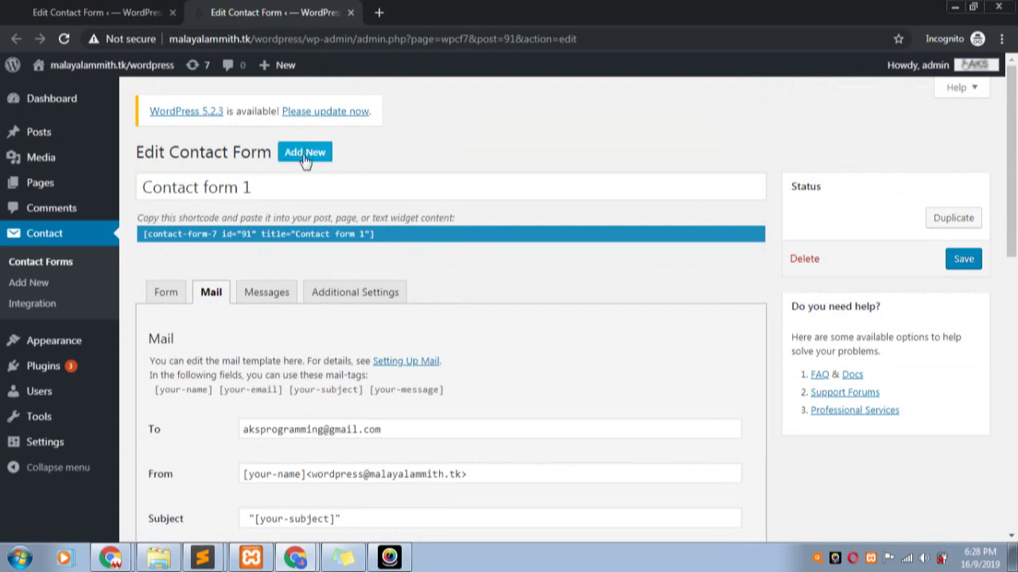
{"action": "left_click", "coordinate": [166, 295]}
{"action": "scroll", "coordinate": [193, 316], "scroll_direction": "down", "scroll_amount": 5}
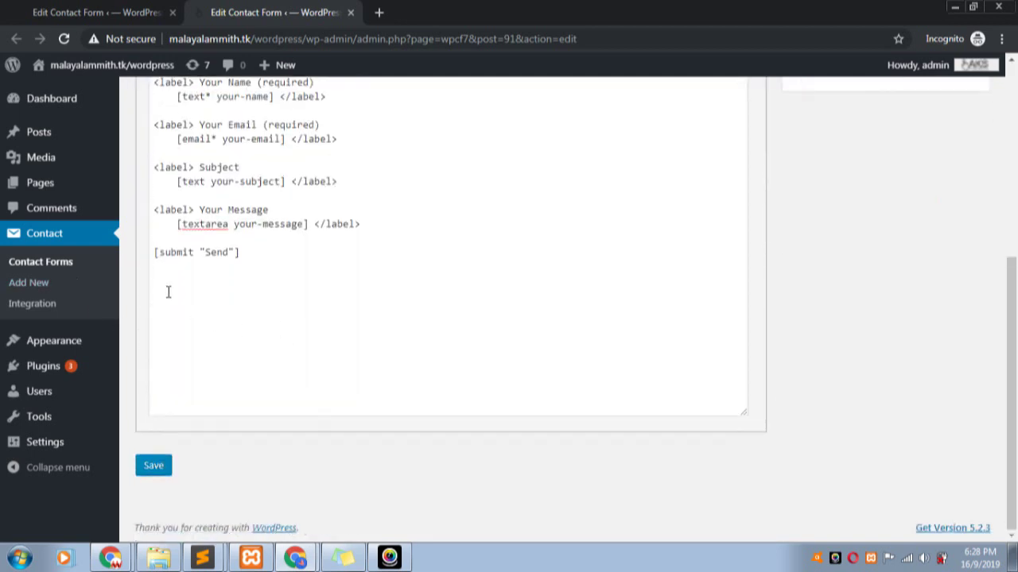
{"action": "scroll", "coordinate": [155, 220], "scroll_direction": "up", "scroll_amount": 3}
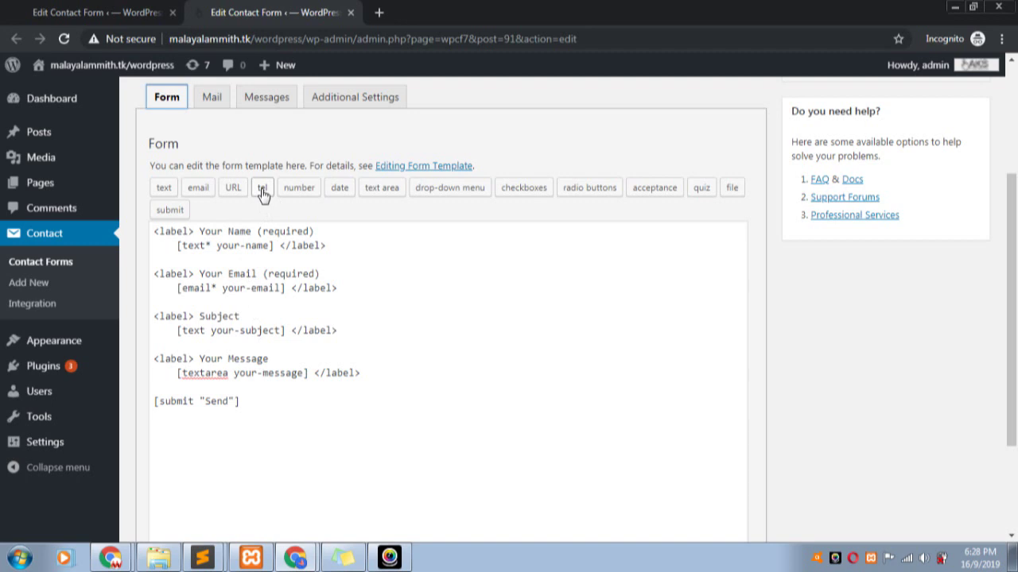
- Insert a required telephone field tag with 'your number' as its placeholder
{"action": "left_click", "coordinate": [263, 191]}
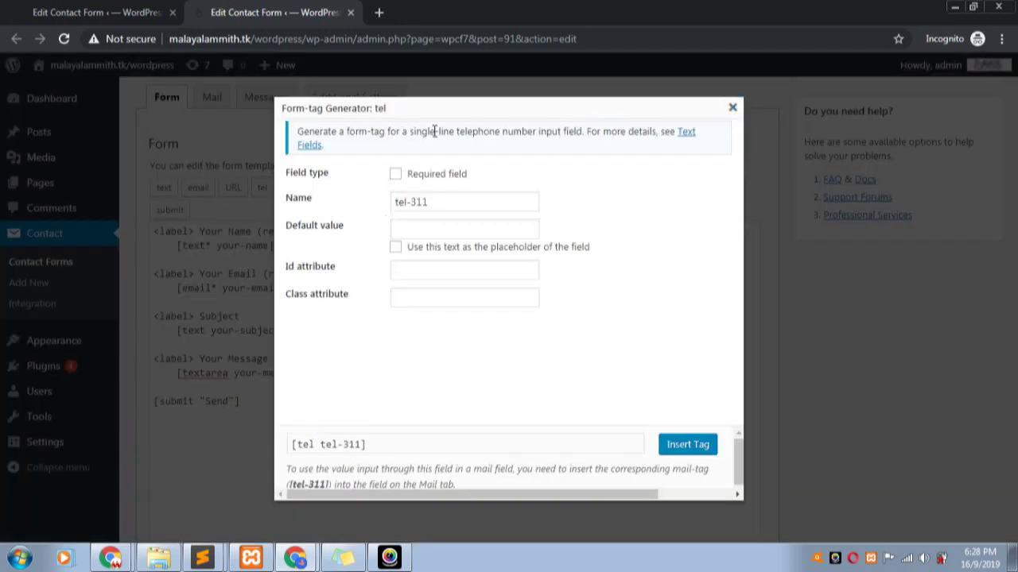
{"action": "left_click", "coordinate": [397, 174]}
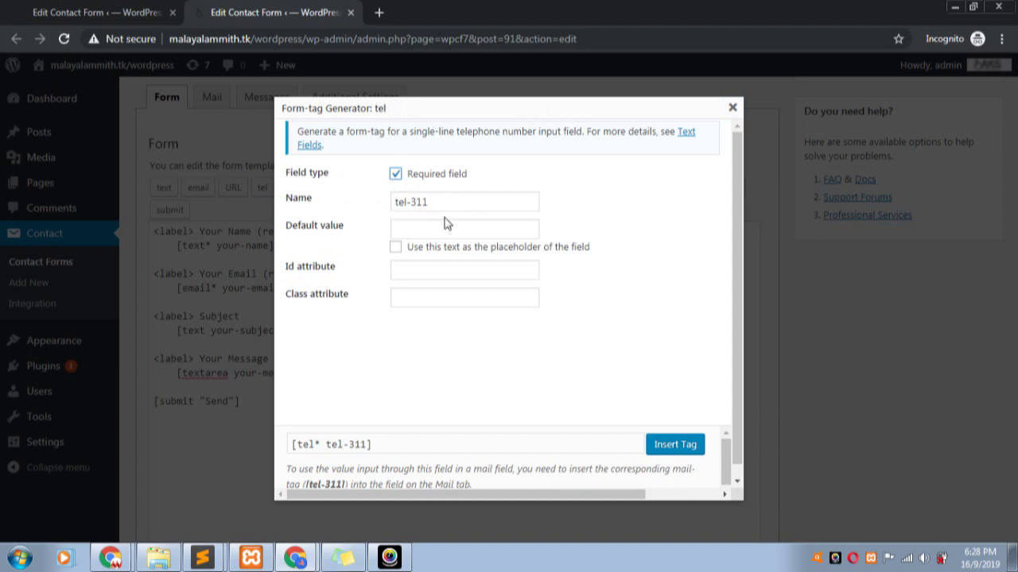
{"action": "left_click", "coordinate": [418, 231]}
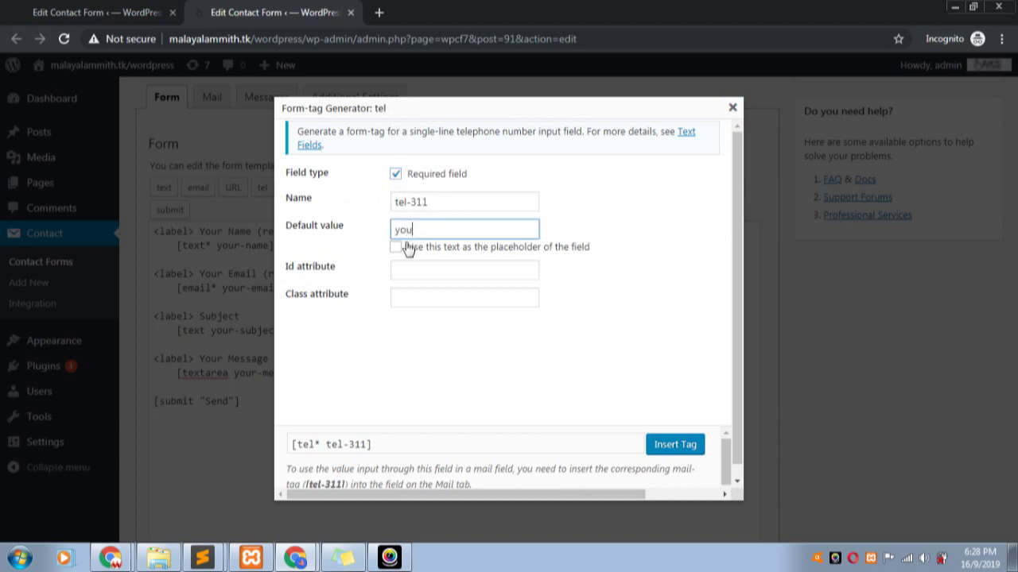
{"action": "type", "text": "your number"}
{"action": "key", "text": "shift+Left"}
{"action": "key", "text": "shift+Left"}
{"action": "key", "text": "shift+Left"}
{"action": "key", "text": "shift+Left"}
{"action": "key", "text": "shift+Left"}
{"action": "key", "text": "shift+Left"}
{"action": "key", "text": "shift+Left"}
{"action": "key", "text": "shift+Left"}
{"action": "key", "text": "shift+Left"}
{"action": "key", "text": "shift+Left"}
{"action": "key", "text": "shift+Left"}
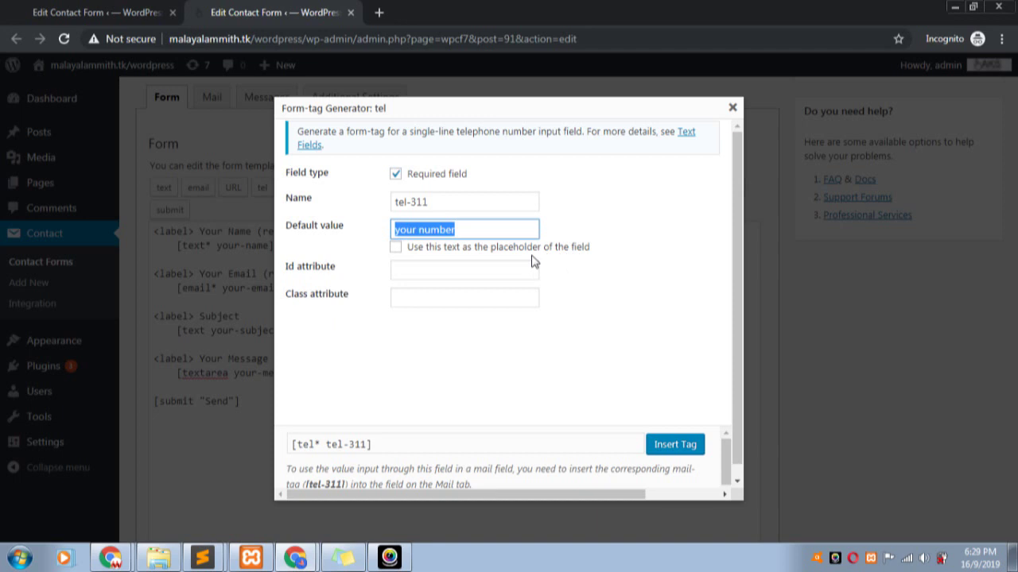
{"action": "left_click", "coordinate": [401, 248]}
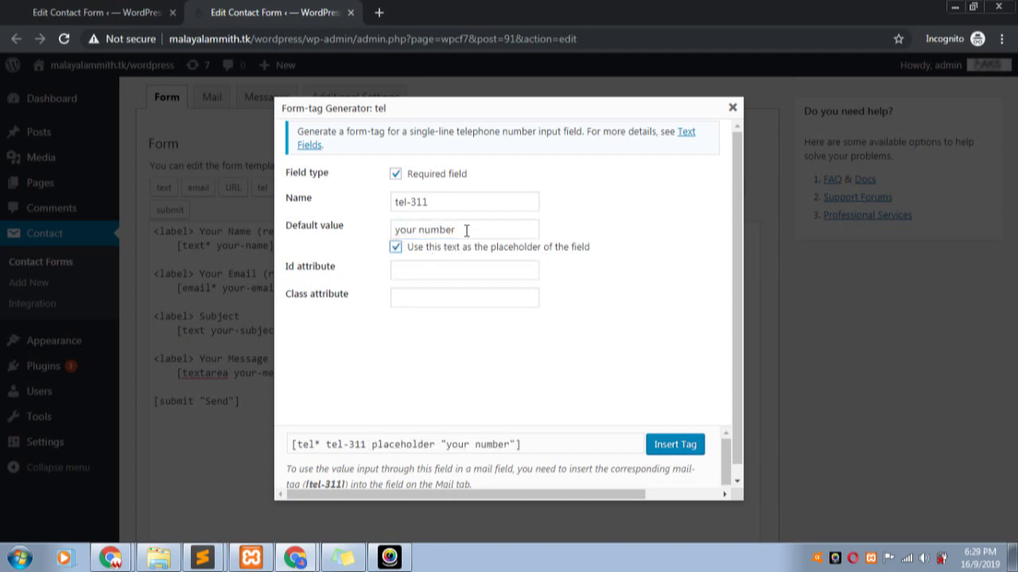
{"action": "left_click_drag", "start_coordinate": [466, 230], "coordinate": [396, 232]}
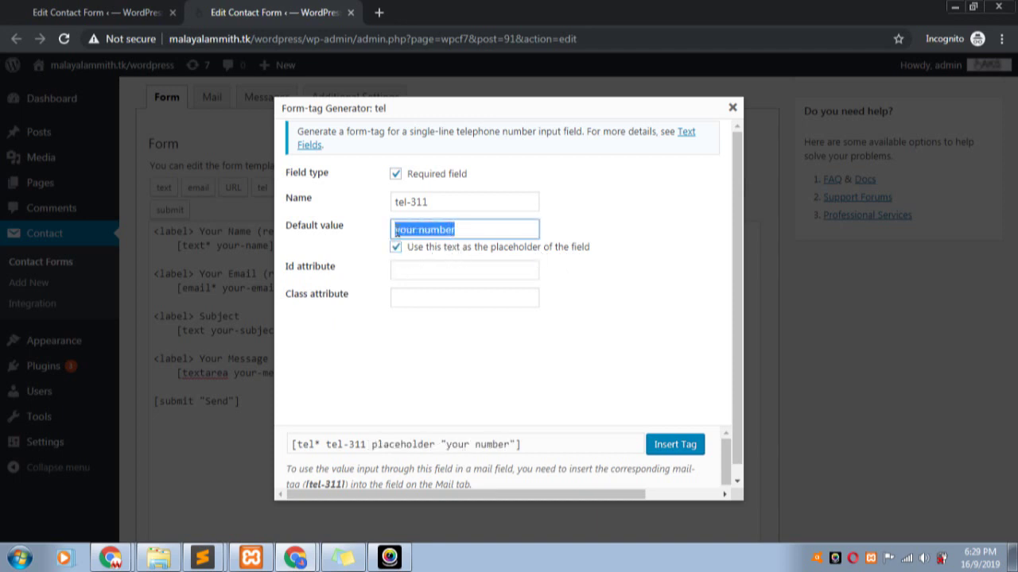
{"action": "left_click", "coordinate": [462, 273]}
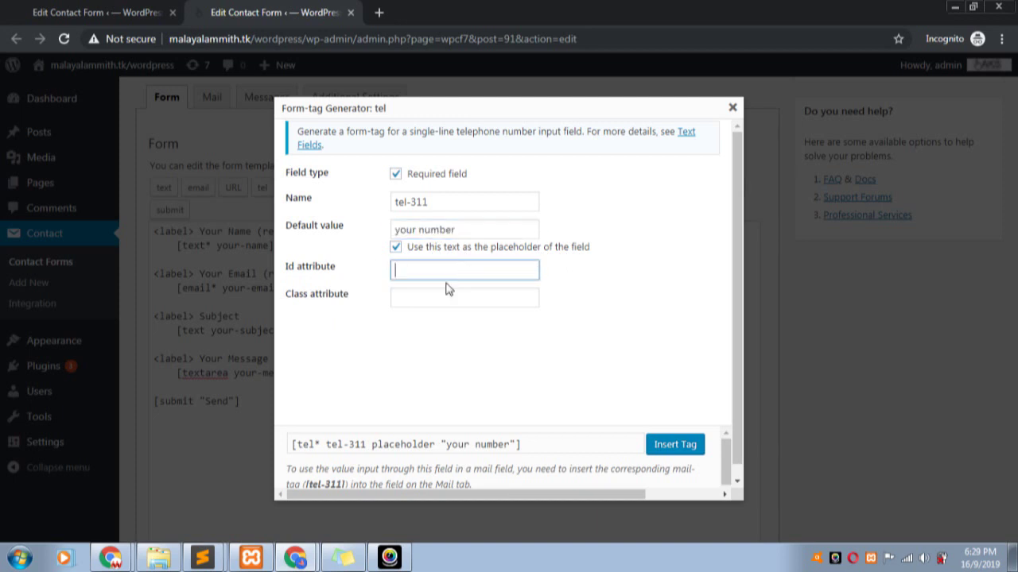
{"action": "left_click", "coordinate": [437, 294]}
{"action": "left_click", "coordinate": [437, 274]}
{"action": "left_click", "coordinate": [424, 289]}
{"action": "left_click", "coordinate": [437, 271]}
{"action": "left_click", "coordinate": [677, 451]}
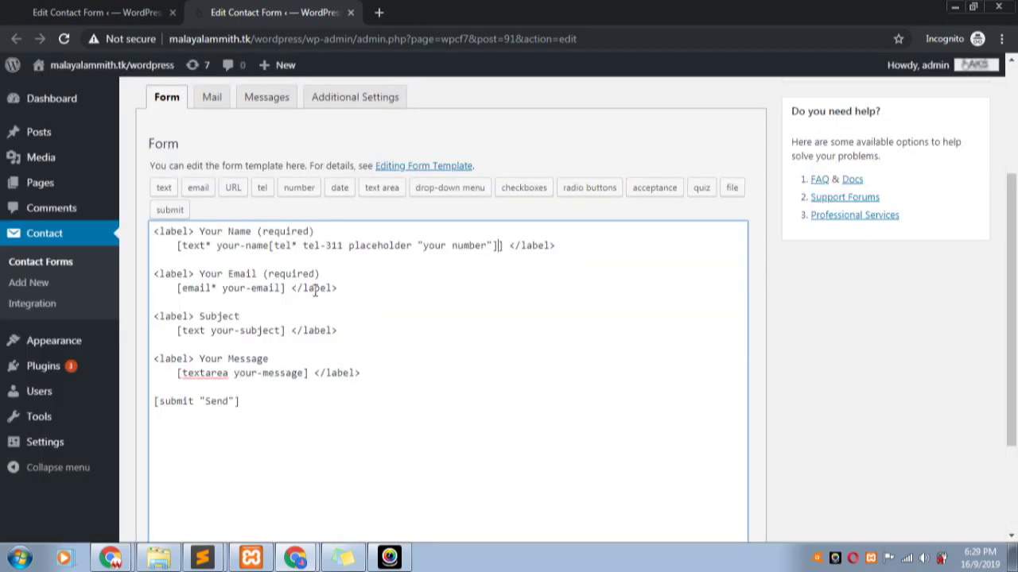
- Cut the misplaced tel tag out of the Your Name line and delete it entirely
{"action": "left_click_drag", "start_coordinate": [270, 246], "coordinate": [499, 245]}
{"action": "right_click", "coordinate": [481, 247]}
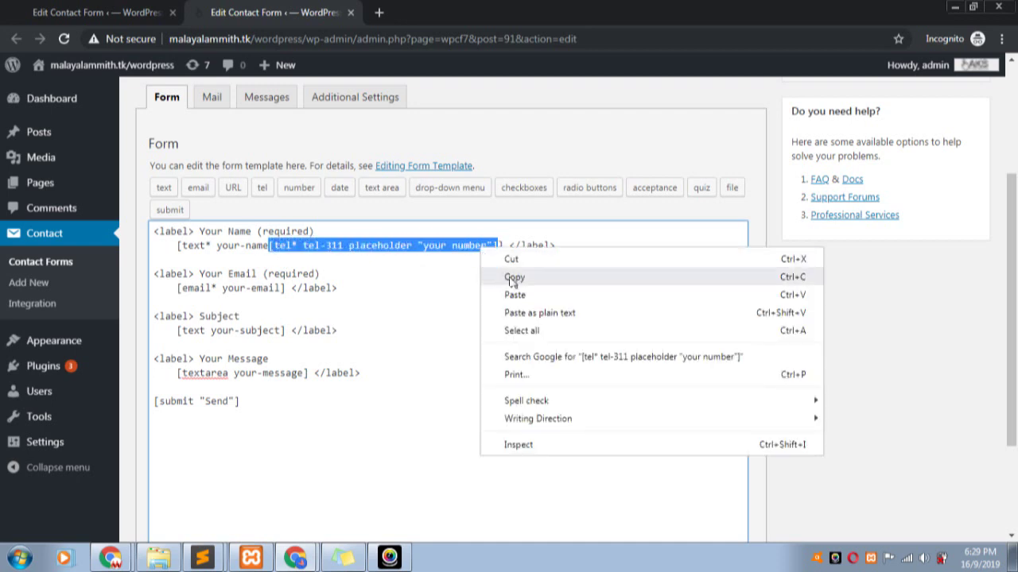
{"action": "left_click", "coordinate": [509, 259]}
{"action": "left_click", "coordinate": [203, 263]}
{"action": "key", "text": "ctrl+v"}
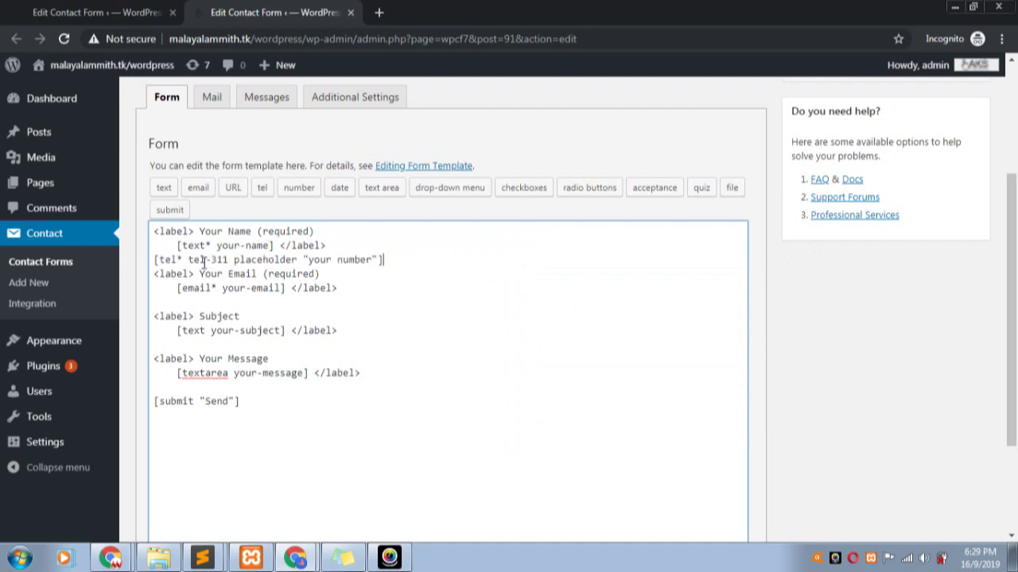
{"action": "left_click", "coordinate": [339, 230]}
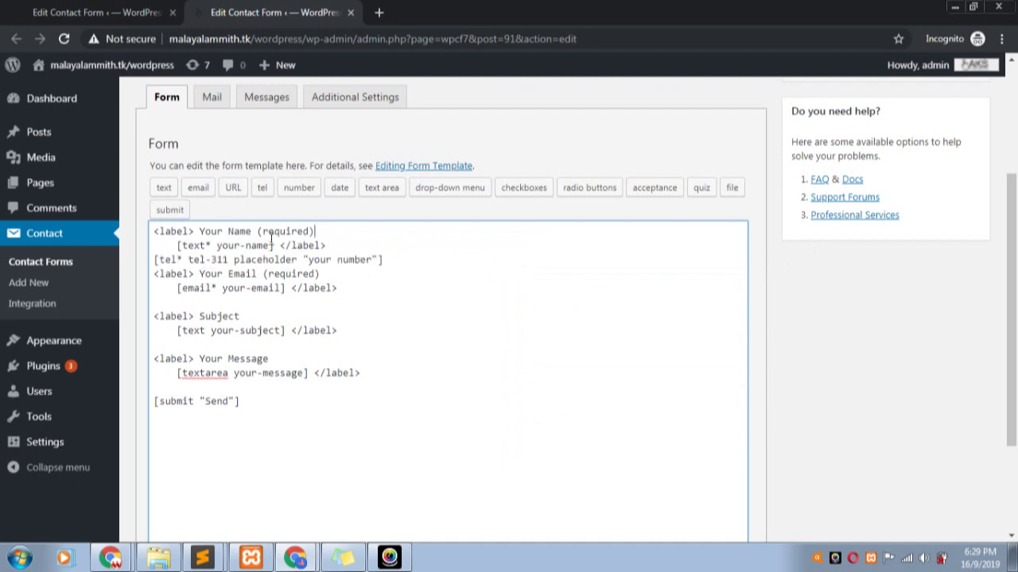
{"action": "left_click", "coordinate": [150, 233], "text": "shift"}
{"action": "left_click_drag", "start_coordinate": [383, 260], "coordinate": [136, 268]}
{"action": "key", "text": "BackSpace"}
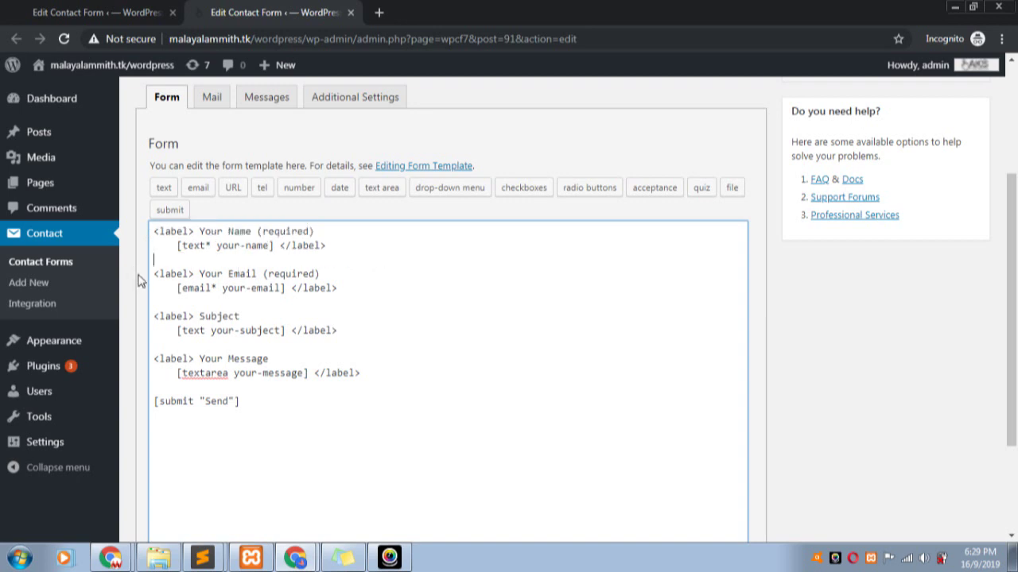
{"action": "scroll", "coordinate": [208, 350], "scroll_direction": "up", "scroll_amount": 1}
{"action": "scroll", "coordinate": [208, 350], "scroll_direction": "up", "scroll_amount": 3}
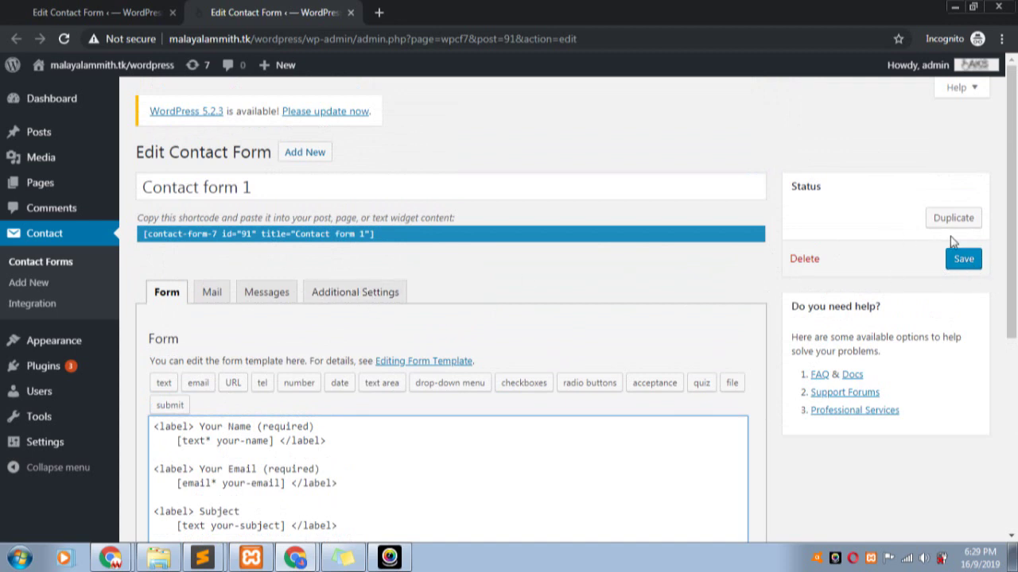
- Save Contact form 1 and open Pages > Add New in a new browser tab
{"action": "left_click", "coordinate": [962, 263]}
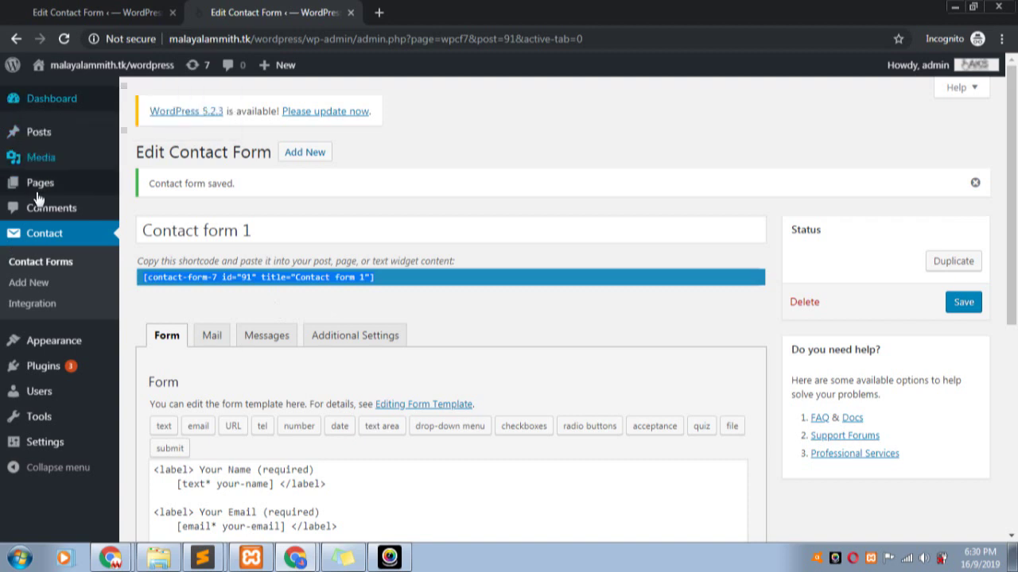
{"action": "mouse_move", "coordinate": [45, 186]}
{"action": "right_click", "coordinate": [151, 209]}
{"action": "left_click", "coordinate": [184, 223]}
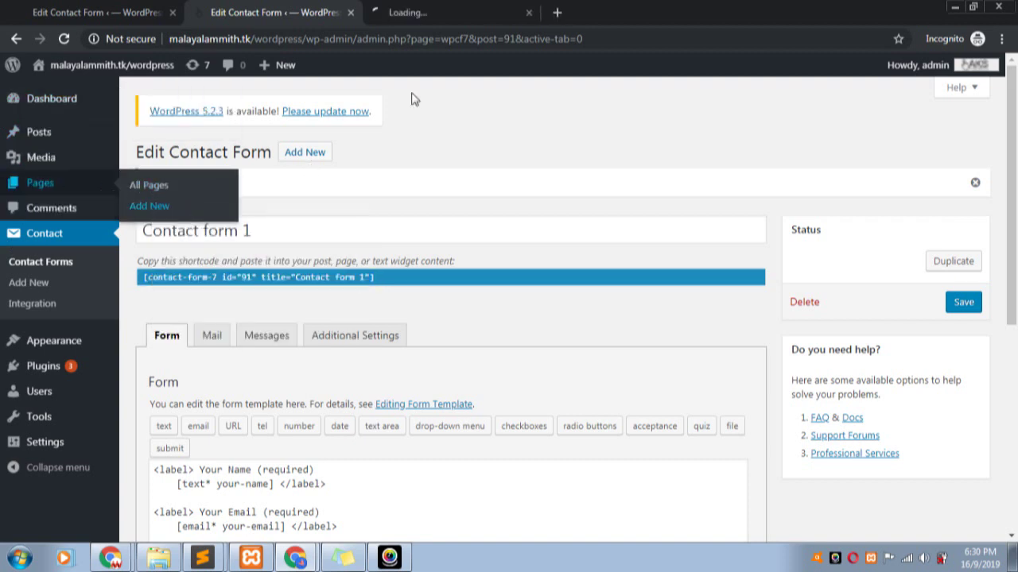
- Title the new page 'Contact' and copy the Contact form 1 shortcode
{"action": "left_click", "coordinate": [446, 7]}
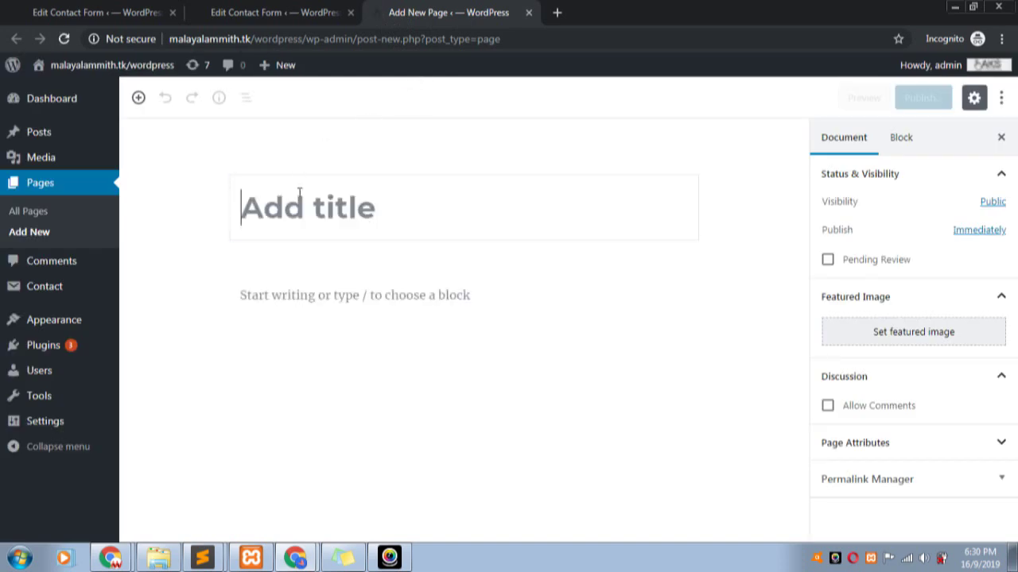
{"action": "type", "text": "C"}
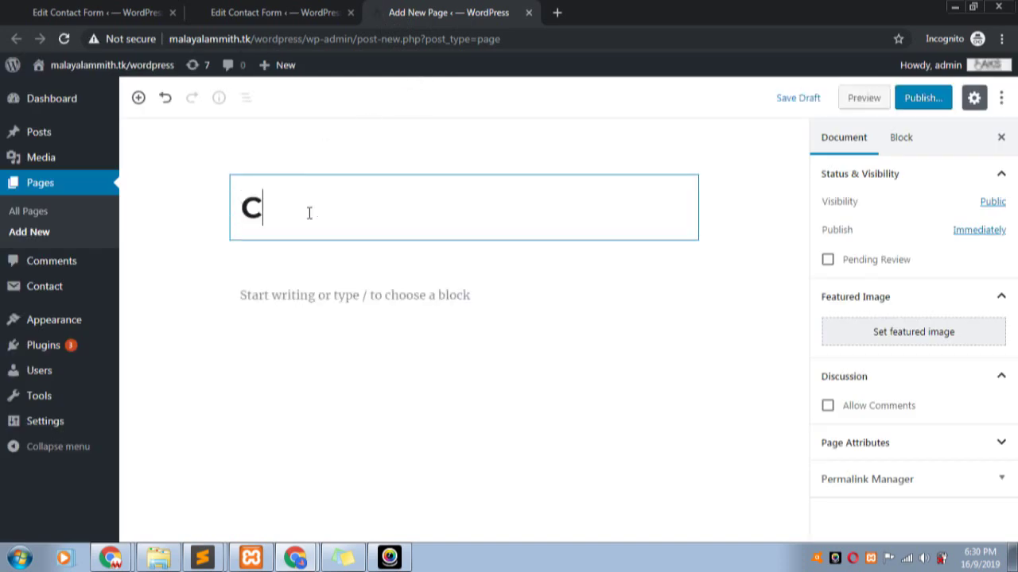
{"action": "type", "text": "ontact"}
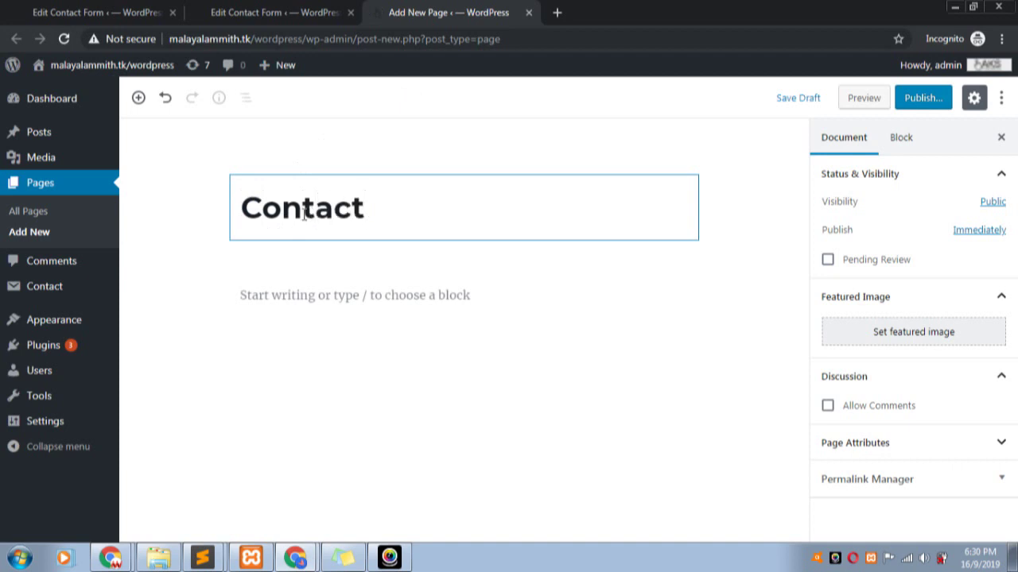
{"action": "left_click", "coordinate": [264, 17]}
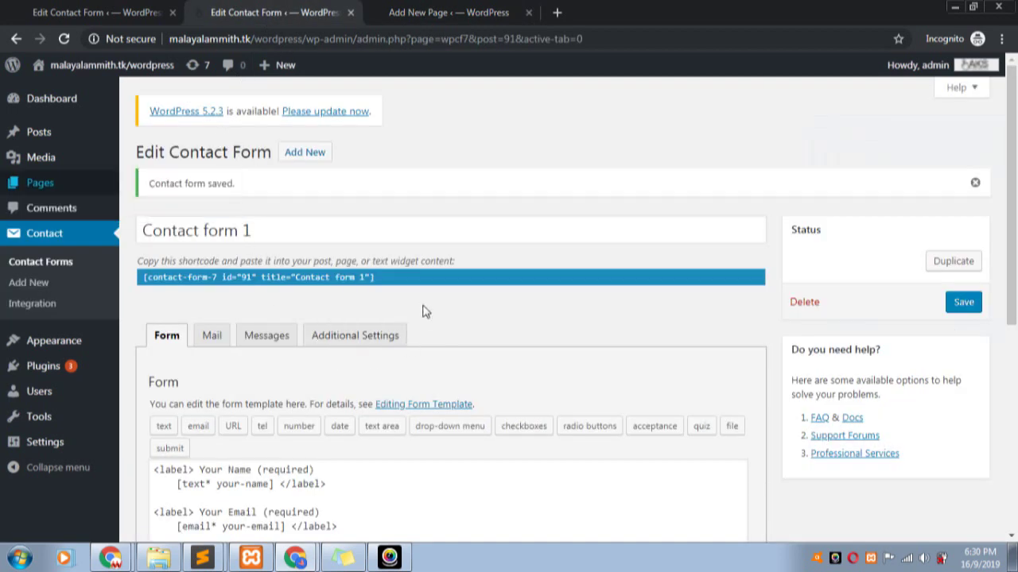
{"action": "left_click", "coordinate": [386, 278]}
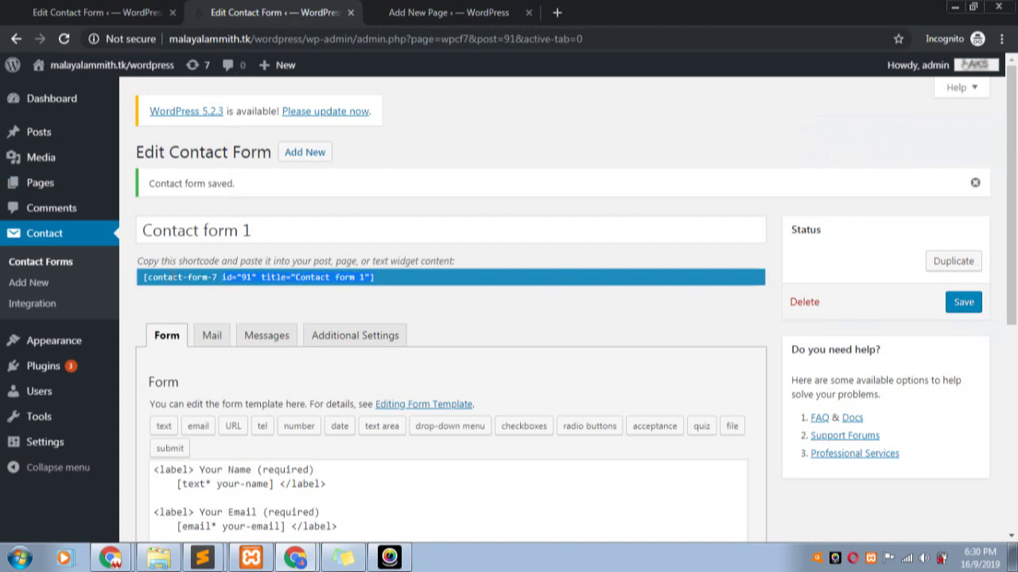
{"action": "right_click", "coordinate": [145, 277]}
{"action": "left_click", "coordinate": [184, 289]}
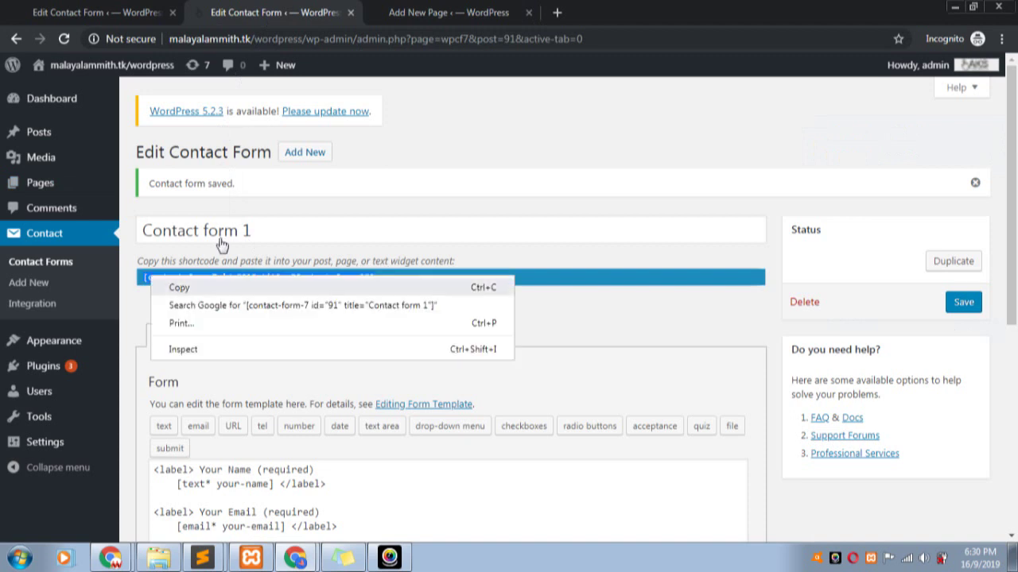
- Paste [contact-form-7 id="91" title="Contact form 1"] into the page body and start publishing
{"action": "left_click", "coordinate": [411, 17]}
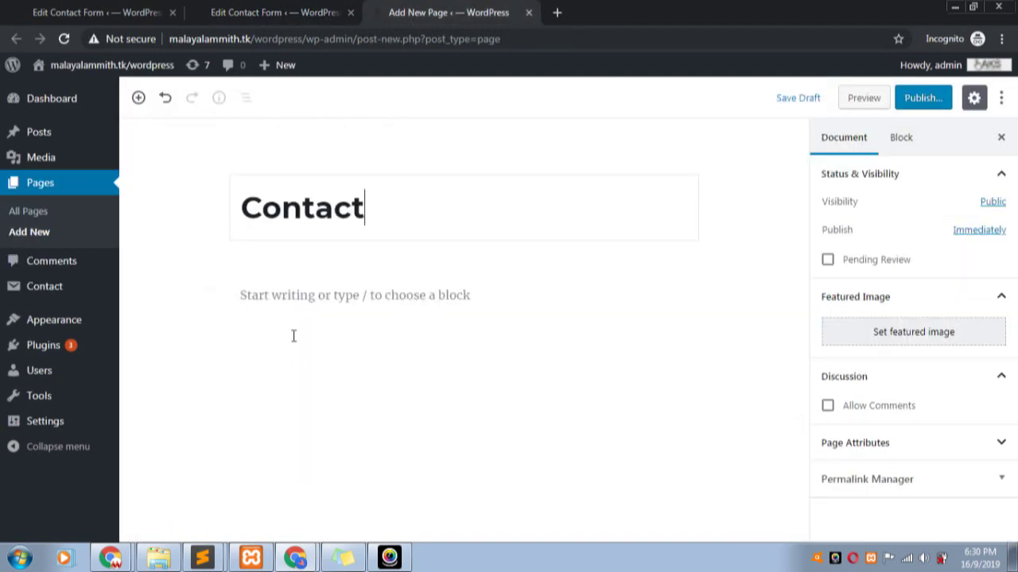
{"action": "left_click", "coordinate": [509, 301]}
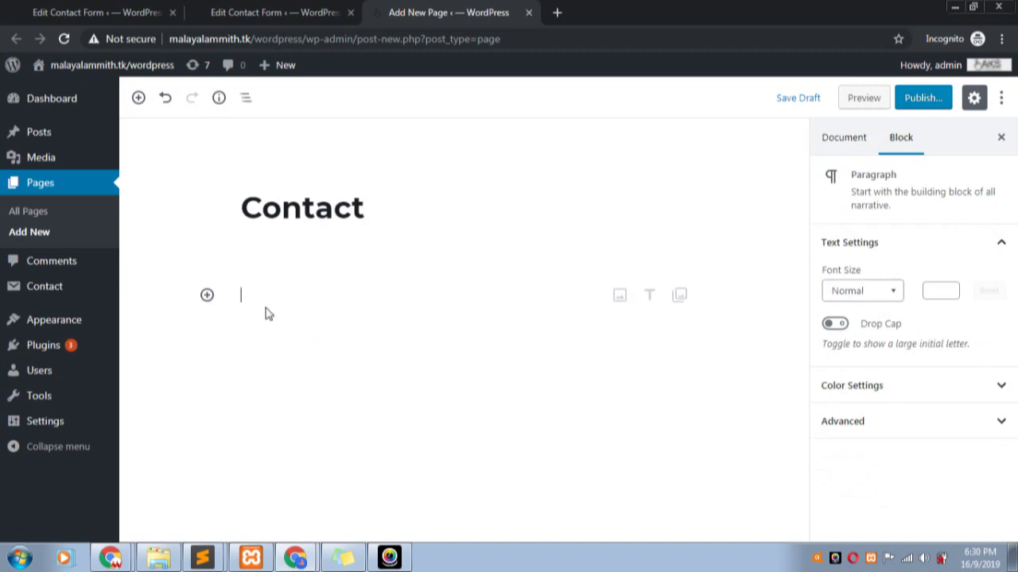
{"action": "key", "text": "ctrl+v"}
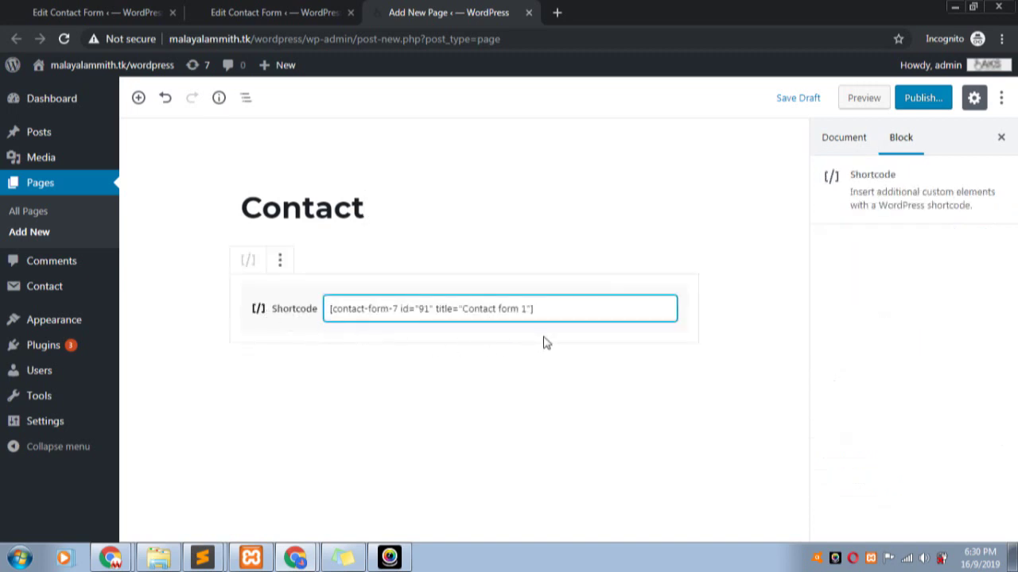
{"action": "key", "text": "ctrl+z"}
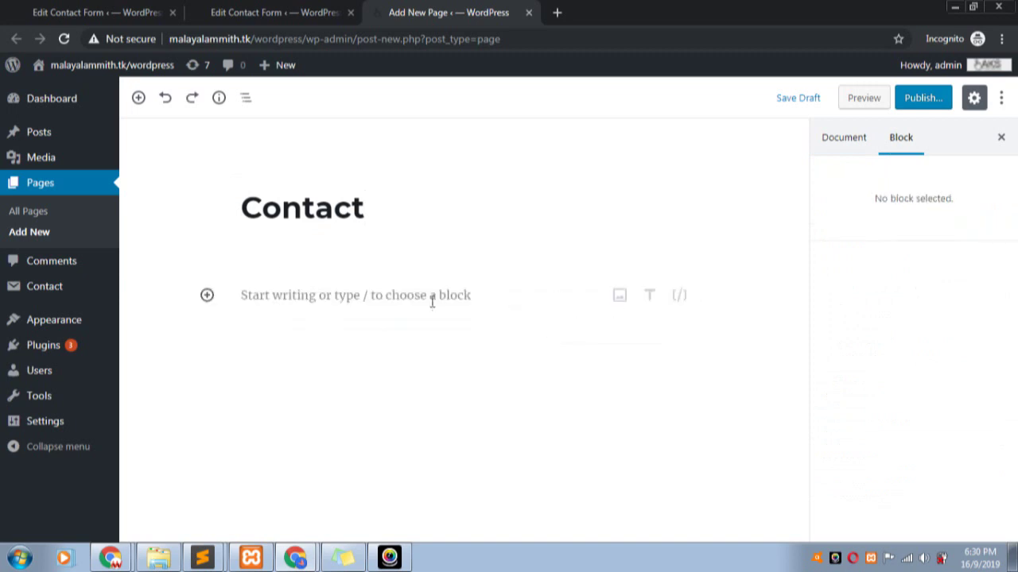
{"action": "left_click", "coordinate": [306, 291]}
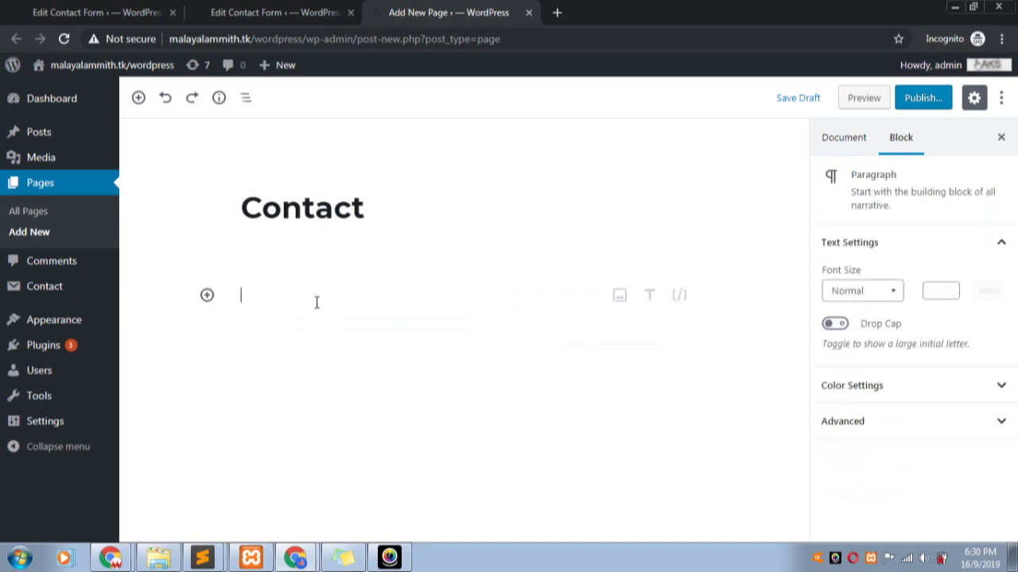
{"action": "key", "text": "ctrl+v"}
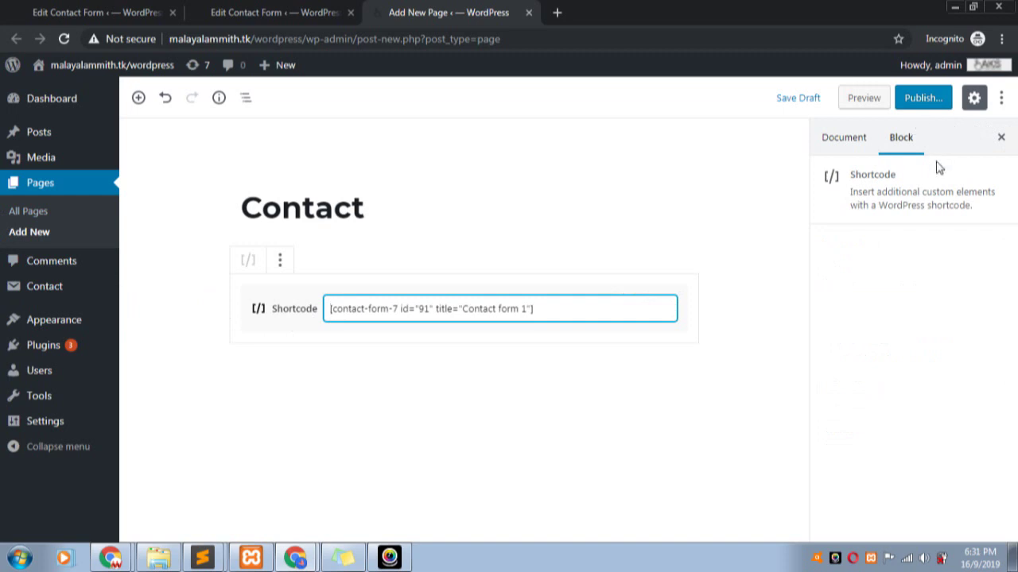
{"action": "left_click", "coordinate": [919, 102]}
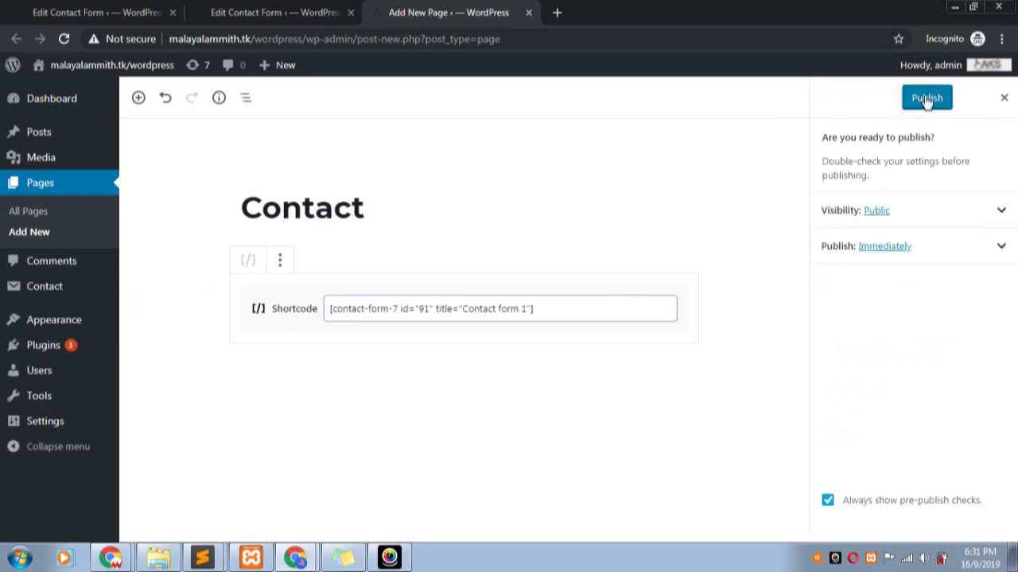
- Publish the Contact page and dismiss the published-page summary
{"action": "left_click", "coordinate": [923, 100]}
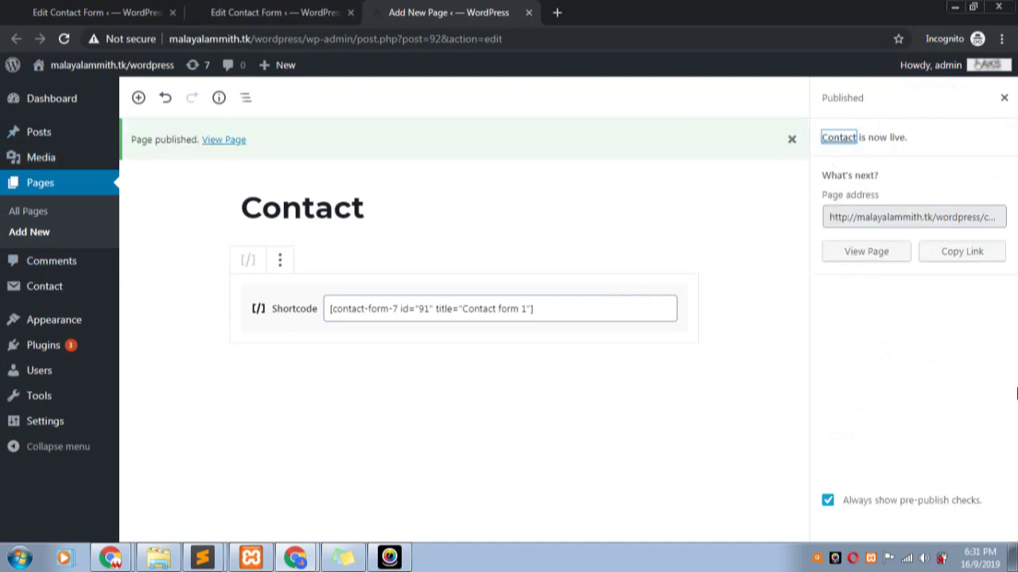
{"action": "left_click", "coordinate": [992, 222]}
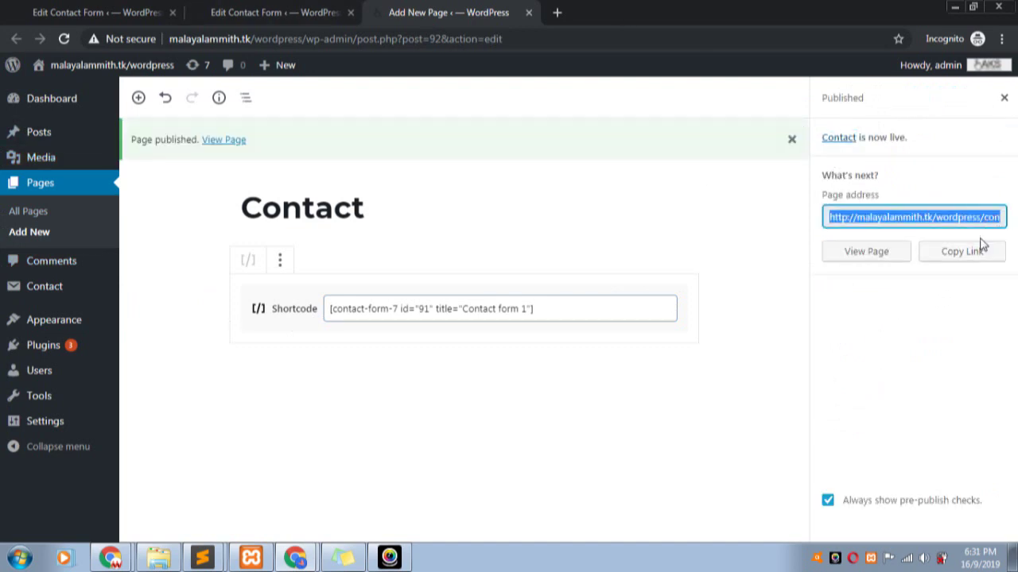
{"action": "left_click", "coordinate": [1003, 97]}
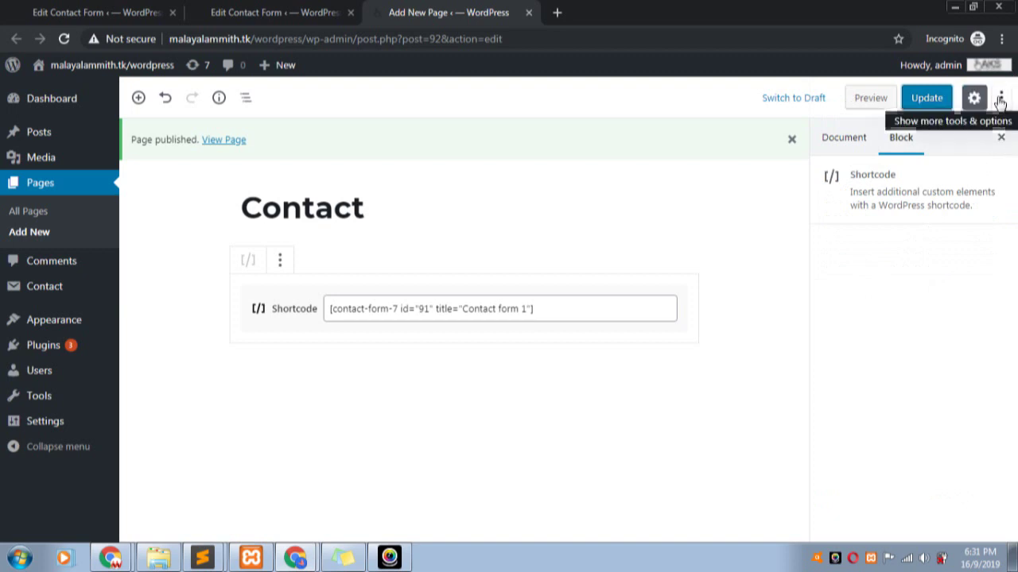
- Check the page's document settings, expanding Permalink Manager to see the /contact/ permalink
{"action": "left_click", "coordinate": [841, 139]}
{"action": "scroll", "coordinate": [990, 419], "scroll_direction": "down", "scroll_amount": 1}
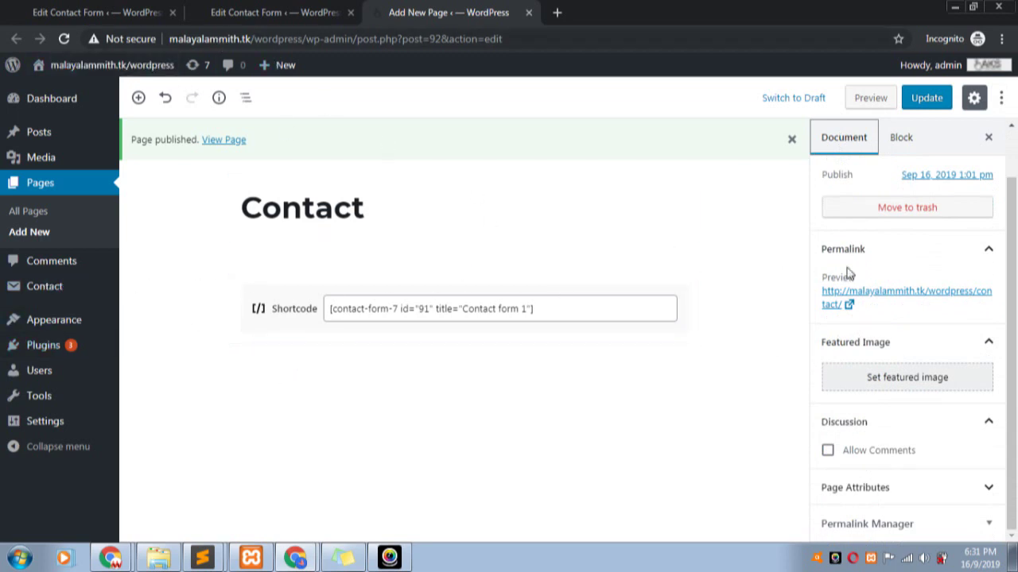
{"action": "left_click", "coordinate": [994, 524]}
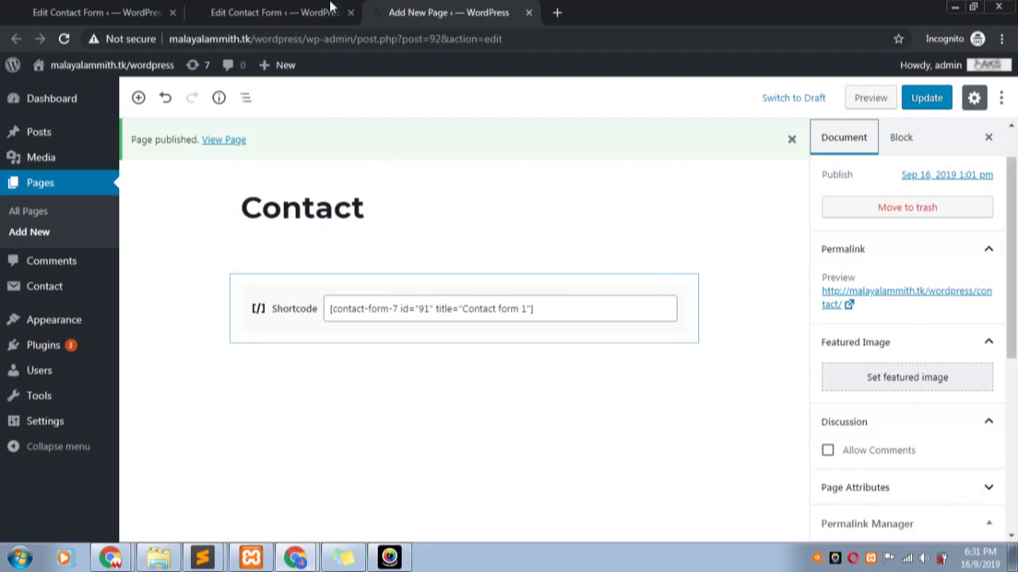
{"action": "left_click", "coordinate": [279, 9]}
{"action": "left_click", "coordinate": [427, 12]}
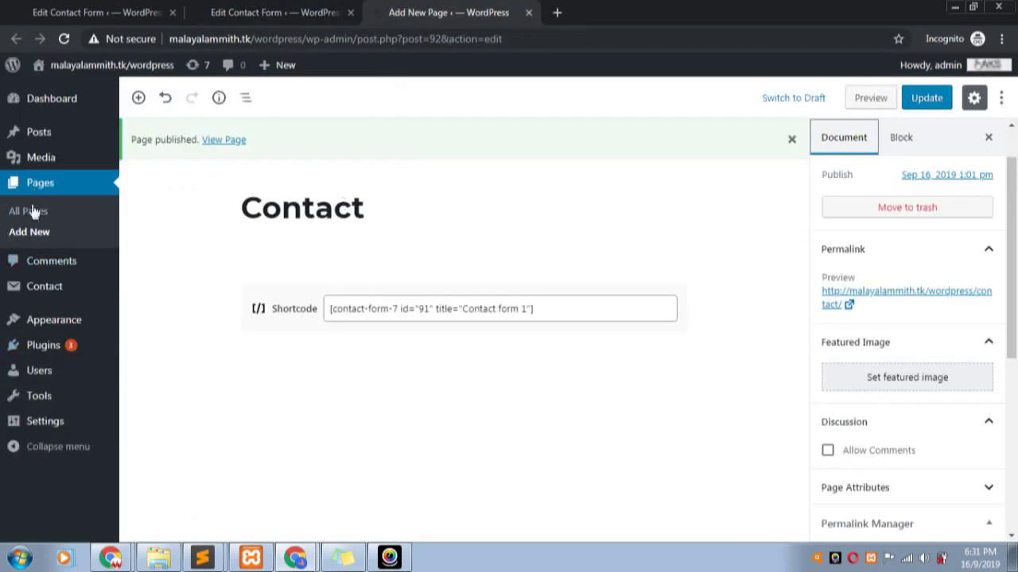
- Add the Contact page to the primary menu after Home, about us and Services, and save
{"action": "mouse_move", "coordinate": [44, 321]}
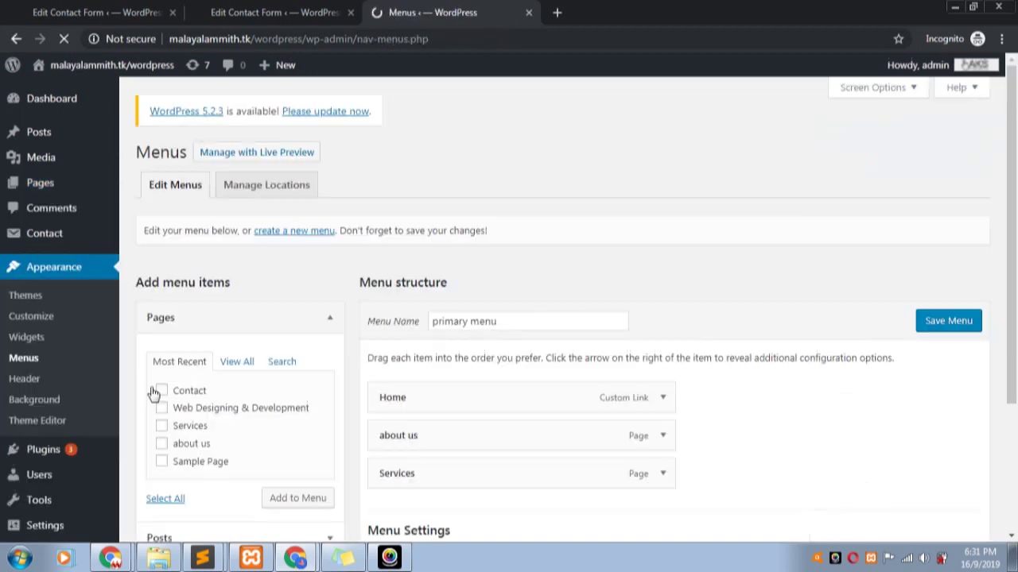
{"action": "scroll", "coordinate": [243, 390], "scroll_direction": "down", "scroll_amount": 2}
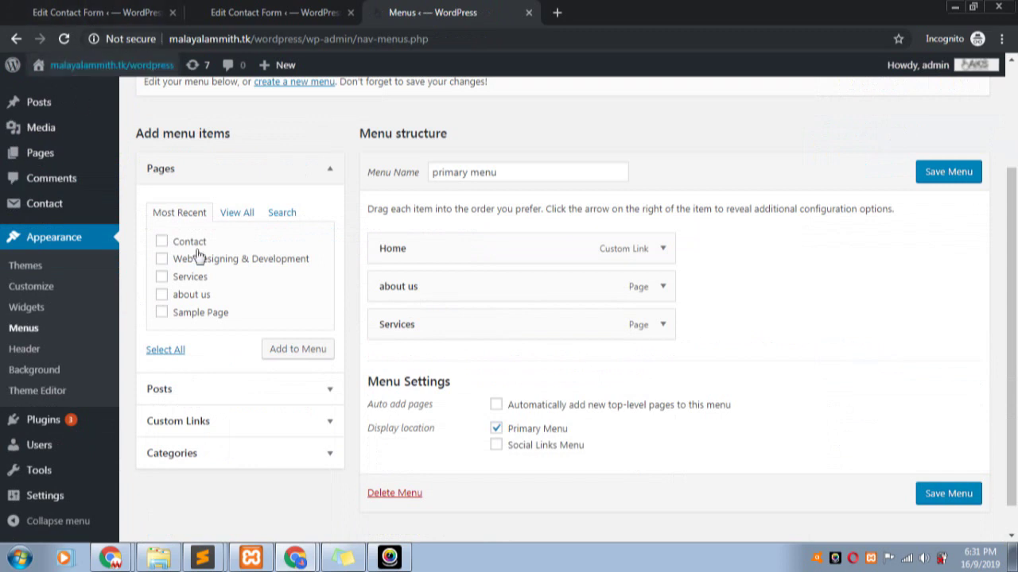
{"action": "left_click", "coordinate": [162, 242]}
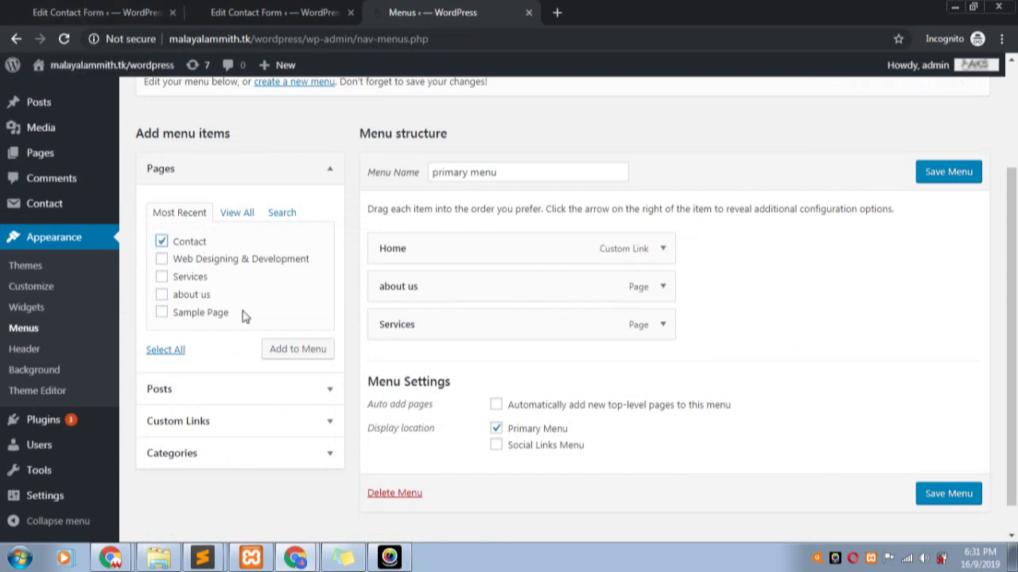
{"action": "scroll", "coordinate": [254, 260], "scroll_direction": "up", "scroll_amount": 2}
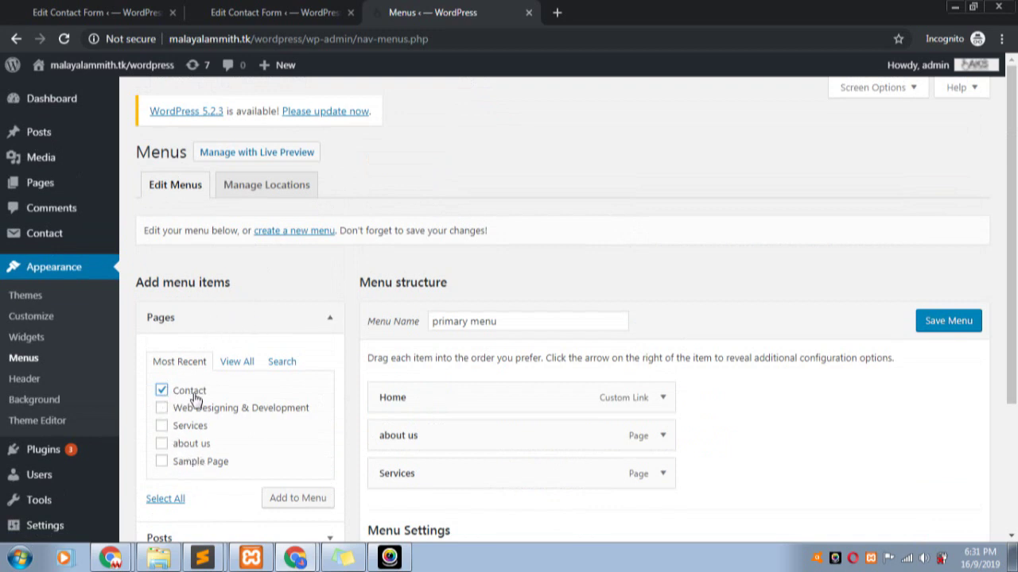
{"action": "left_click", "coordinate": [297, 500]}
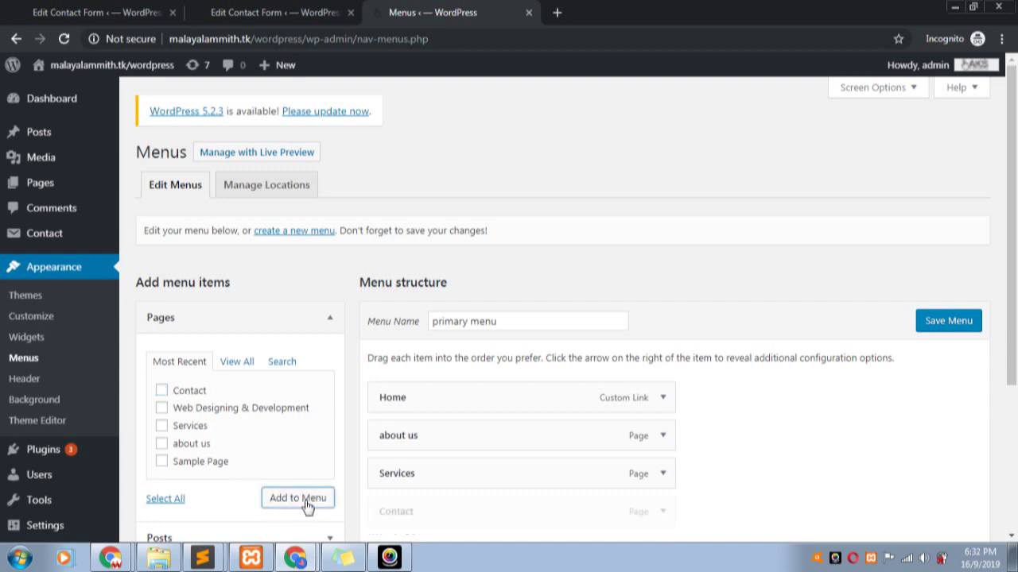
{"action": "scroll", "coordinate": [589, 408], "scroll_direction": "down", "scroll_amount": 2}
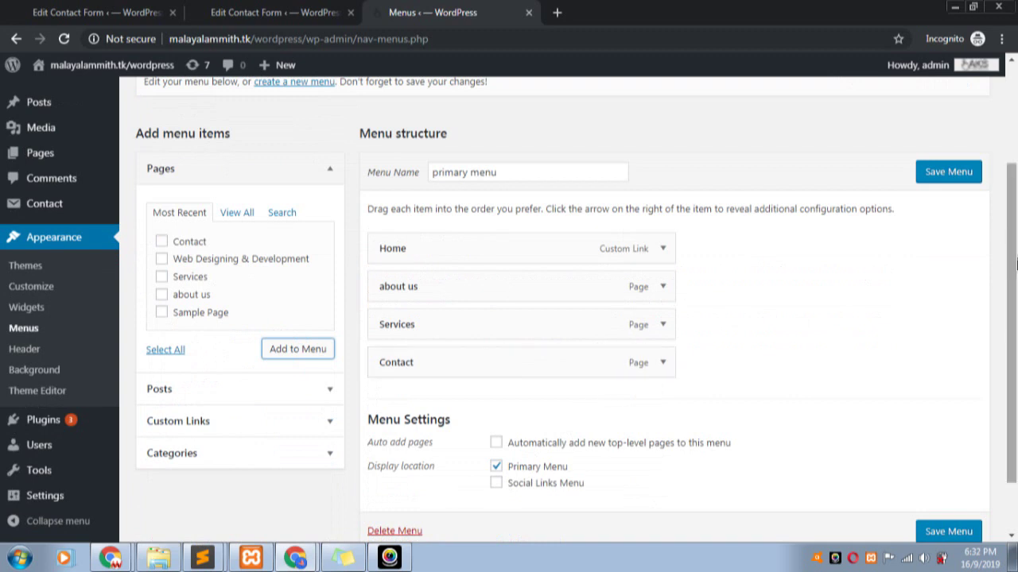
{"action": "left_click", "coordinate": [971, 183]}
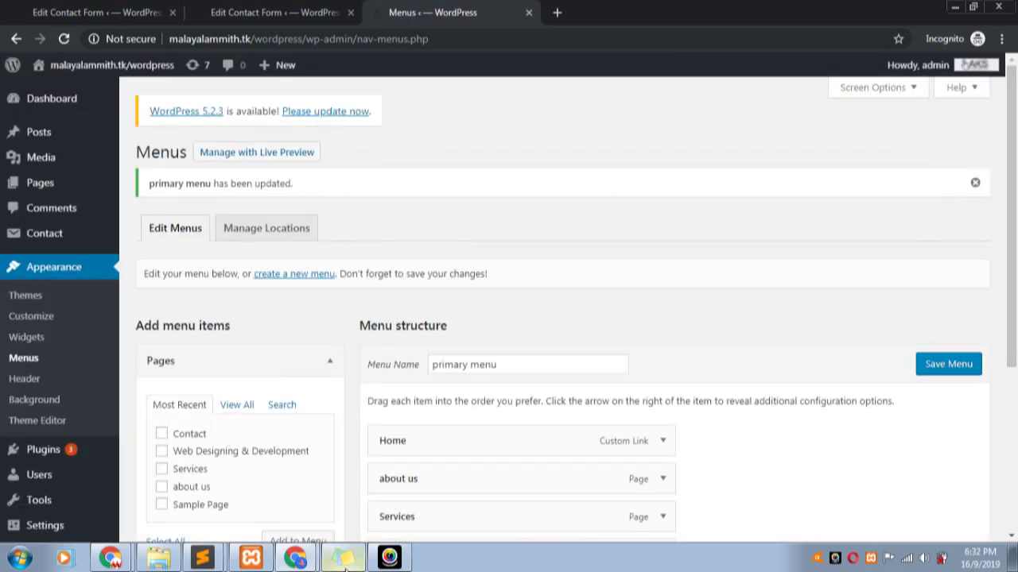
- Reload the live site and open the new Contact link in the header menu
{"action": "left_click", "coordinate": [267, 509]}
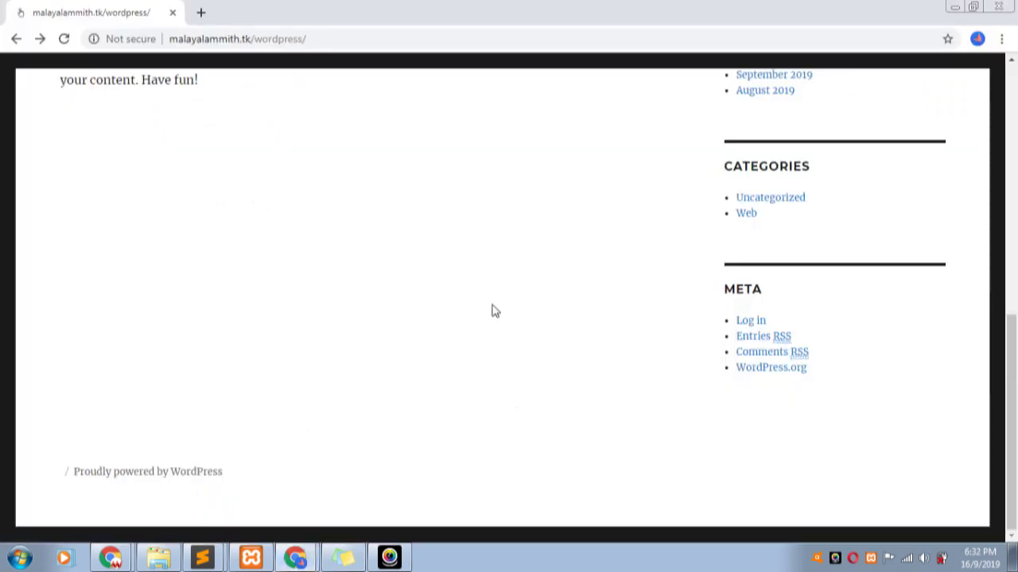
{"action": "scroll", "coordinate": [525, 314], "scroll_direction": "up", "scroll_amount": 15}
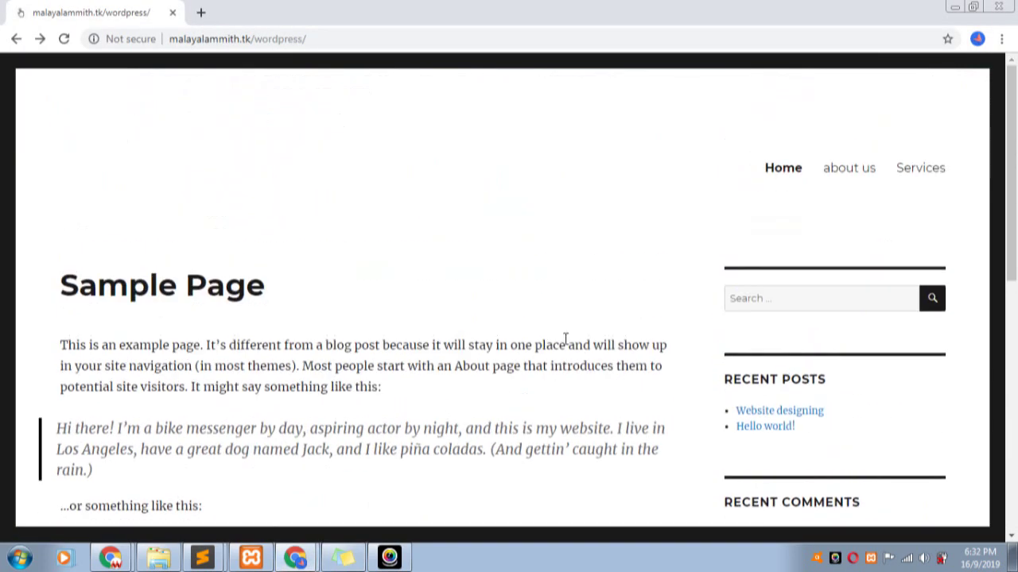
{"action": "key", "text": "F5"}
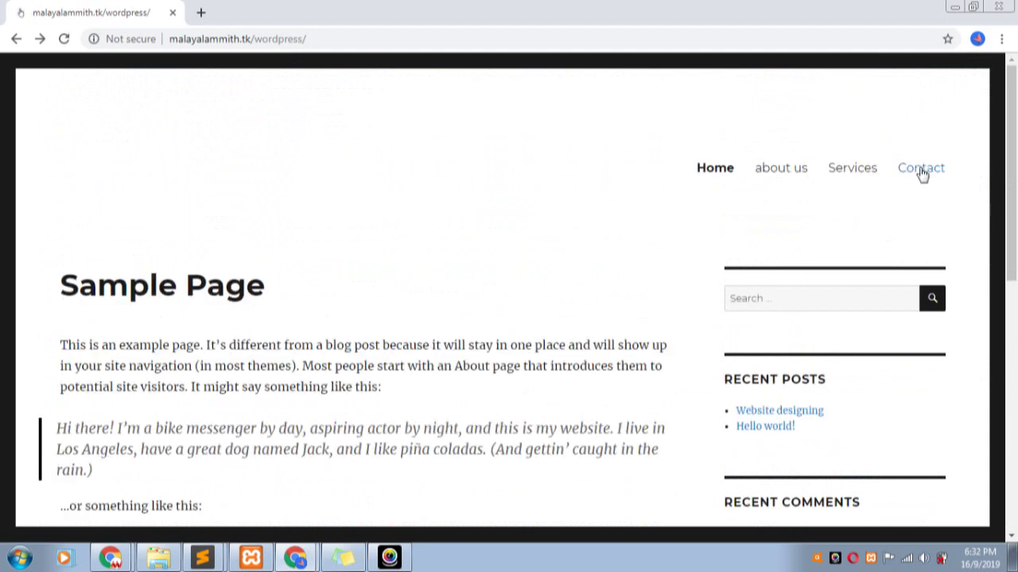
{"action": "left_click", "coordinate": [921, 169]}
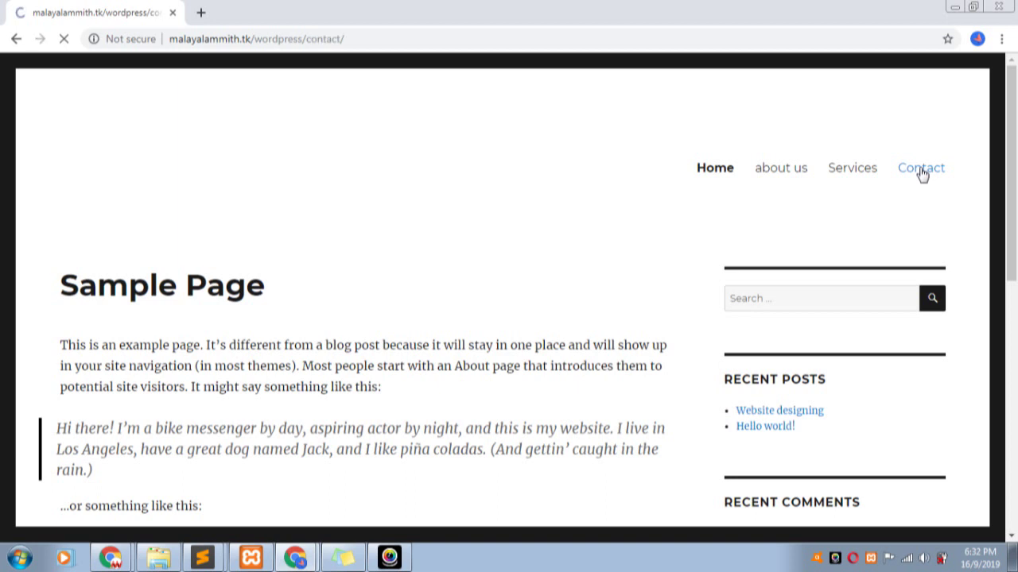
- Try the form's Your Name, Your Email, Subject and Your Message fields
{"action": "scroll", "coordinate": [326, 274], "scroll_direction": "down", "scroll_amount": 2}
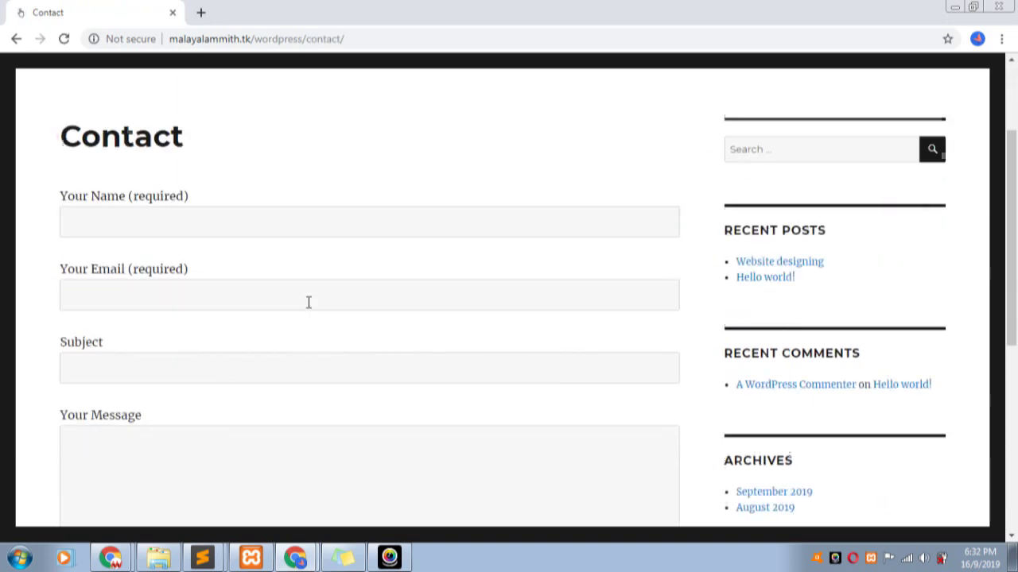
{"action": "left_click", "coordinate": [161, 228]}
{"action": "scroll", "coordinate": [167, 243], "scroll_direction": "down", "scroll_amount": 2}
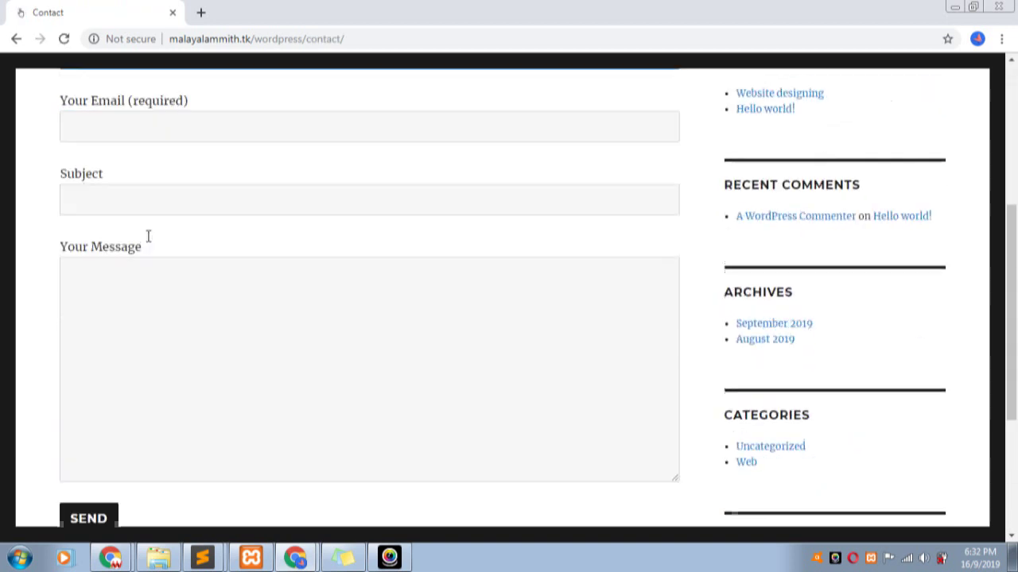
{"action": "scroll", "coordinate": [148, 243], "scroll_direction": "up", "scroll_amount": 1}
{"action": "left_click", "coordinate": [159, 228]}
{"action": "left_click", "coordinate": [164, 301]}
{"action": "left_click", "coordinate": [157, 380]}
{"action": "scroll", "coordinate": [227, 382], "scroll_direction": "down", "scroll_amount": 3}
{"action": "scroll", "coordinate": [241, 380], "scroll_direction": "up", "scroll_amount": 4}
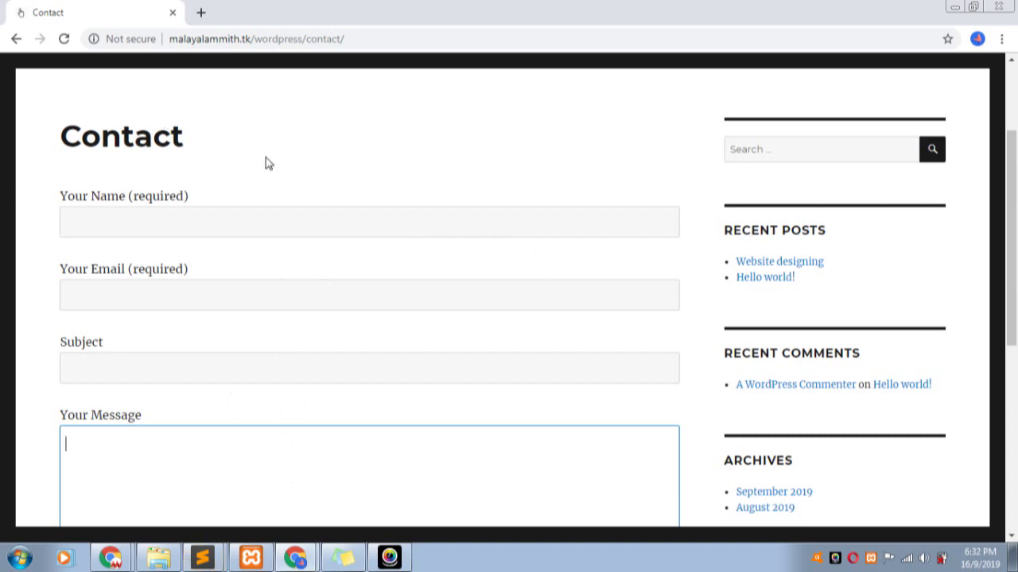
{"action": "scroll", "coordinate": [281, 189], "scroll_direction": "down", "scroll_amount": 3}
{"action": "scroll", "coordinate": [234, 279], "scroll_direction": "down", "scroll_amount": 1}
{"action": "scroll", "coordinate": [159, 247], "scroll_direction": "up", "scroll_amount": 4}
{"action": "left_click", "coordinate": [129, 182]}
{"action": "scroll", "coordinate": [203, 180], "scroll_direction": "up", "scroll_amount": 2}
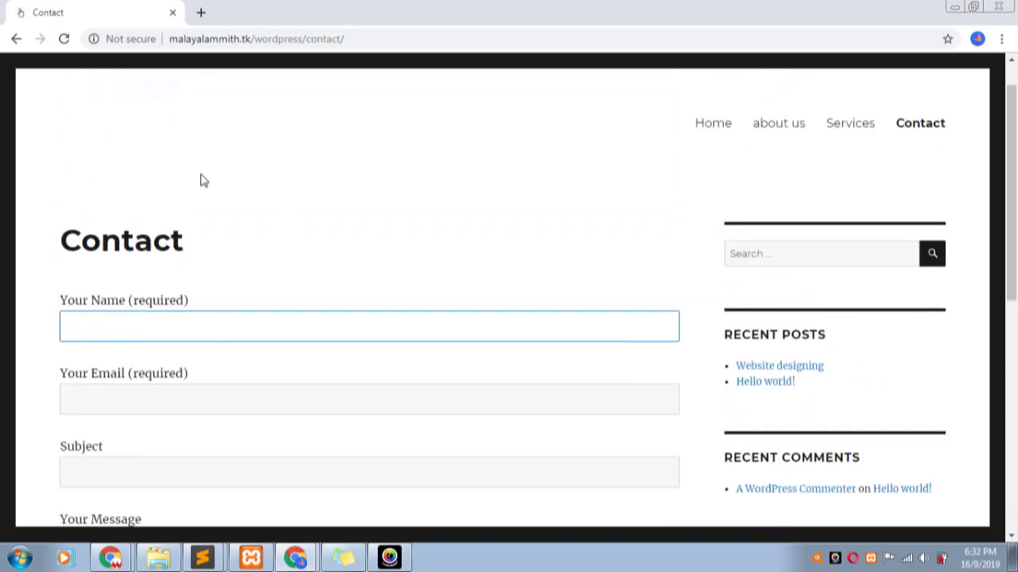
- Enter a name, an email address and the subject 'testing' in the contact form
{"action": "scroll", "coordinate": [238, 180], "scroll_direction": "down", "scroll_amount": 2}
{"action": "type", "text": "a"}
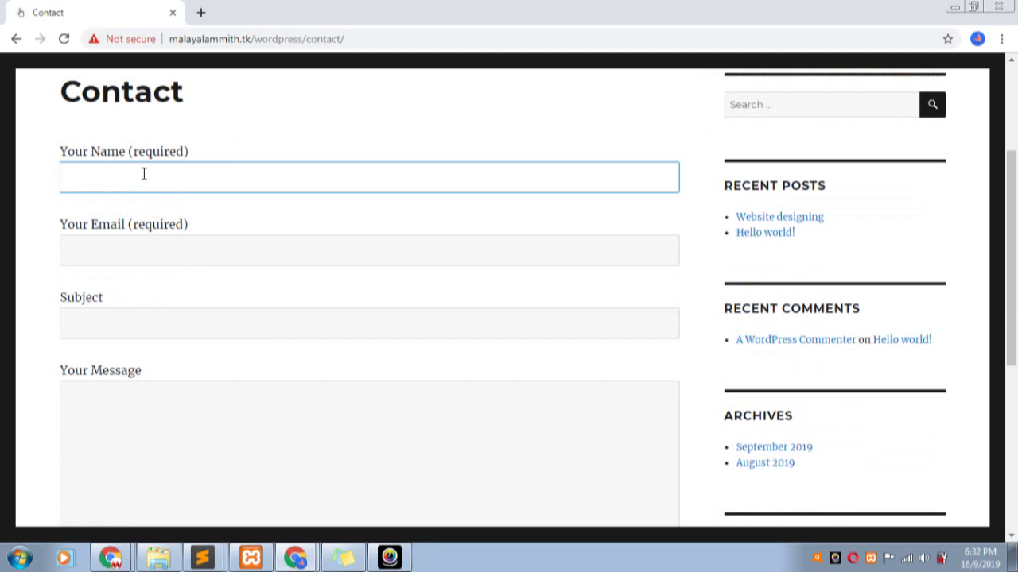
{"action": "type", "text": "thulya"}
{"action": "left_click", "coordinate": [101, 252]}
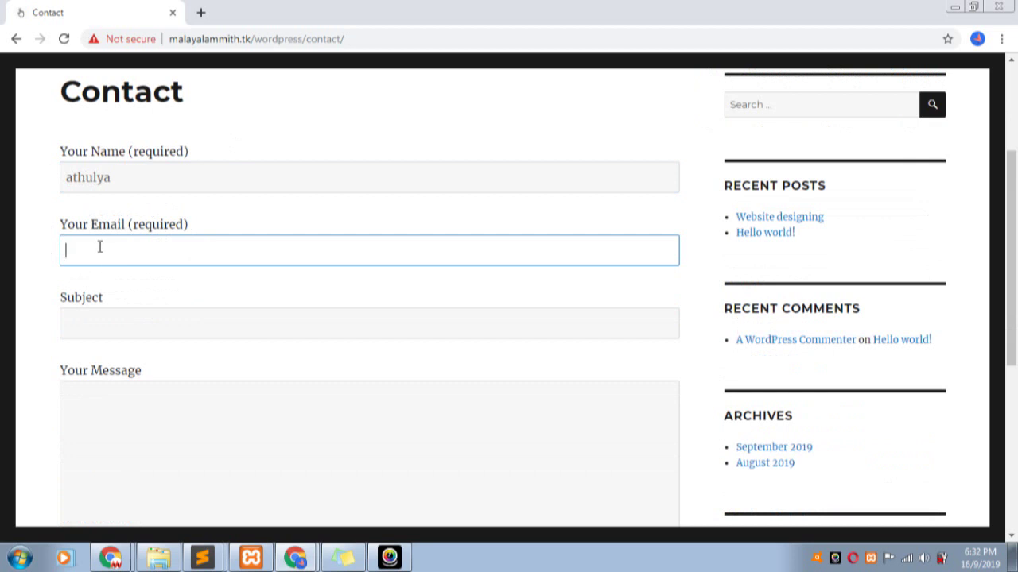
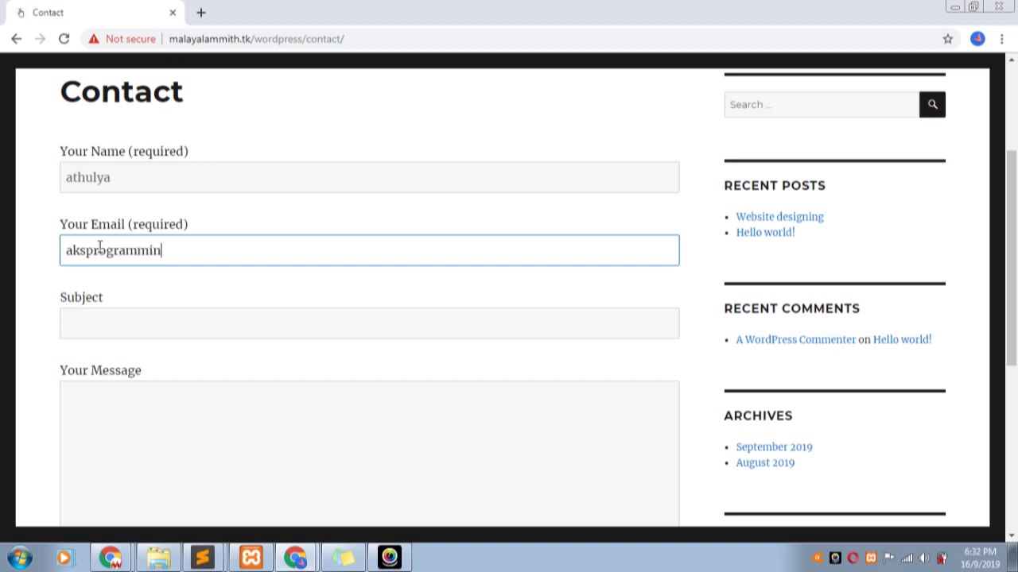
{"action": "left_click", "coordinate": [138, 334]}
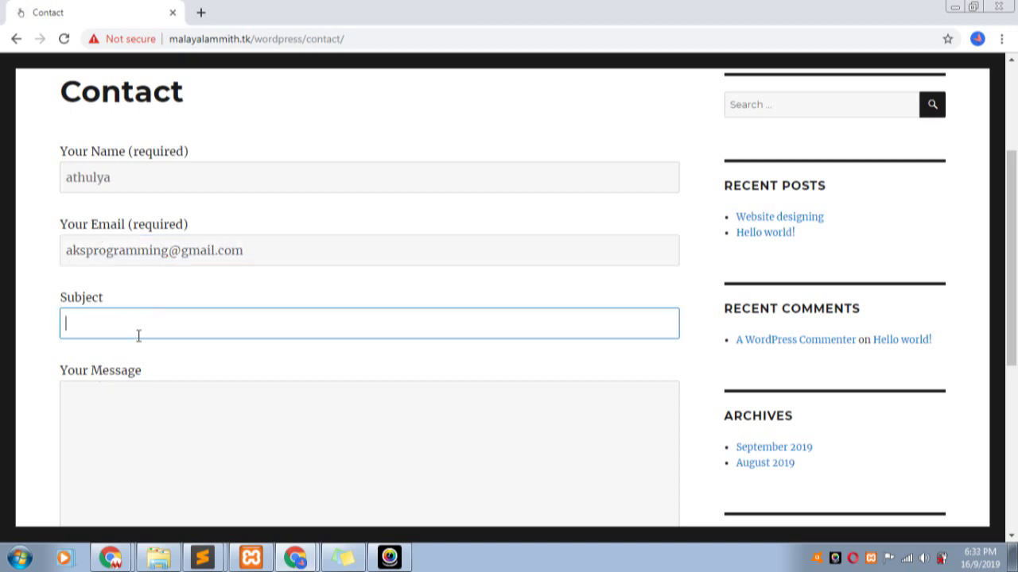
{"action": "type", "text": "tex"}
{"action": "key", "text": "BackSpace"}
{"action": "type", "text": "=s"}
{"action": "type", "text": "ting"}
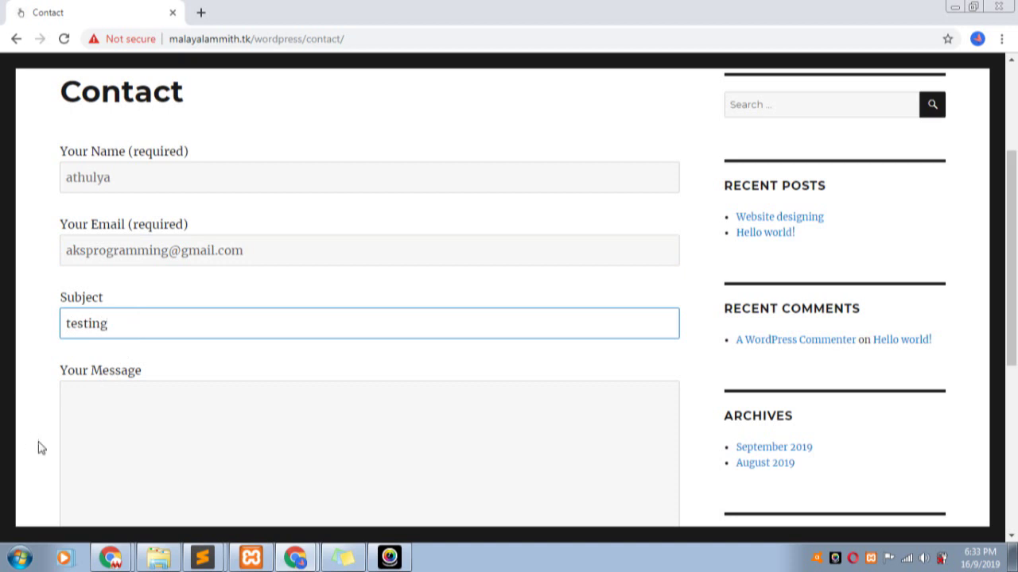
{"action": "left_click", "coordinate": [169, 415]}
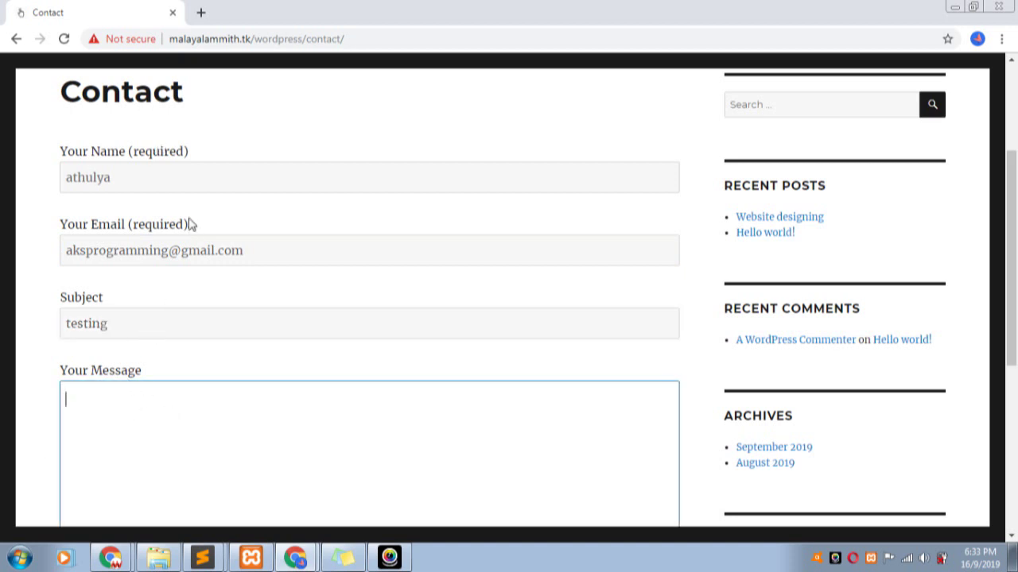
- Note the required markers on name and email, type message 'm', and send the form
{"action": "left_click_drag", "start_coordinate": [191, 152], "coordinate": [128, 152]}
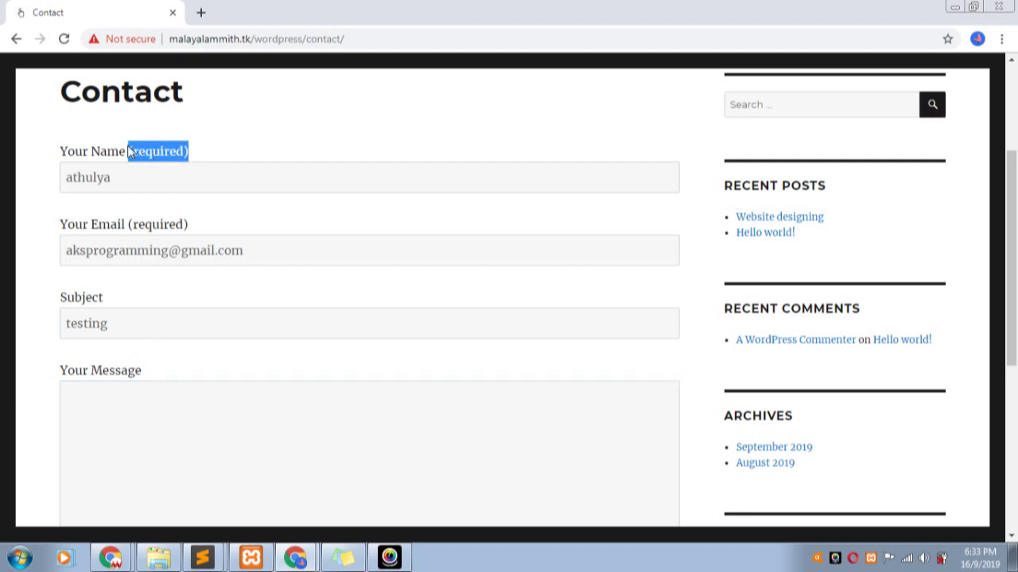
{"action": "left_click_drag", "start_coordinate": [200, 224], "coordinate": [120, 224]}
{"action": "left_click", "coordinate": [155, 288]}
{"action": "left_click", "coordinate": [151, 324]}
{"action": "scroll", "coordinate": [159, 347], "scroll_direction": "down", "scroll_amount": 3}
{"action": "left_click", "coordinate": [162, 192]}
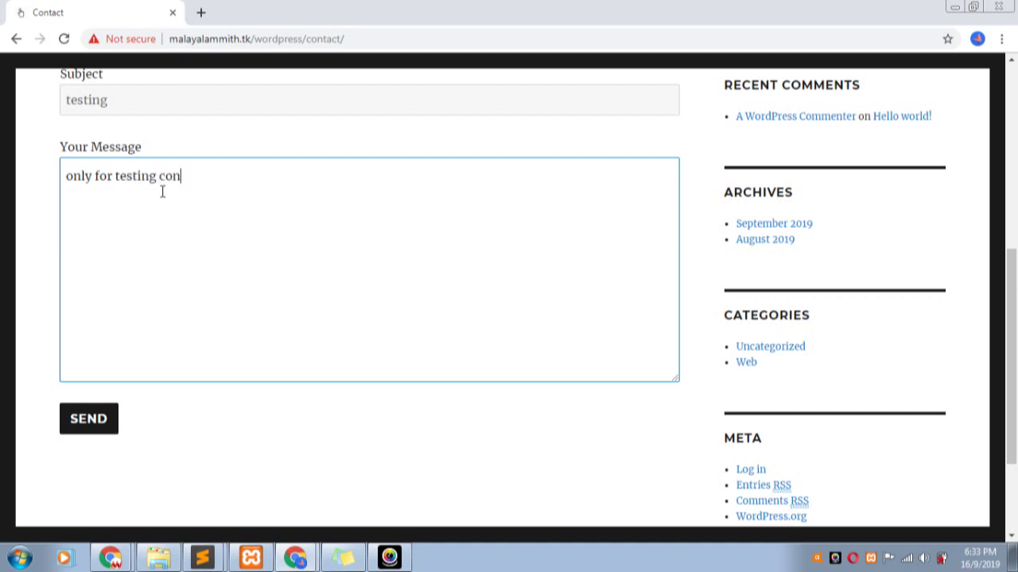
{"action": "type", "text": "m"}
{"action": "left_click", "coordinate": [93, 424]}
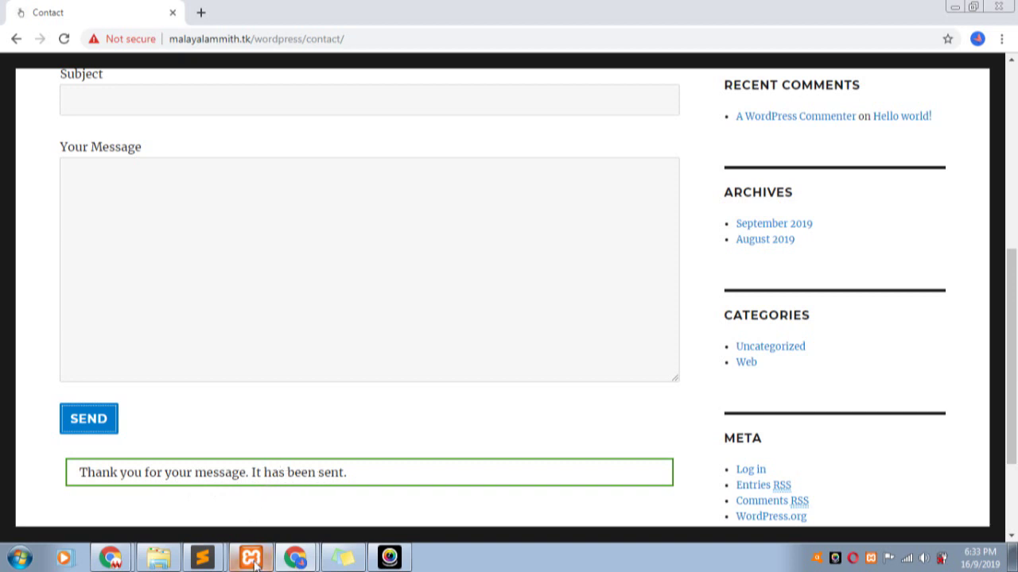
{"action": "left_click", "coordinate": [208, 563]}
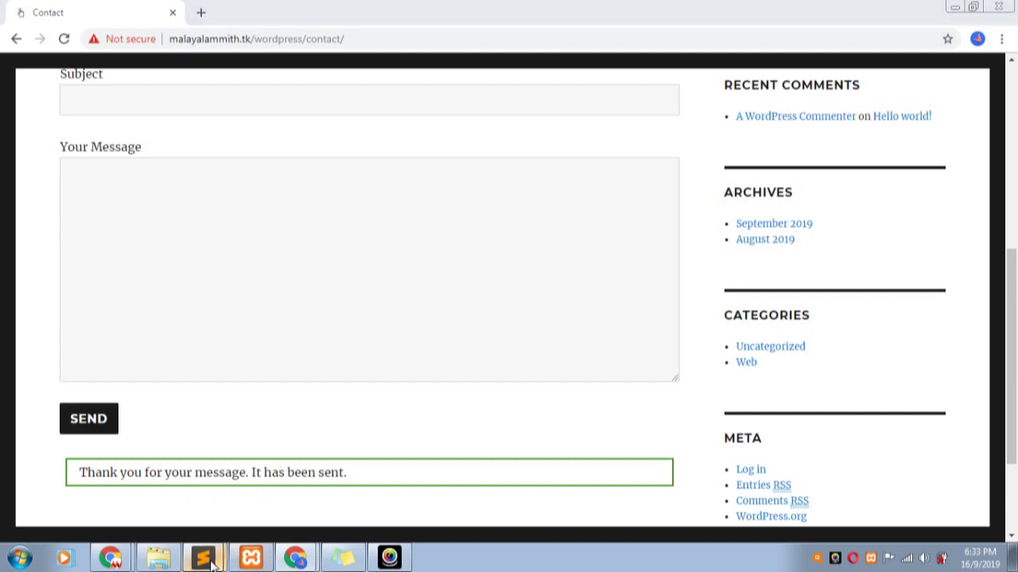
{"action": "left_click", "coordinate": [310, 556]}
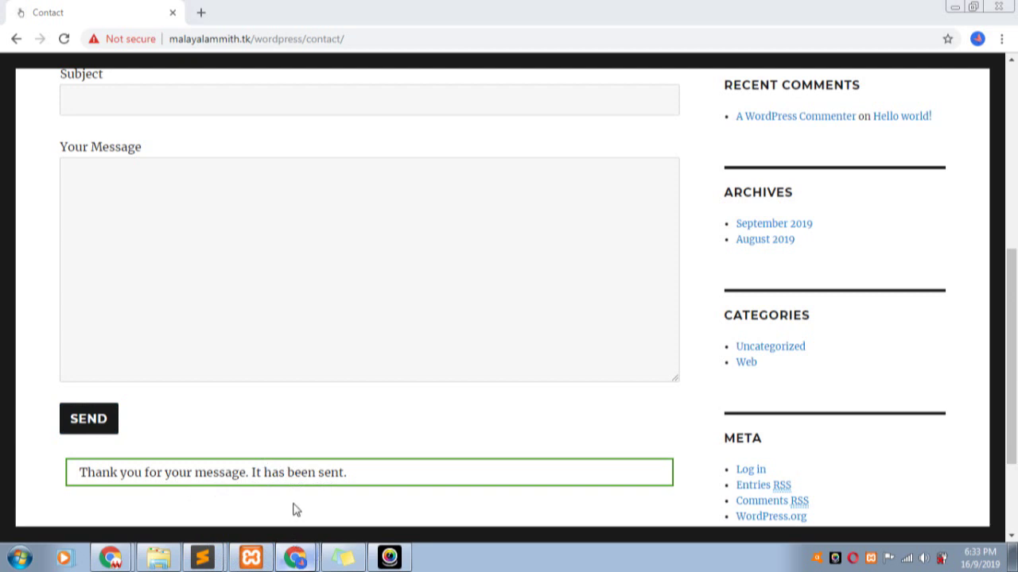
- Open Contact form 1's Messages settings in the admin editor
{"action": "left_click", "coordinate": [300, 552]}
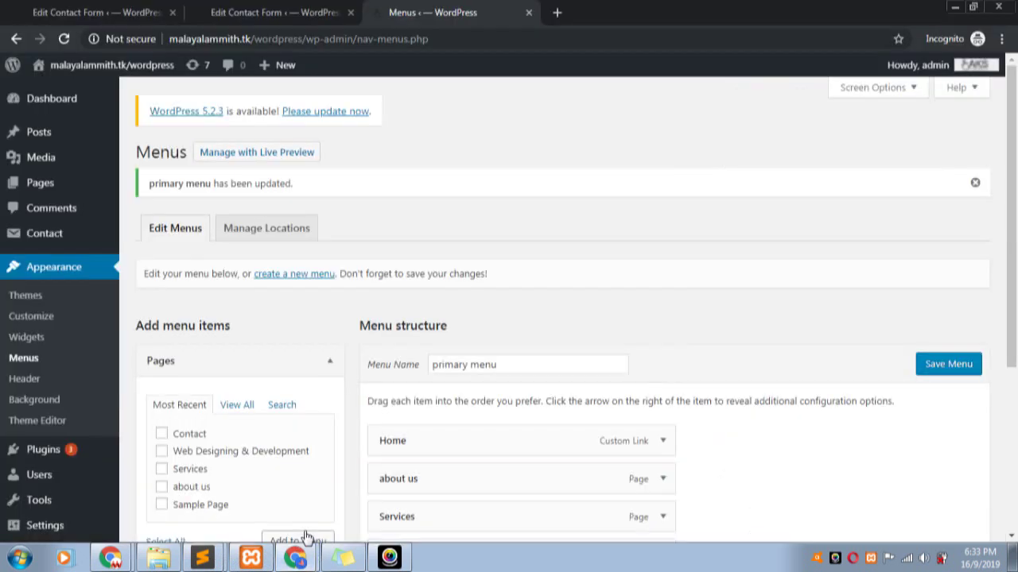
{"action": "left_click", "coordinate": [206, 14]}
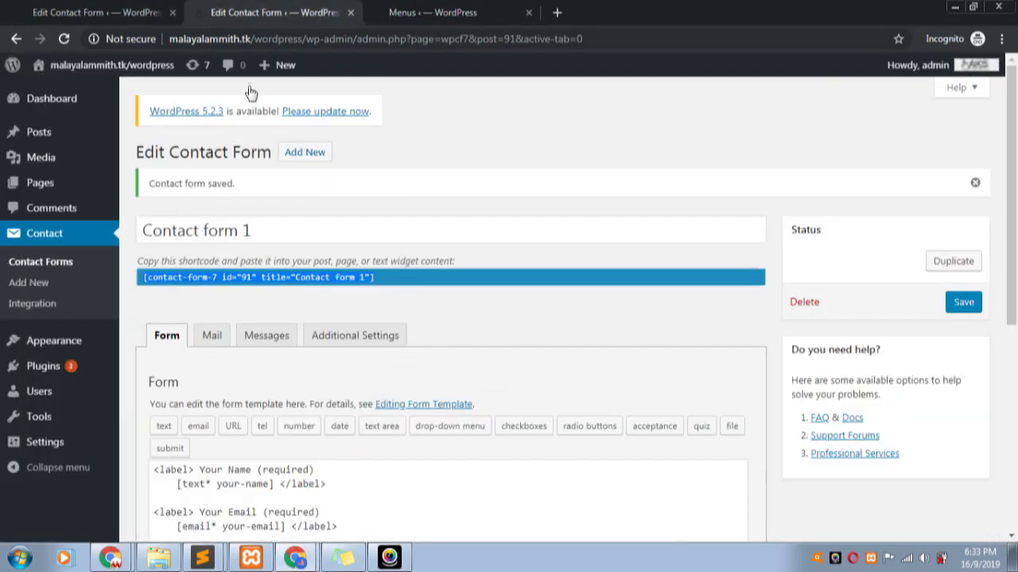
{"action": "left_click", "coordinate": [262, 340]}
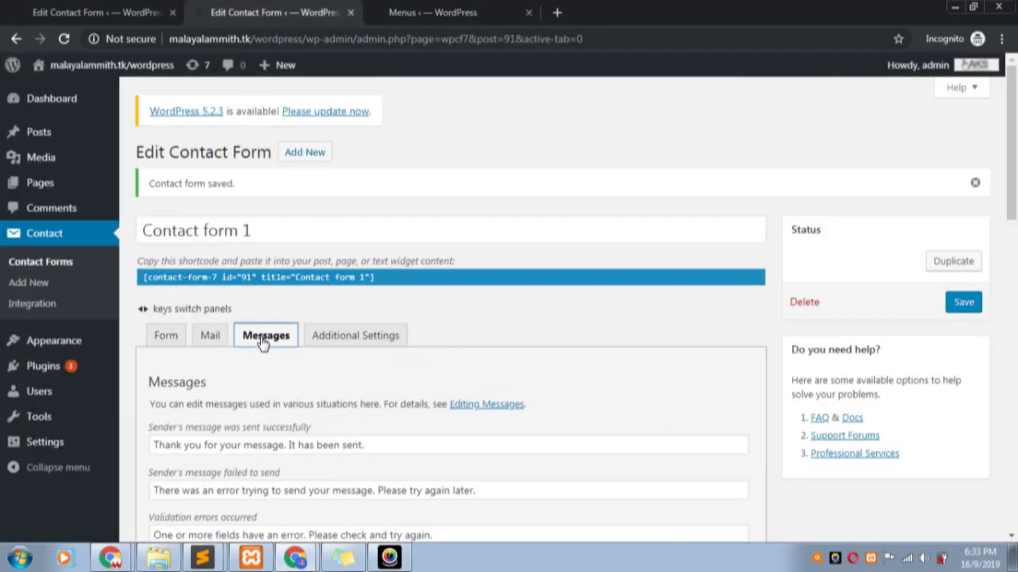
{"action": "scroll", "coordinate": [263, 342], "scroll_direction": "down", "scroll_amount": 3}
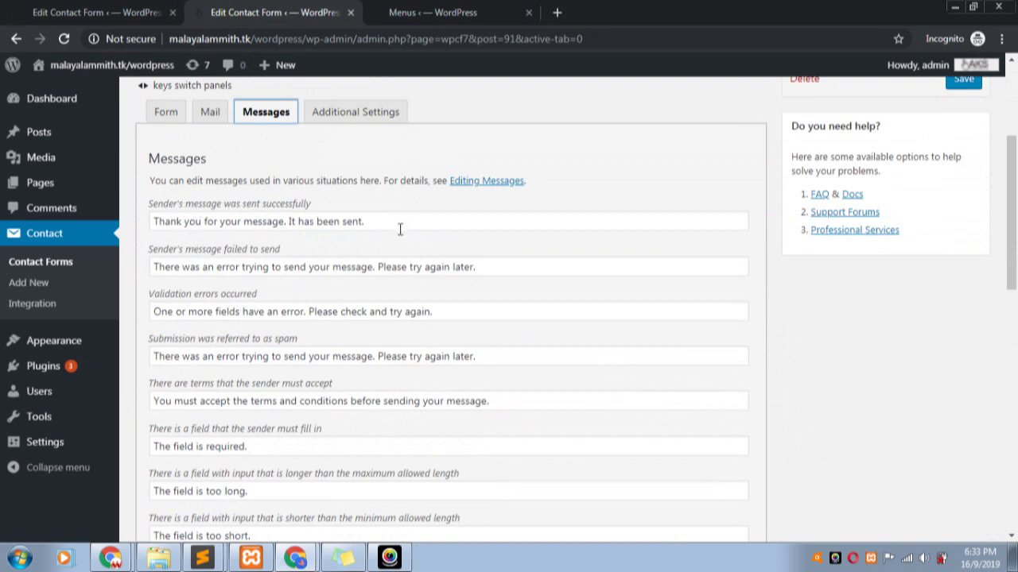
{"action": "left_click", "coordinate": [294, 556]}
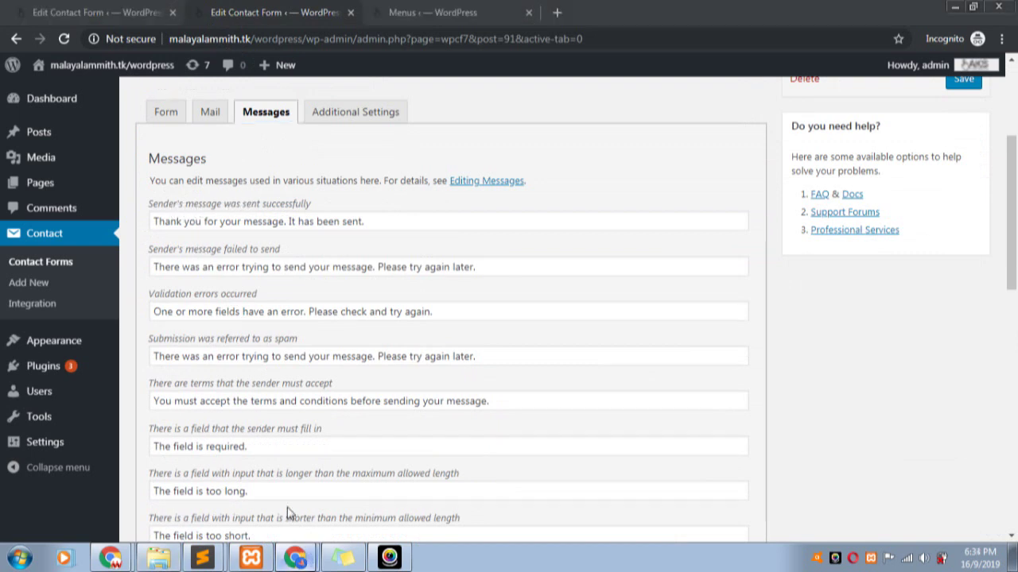
{"action": "left_click", "coordinate": [286, 513]}
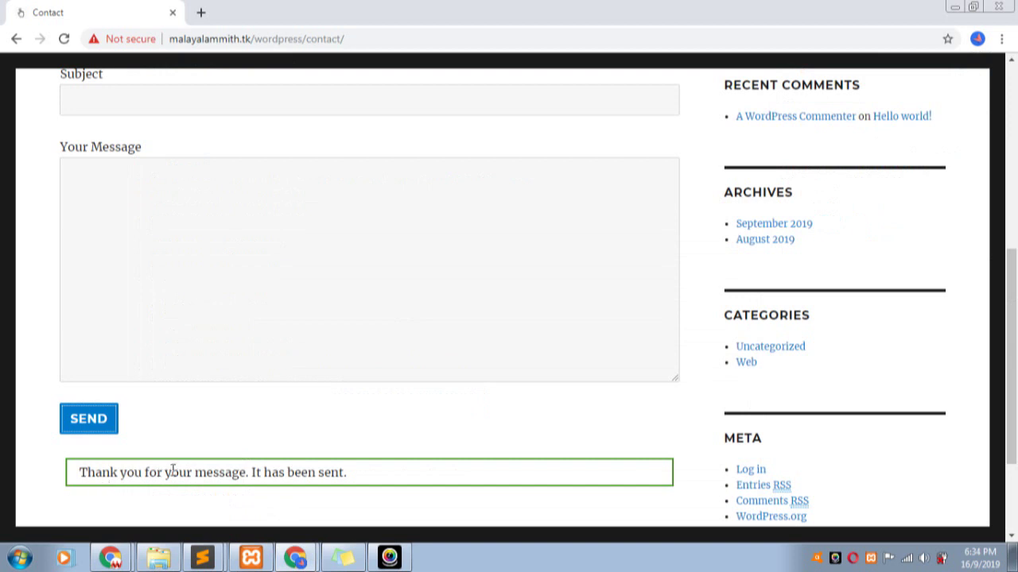
{"action": "left_click", "coordinate": [299, 531]}
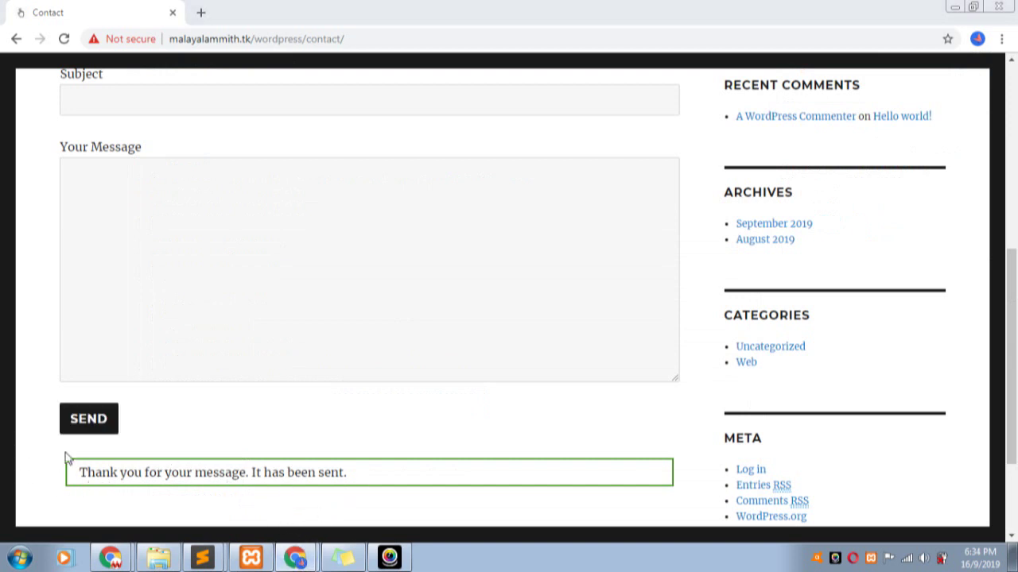
{"action": "left_click", "coordinate": [295, 558]}
- Review the success message 'Thank you for your message. It has been sent.' and other messages
{"action": "left_click_drag", "start_coordinate": [367, 221], "coordinate": [151, 221]}
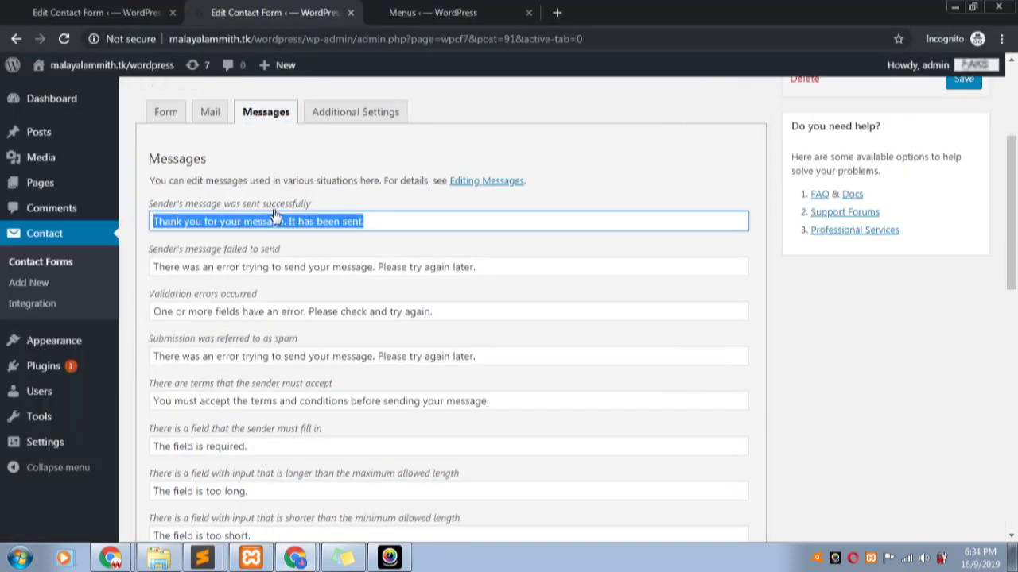
{"action": "left_click", "coordinate": [325, 203]}
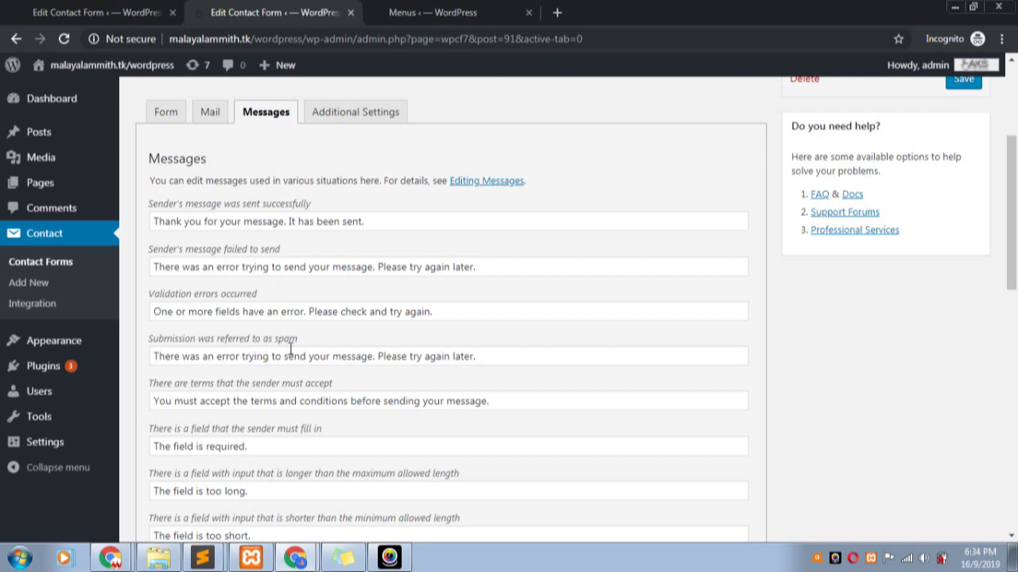
{"action": "scroll", "coordinate": [291, 350], "scroll_direction": "down", "scroll_amount": 2}
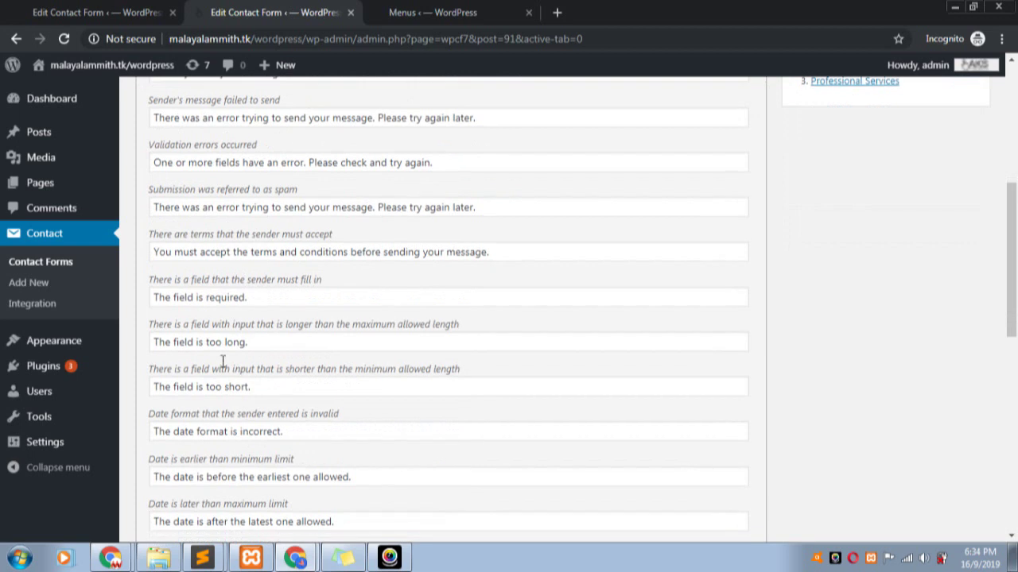
{"action": "scroll", "coordinate": [246, 416], "scroll_direction": "down", "scroll_amount": 1}
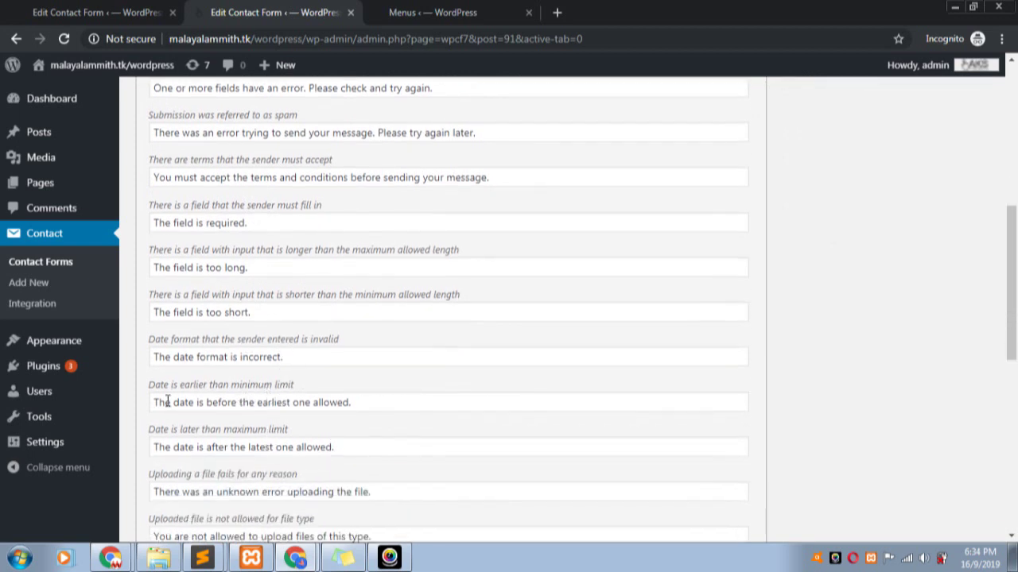
{"action": "scroll", "coordinate": [248, 398], "scroll_direction": "down", "scroll_amount": 3}
{"action": "scroll", "coordinate": [245, 397], "scroll_direction": "down", "scroll_amount": 2}
{"action": "scroll", "coordinate": [245, 416], "scroll_direction": "down", "scroll_amount": 2}
{"action": "scroll", "coordinate": [271, 365], "scroll_direction": "up", "scroll_amount": 10}
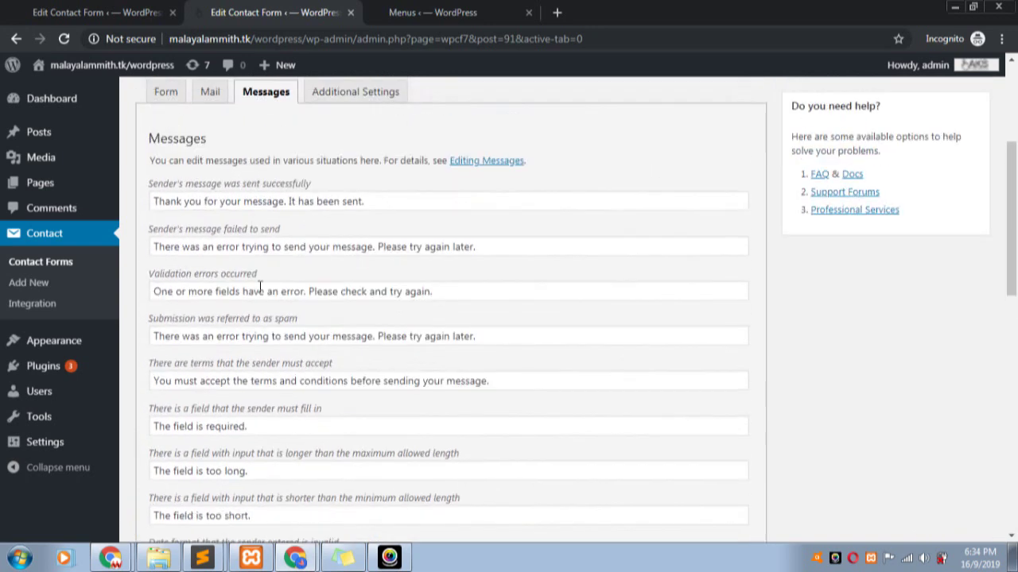
{"action": "scroll", "coordinate": [290, 358], "scroll_direction": "down", "scroll_amount": 2}
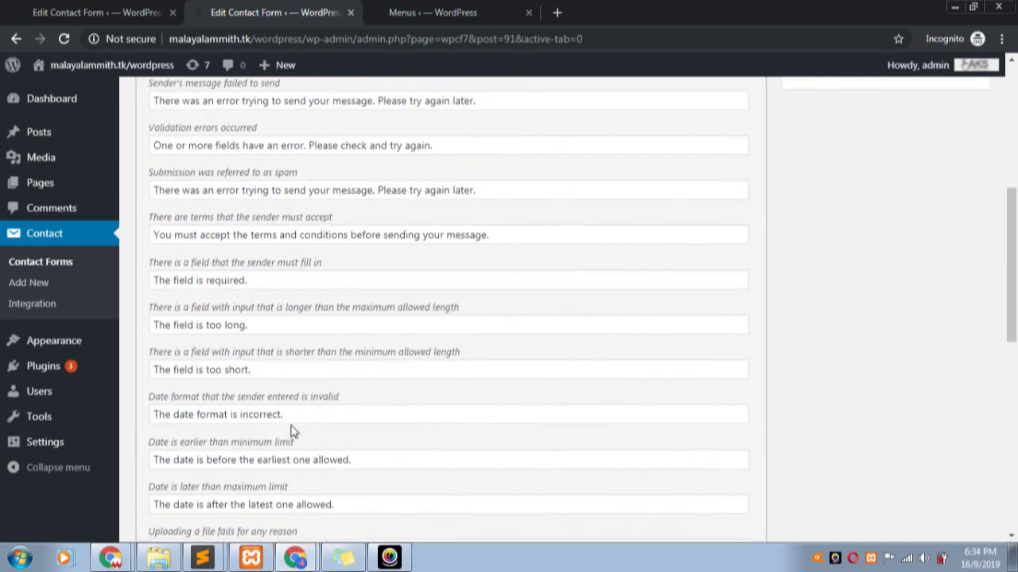
{"action": "scroll", "coordinate": [396, 400], "scroll_direction": "up", "scroll_amount": 2}
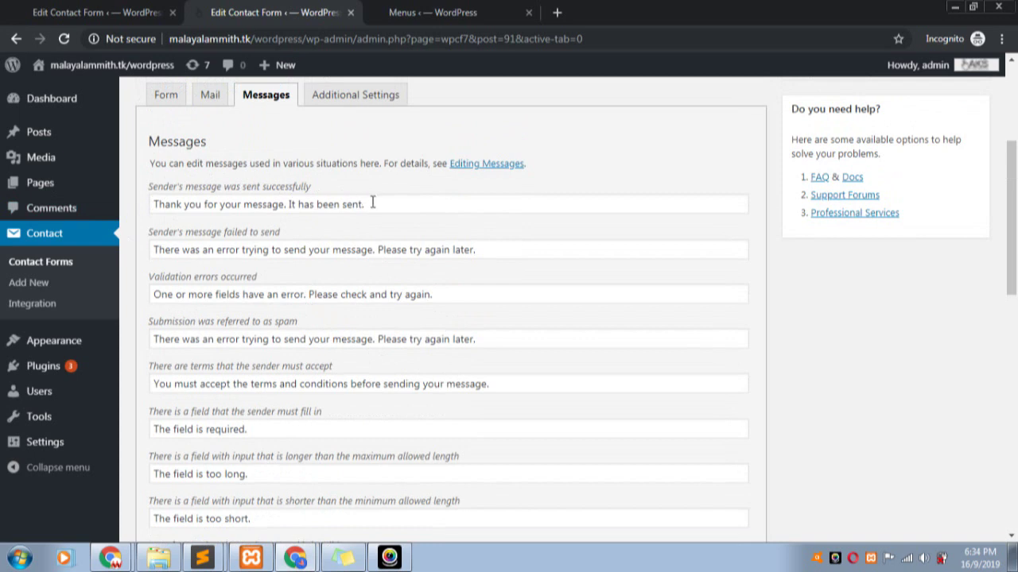
{"action": "left_click_drag", "start_coordinate": [377, 202], "coordinate": [289, 212]}
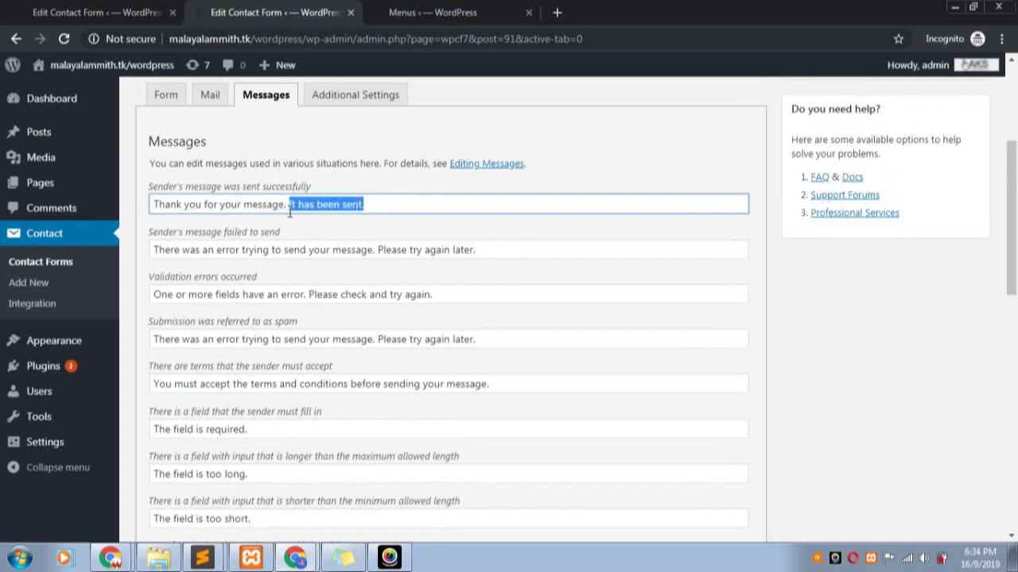
{"action": "left_click", "coordinate": [286, 208]}
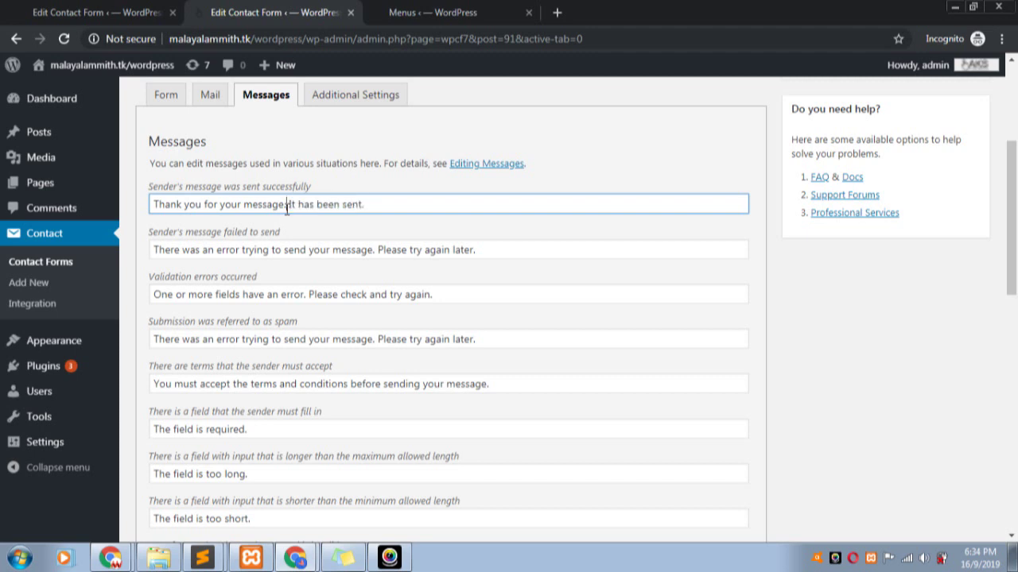
{"action": "left_click_drag", "start_coordinate": [284, 208], "coordinate": [4, 205]}
{"action": "left_click", "coordinate": [284, 203]}
{"action": "left_click_drag", "start_coordinate": [284, 203], "coordinate": [291, 202]}
- Open the Additional Settings tab and its help link in a new browser tab
{"action": "left_click", "coordinate": [364, 94]}
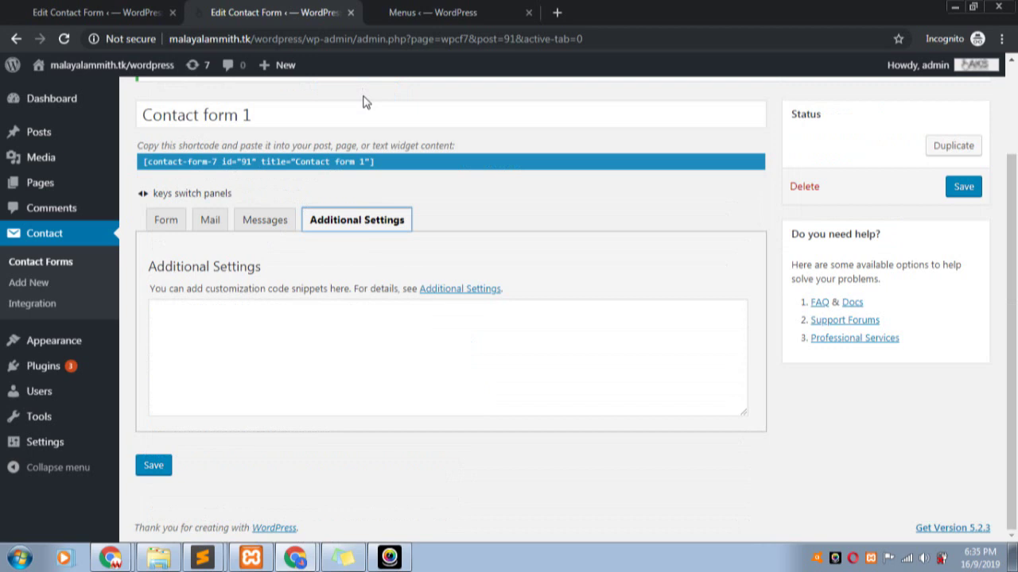
{"action": "right_click", "coordinate": [478, 291]}
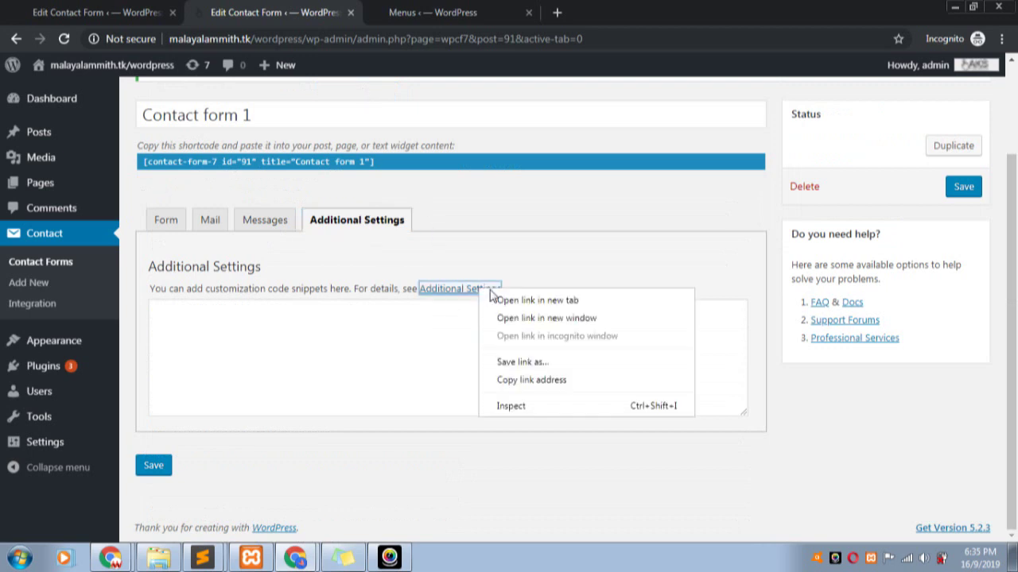
{"action": "left_click", "coordinate": [537, 300]}
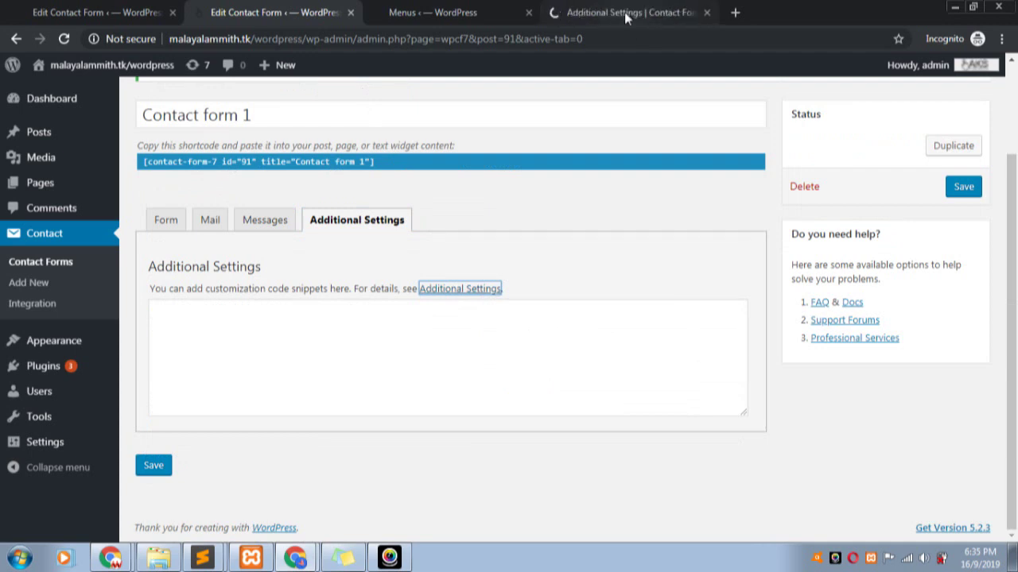
{"action": "left_click", "coordinate": [626, 14]}
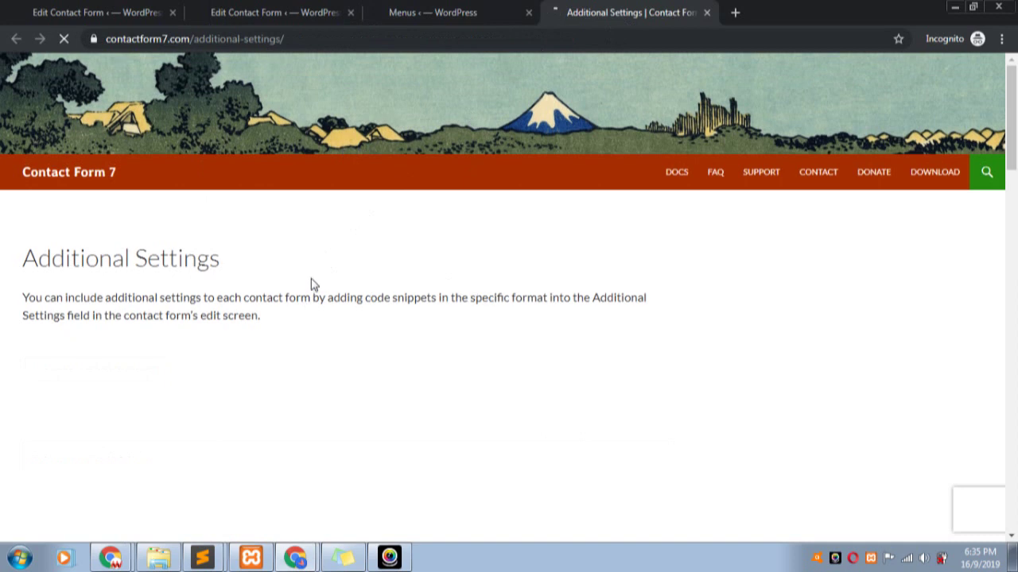
- Read the documentation, highlighting the demo_mode: on and subscribers_only: true snippets
{"action": "scroll", "coordinate": [309, 283], "scroll_direction": "down", "scroll_amount": 1}
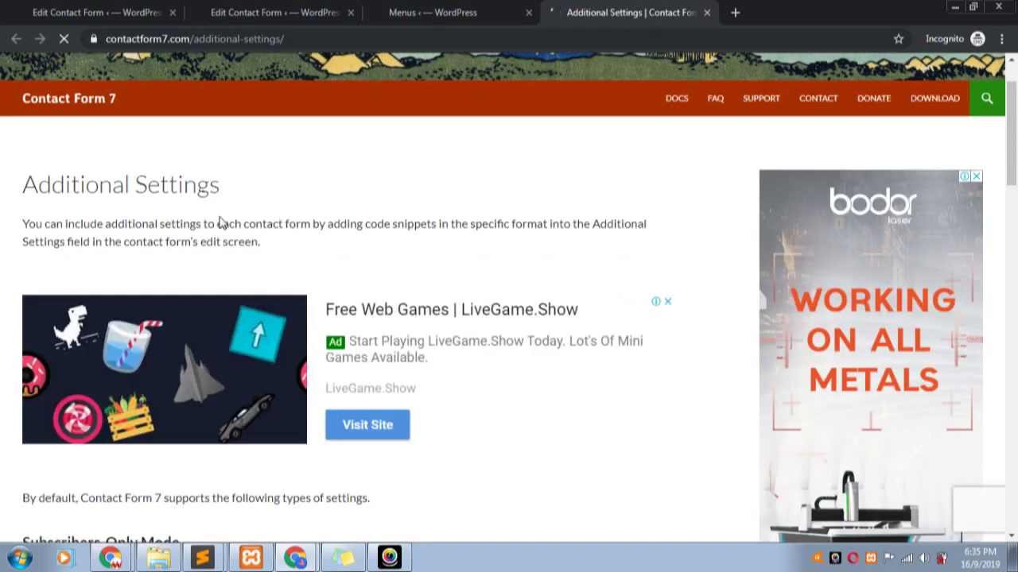
{"action": "scroll", "coordinate": [221, 224], "scroll_direction": "down", "scroll_amount": 2}
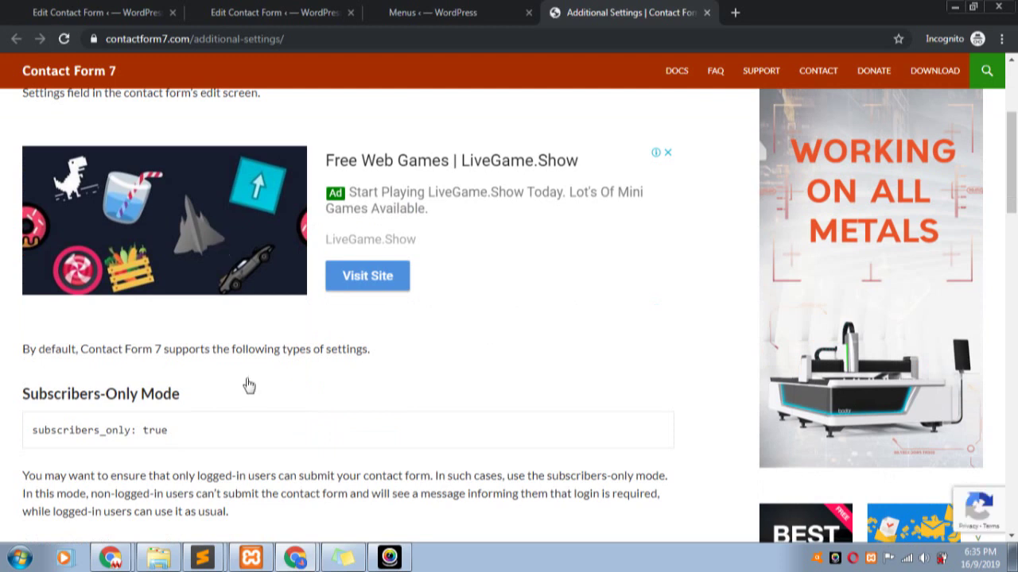
{"action": "scroll", "coordinate": [247, 427], "scroll_direction": "down", "scroll_amount": 1}
{"action": "scroll", "coordinate": [247, 427], "scroll_direction": "down", "scroll_amount": 2}
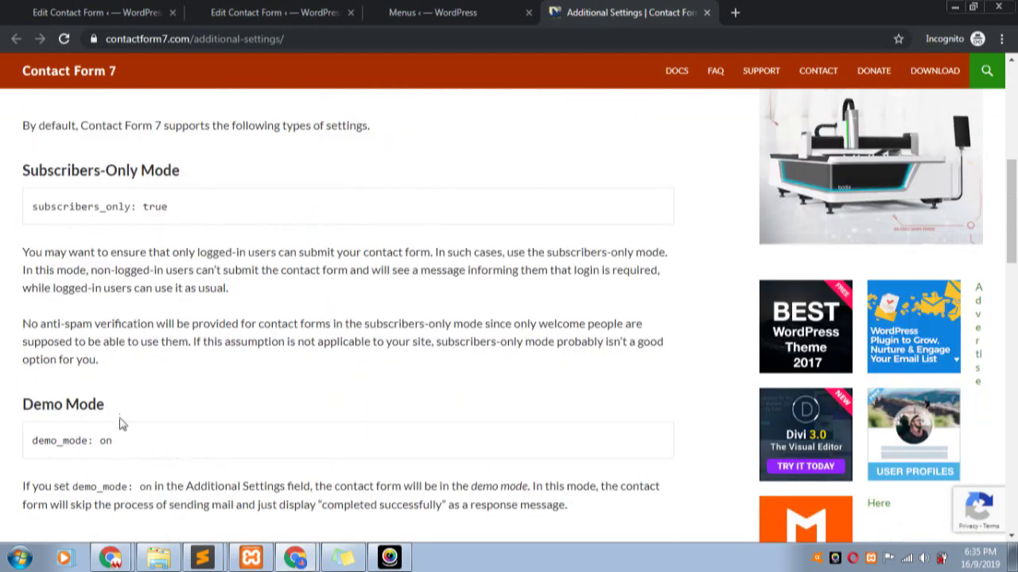
{"action": "left_click_drag", "start_coordinate": [147, 453], "coordinate": [3, 429]}
{"action": "left_click_drag", "start_coordinate": [159, 209], "coordinate": [2, 204]}
{"action": "scroll", "coordinate": [131, 382], "scroll_direction": "down", "scroll_amount": 6}
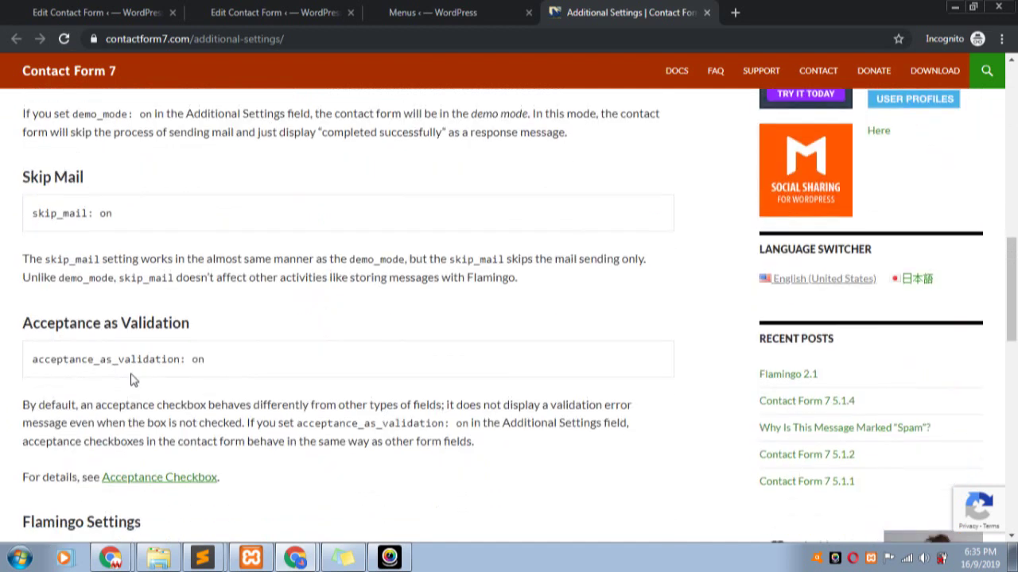
{"action": "scroll", "coordinate": [139, 387], "scroll_direction": "down", "scroll_amount": 4}
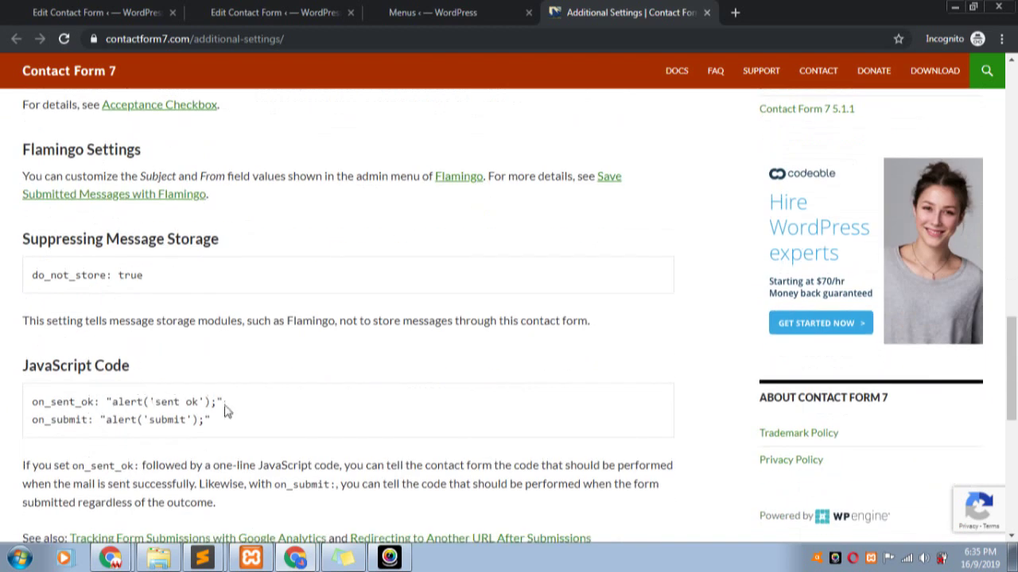
{"action": "scroll", "coordinate": [214, 429], "scroll_direction": "down", "scroll_amount": 3}
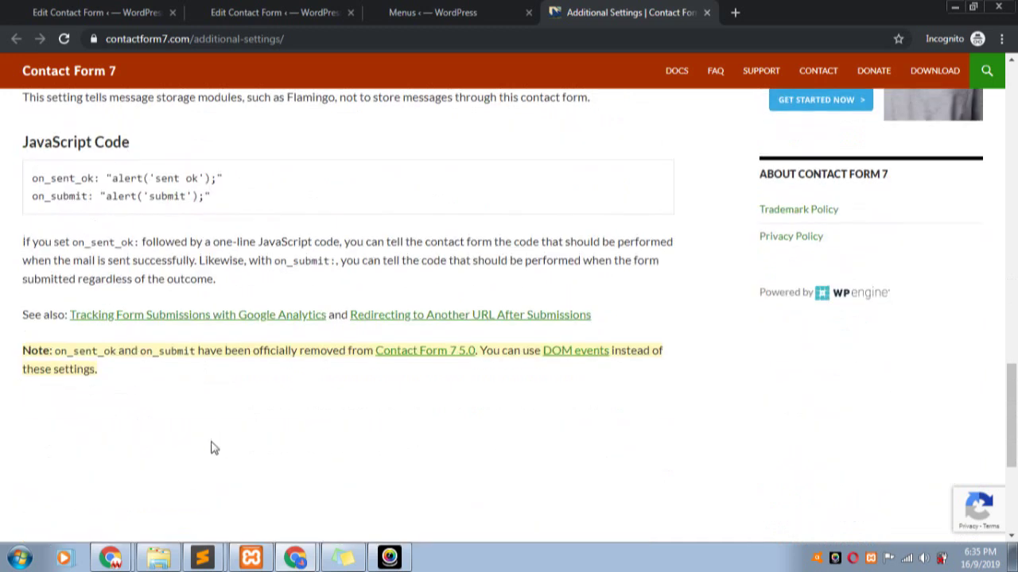
{"action": "scroll", "coordinate": [212, 448], "scroll_direction": "down", "scroll_amount": 2}
{"action": "left_click", "coordinate": [469, 12]}
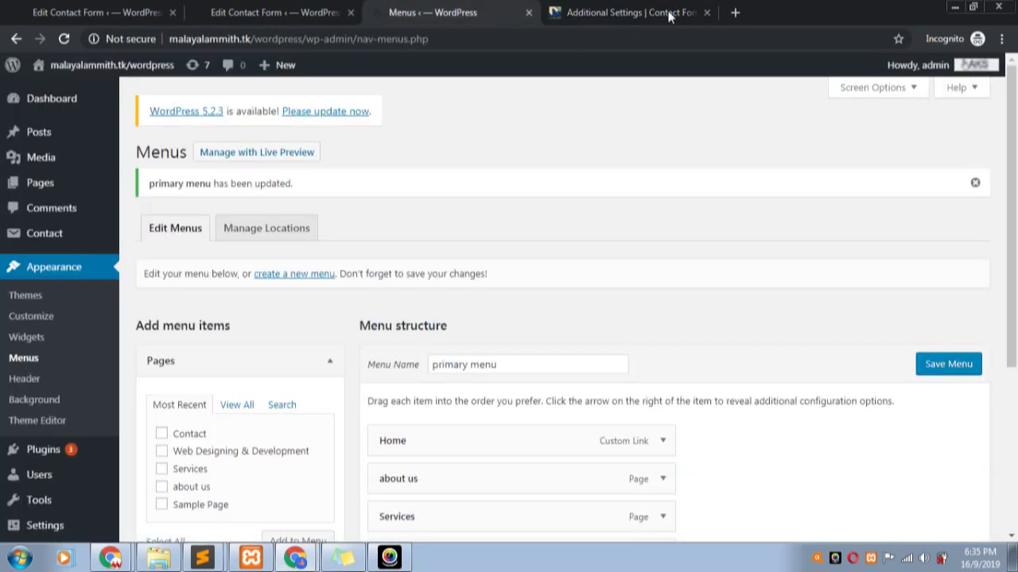
- Review Contact form 1's Form tab field template, then bring back the live Contact page
{"action": "left_click", "coordinate": [270, 12]}
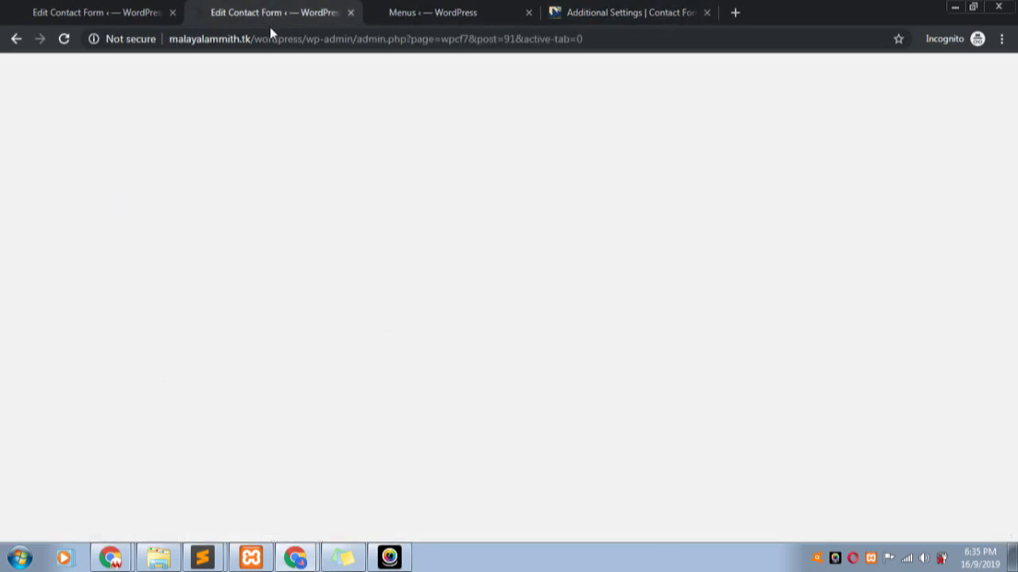
{"action": "left_click", "coordinate": [166, 220]}
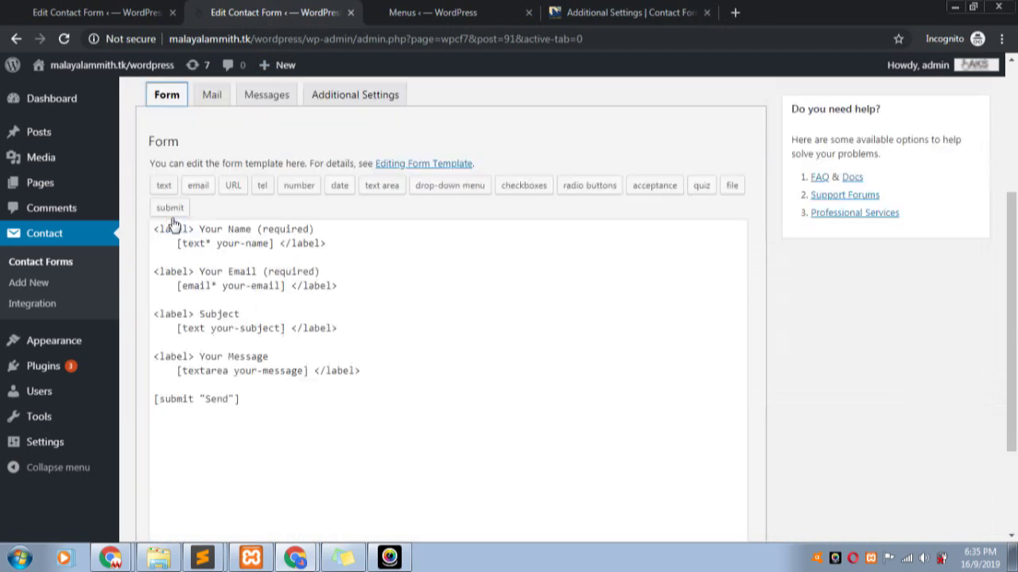
{"action": "scroll", "coordinate": [310, 179], "scroll_direction": "up", "scroll_amount": 3}
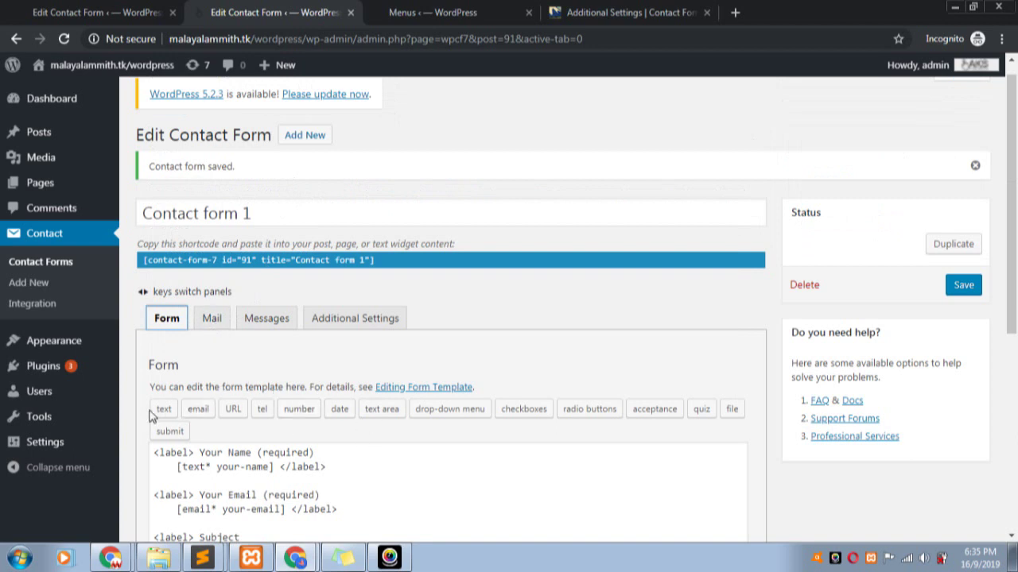
{"action": "scroll", "coordinate": [178, 419], "scroll_direction": "down", "scroll_amount": 3}
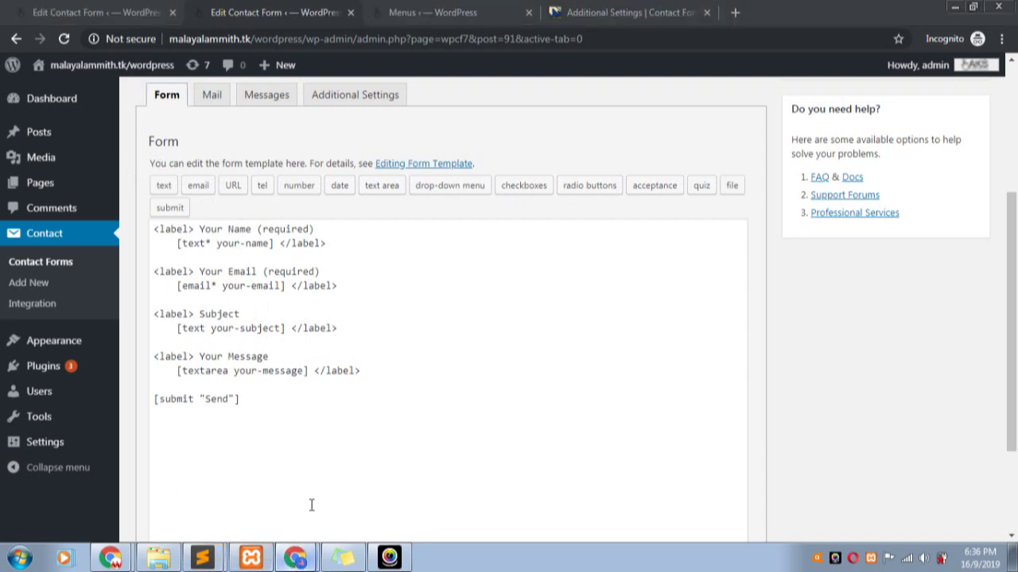
{"action": "left_click", "coordinate": [308, 556]}
{"action": "scroll", "coordinate": [225, 277], "scroll_direction": "up", "scroll_amount": 5}
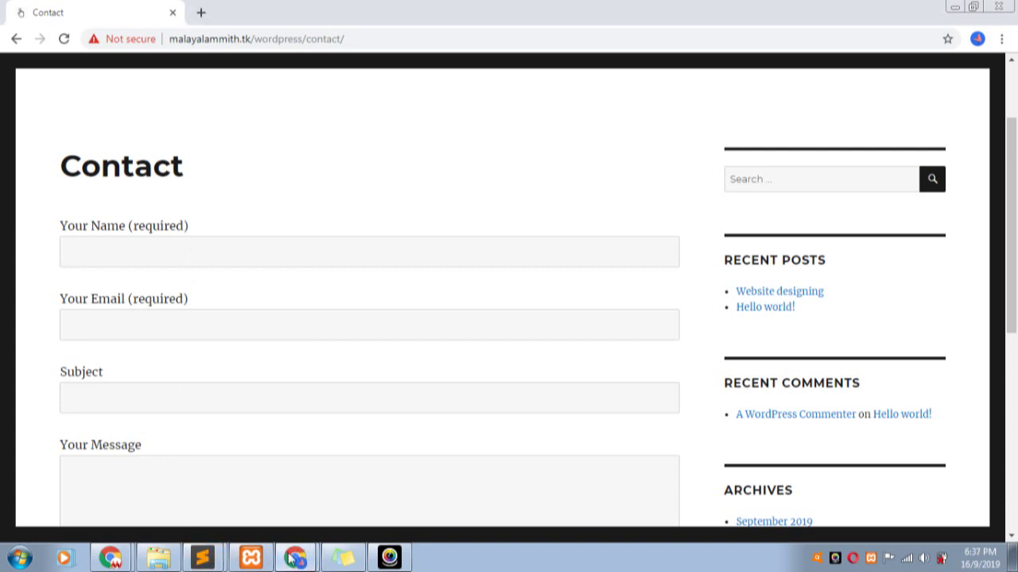
- Move from the live Contact page to the Contact form 1 editor and Menus admin tabs
{"action": "left_click", "coordinate": [295, 558]}
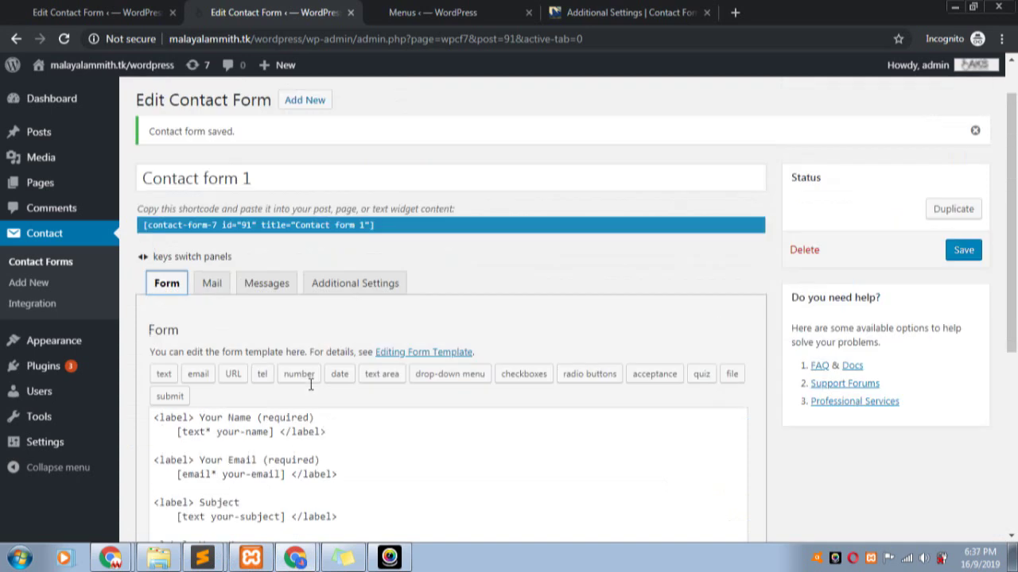
{"action": "left_click", "coordinate": [436, 10]}
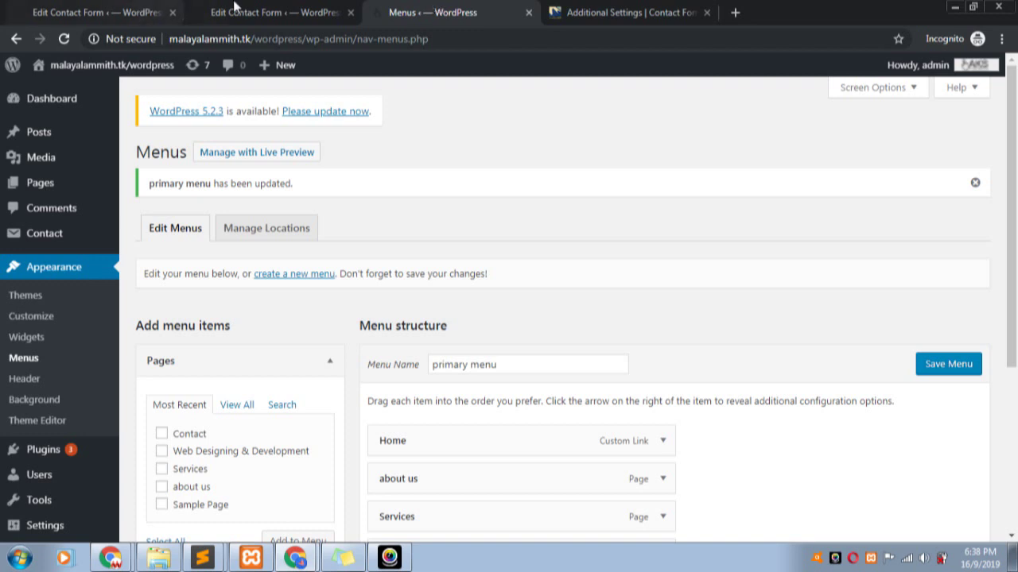
{"action": "left_click", "coordinate": [236, 12]}
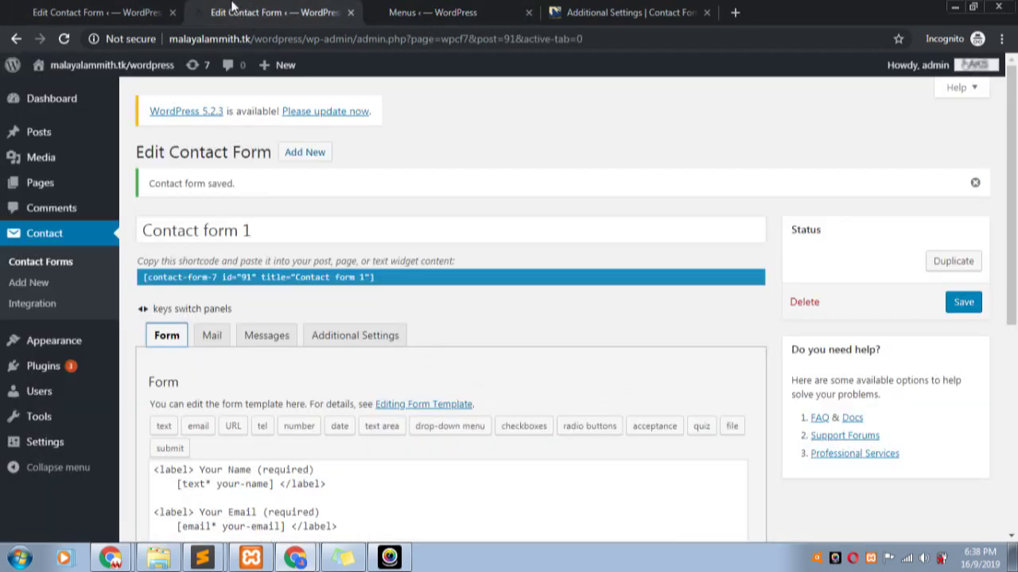